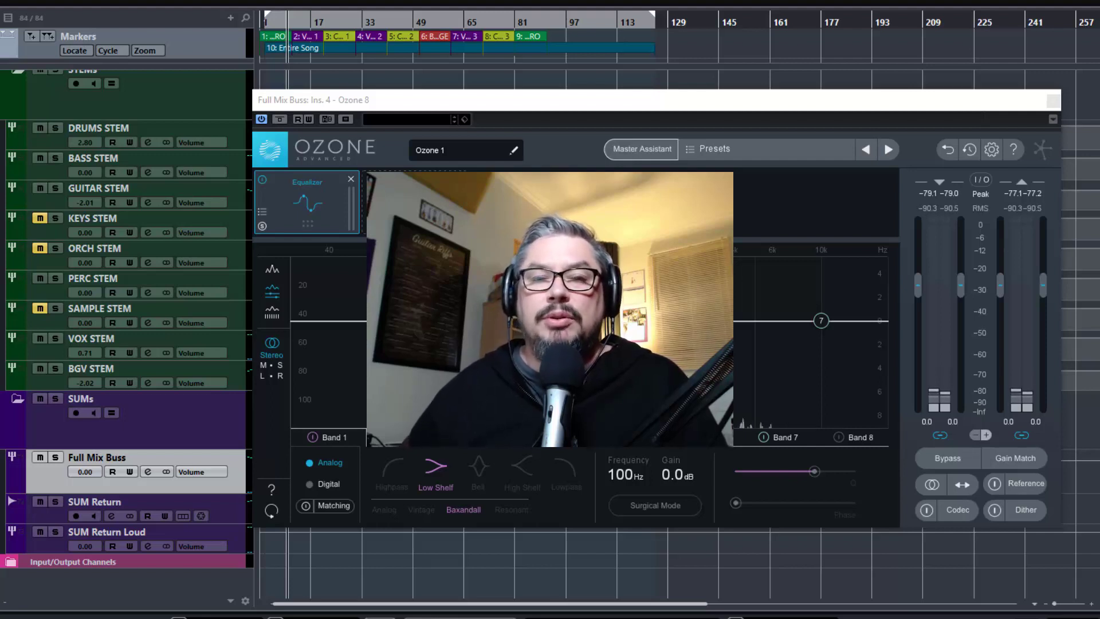
- Lower the Overhead drums channel fader to -12.1 dB and the Kick Drum fader to -2.58 dB in the MixConsole
key("ctrl+w")
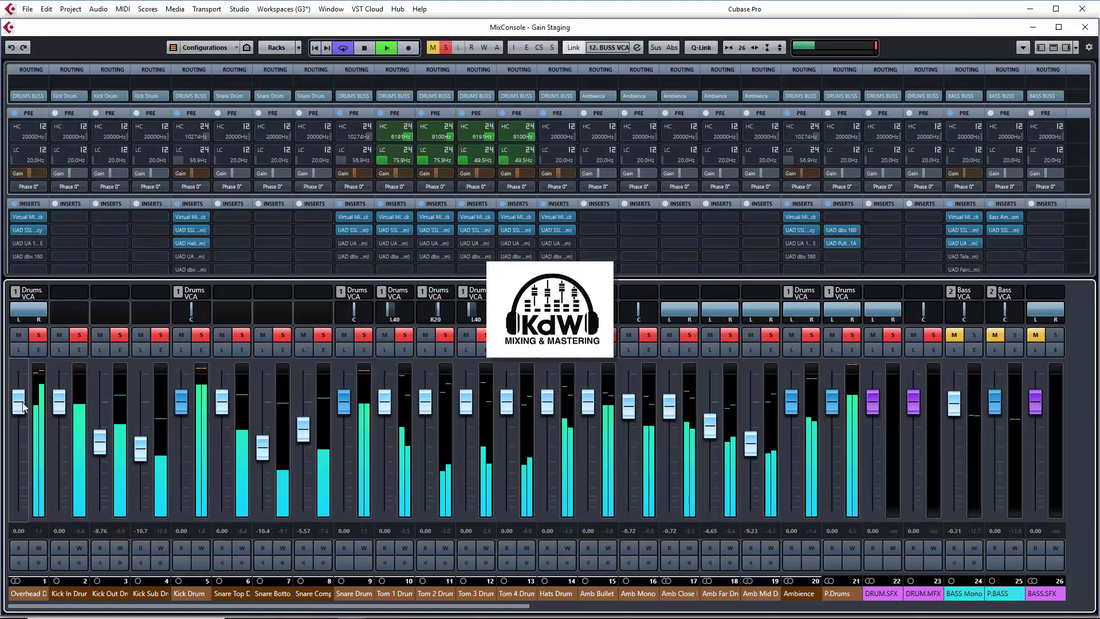
left_click_drag(24, 425, 18, 454)
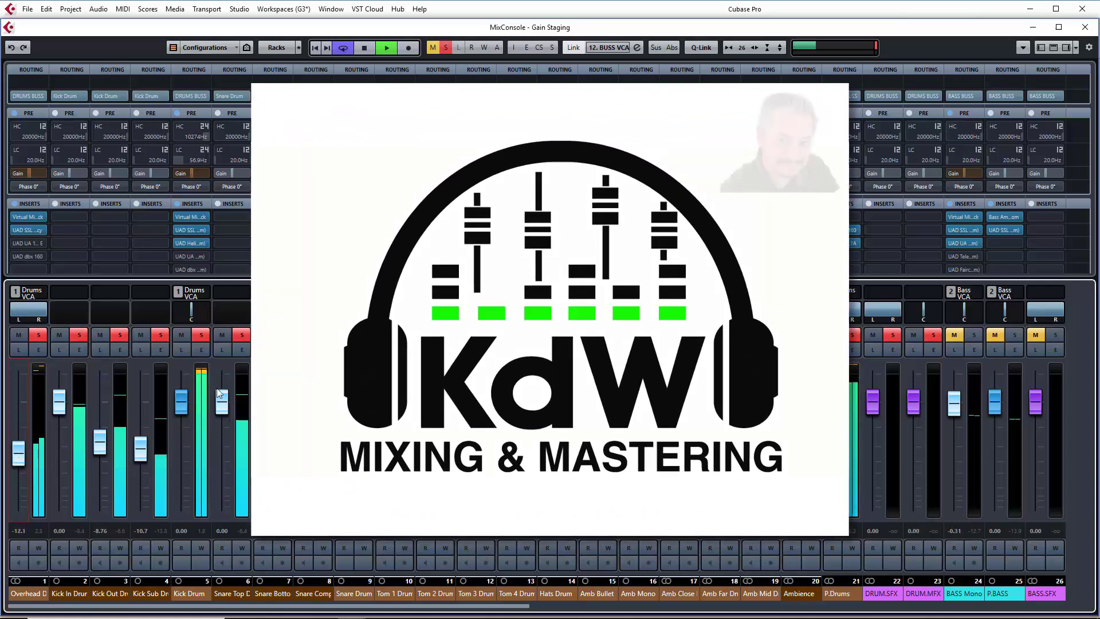
left_click(202, 336, "ctrl")
mouse_move(182, 402)
left_mouse_down()
mouse_move(182, 427)
mouse_move(181, 417)
left_mouse_up()
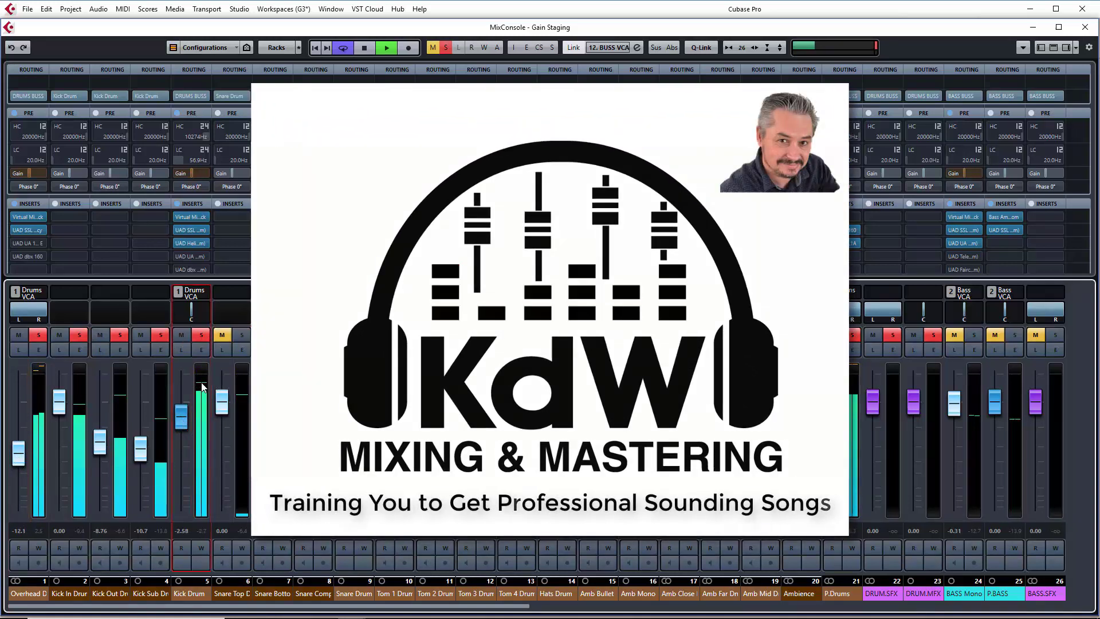
left_click_drag(18, 454, 19, 455)
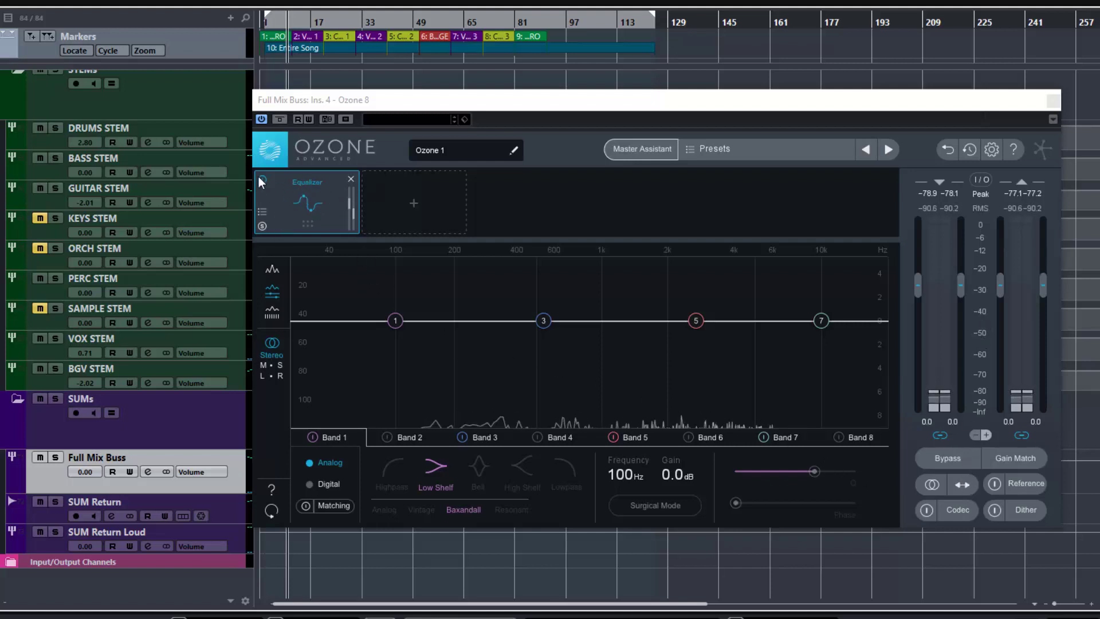
- Look at the Equalizer module's preset list and close it, and bypass the module and re-enable it
left_click(300, 182)
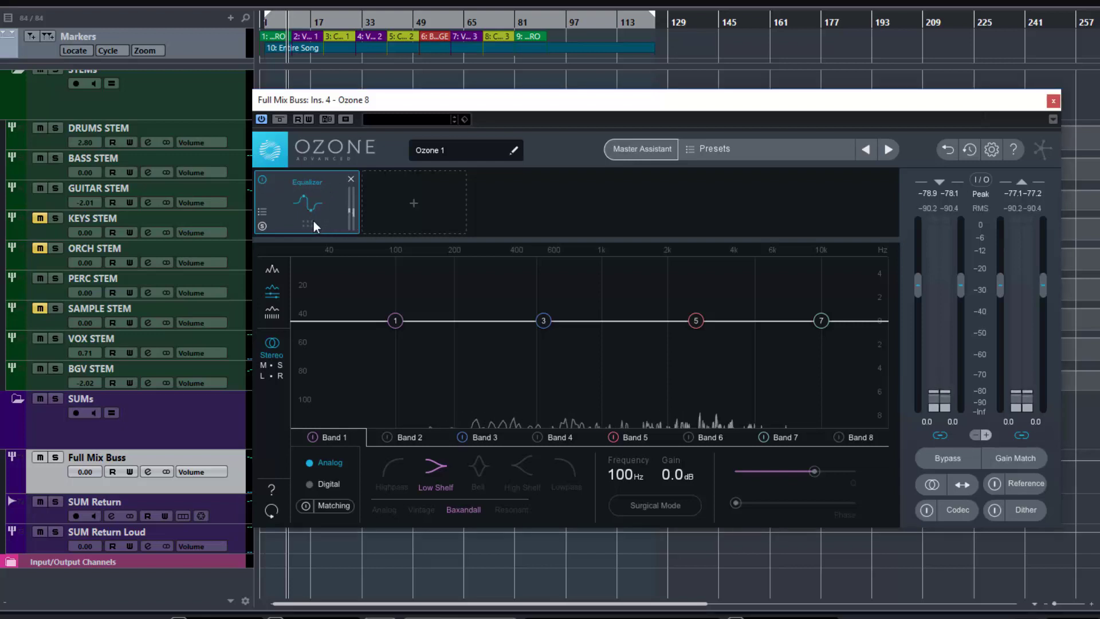
left_click(262, 211)
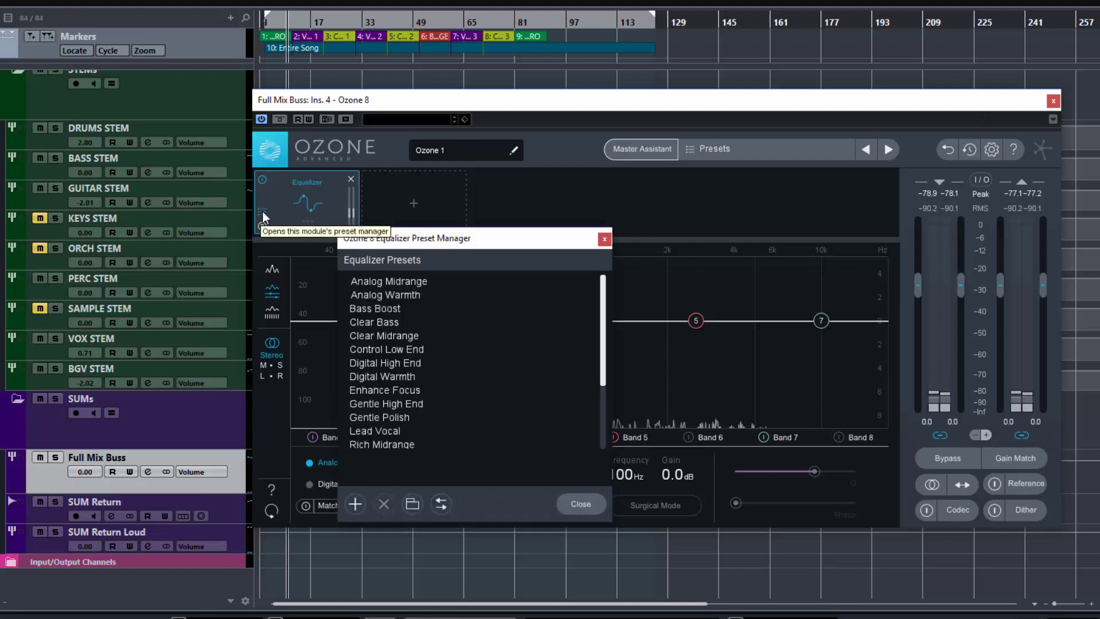
left_click(262, 211)
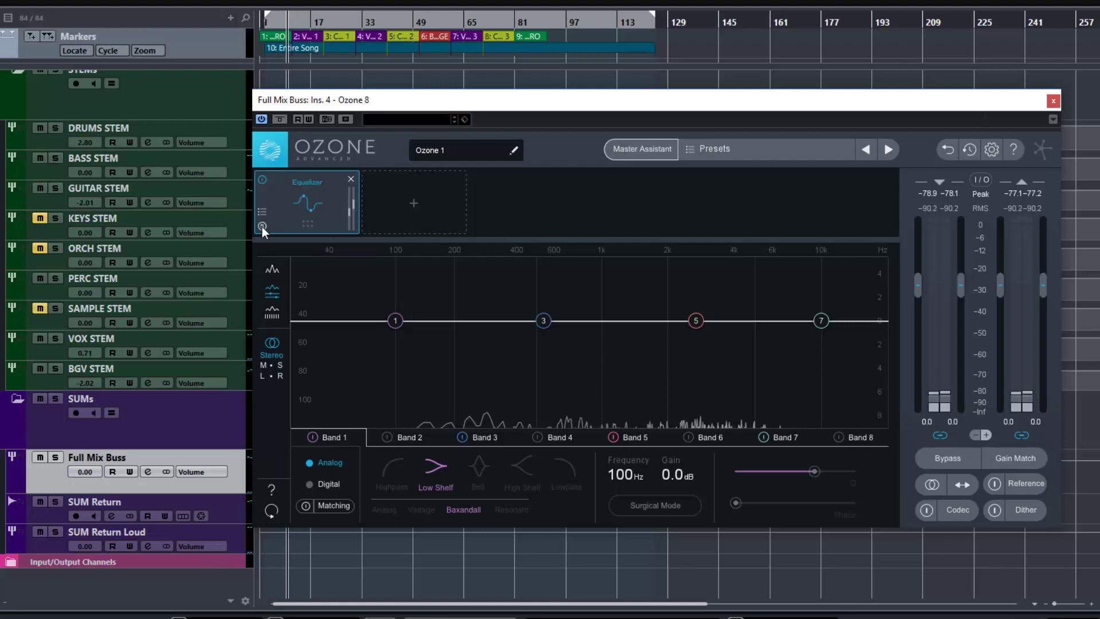
left_click(262, 180)
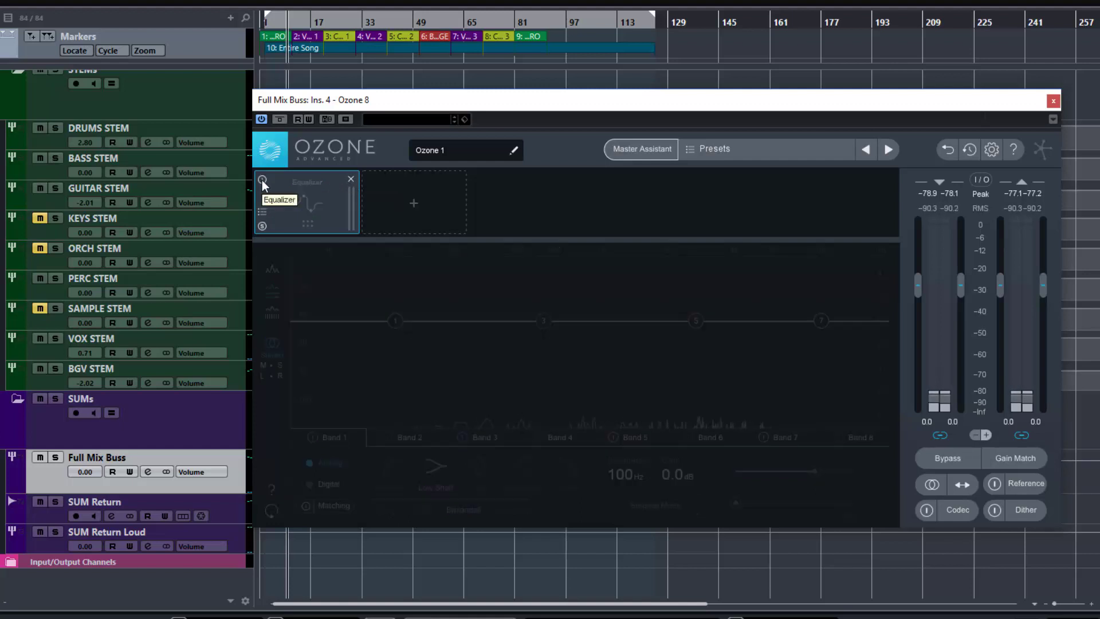
left_click(263, 180)
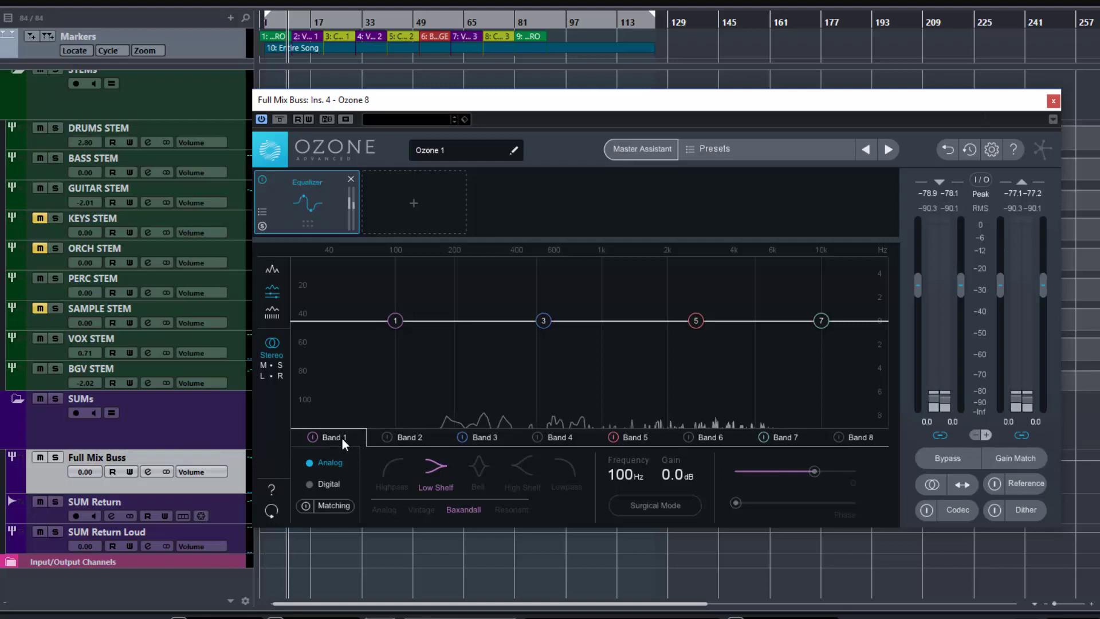
- Review the individual settings of the equalizer's bands from Band 2 through Band 8
left_click(410, 439)
left_click(486, 438)
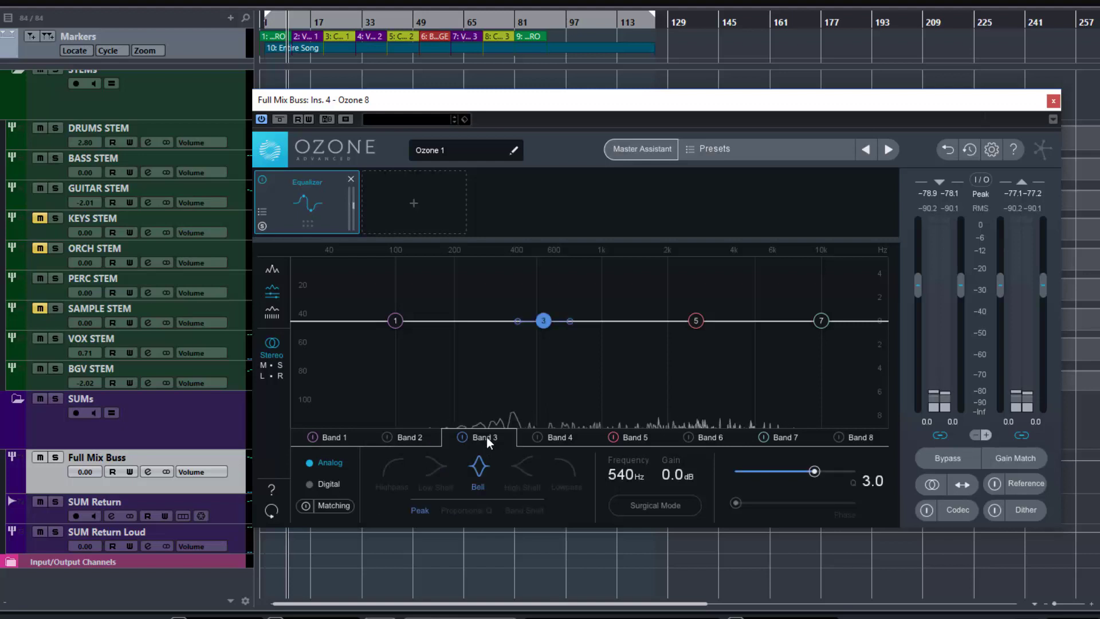
left_click(559, 438)
left_click(632, 438)
left_click(713, 436)
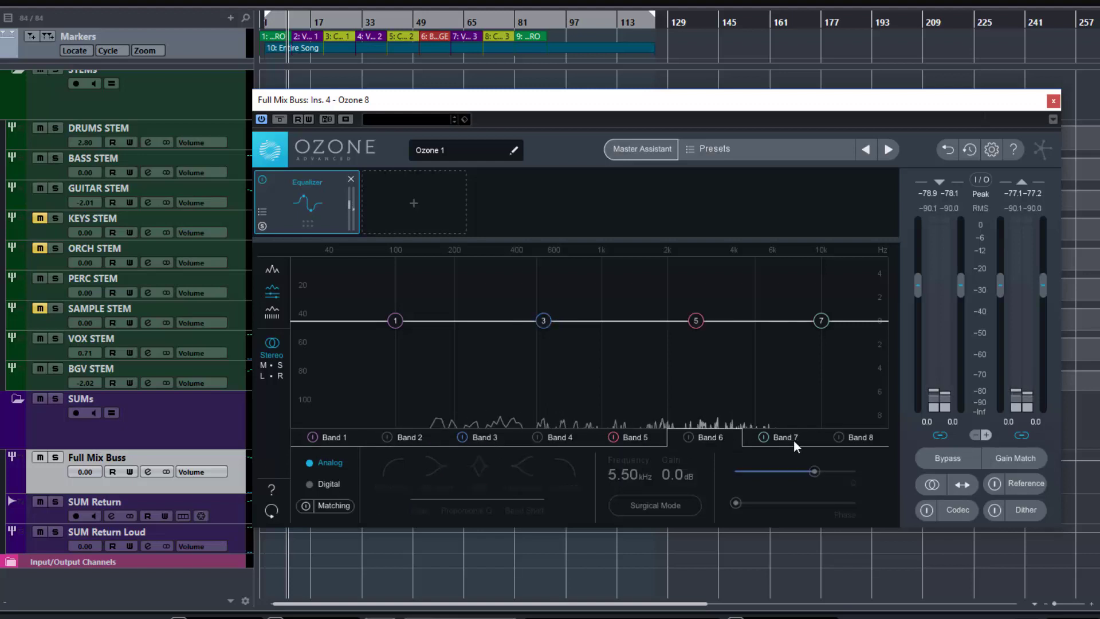
left_click(787, 438)
left_click(862, 438)
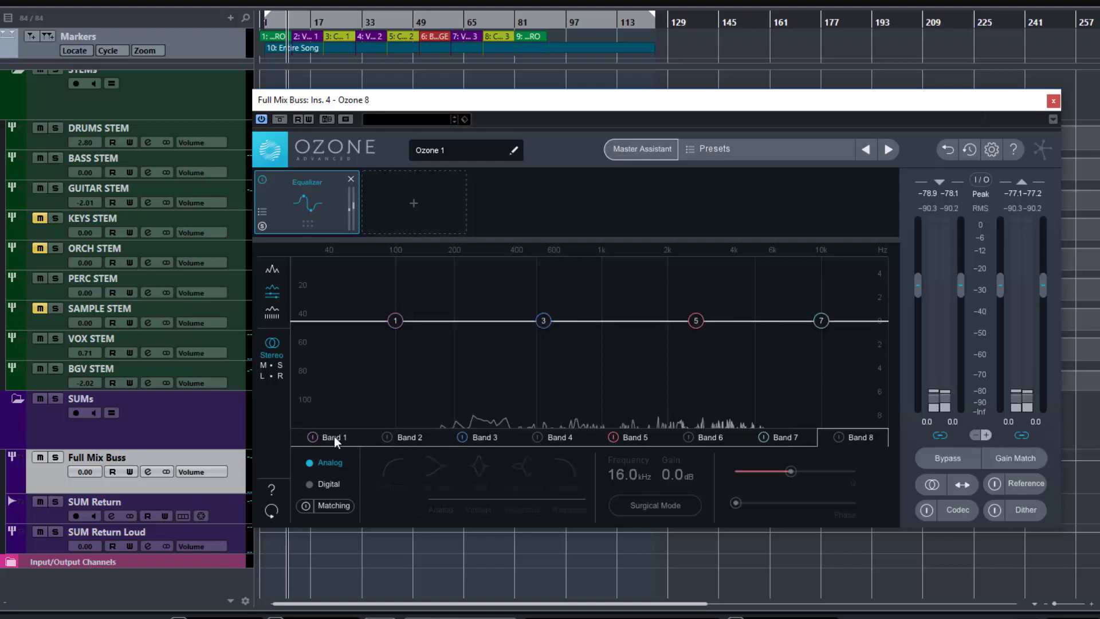
- Change the filter shape of the equalizer's Band 1 to Highpass
left_click(338, 437)
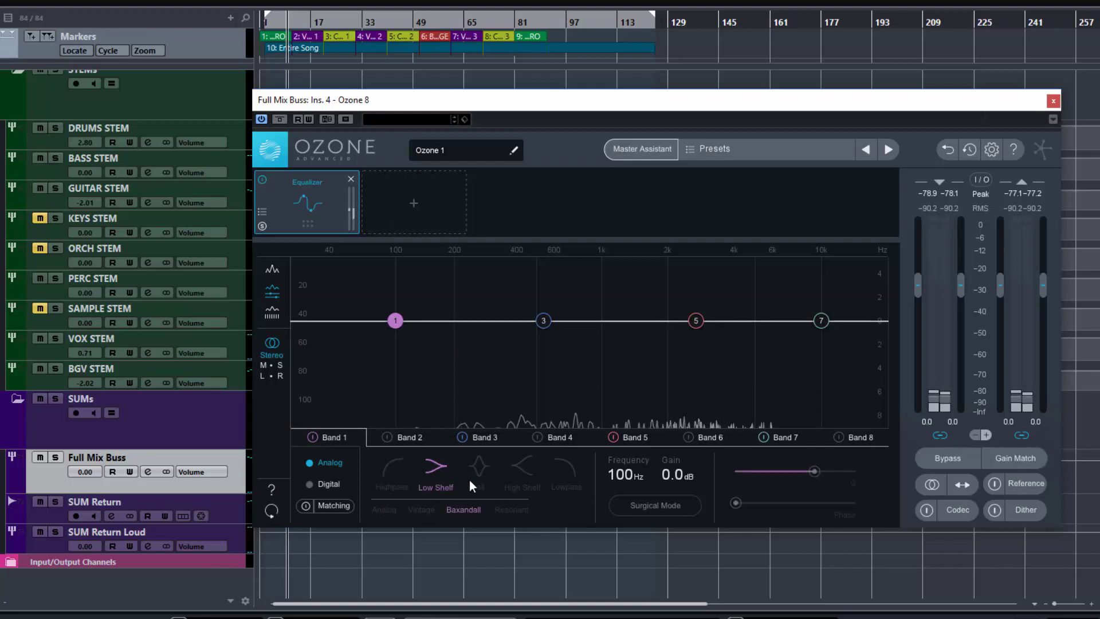
left_click(533, 472)
left_click(393, 475)
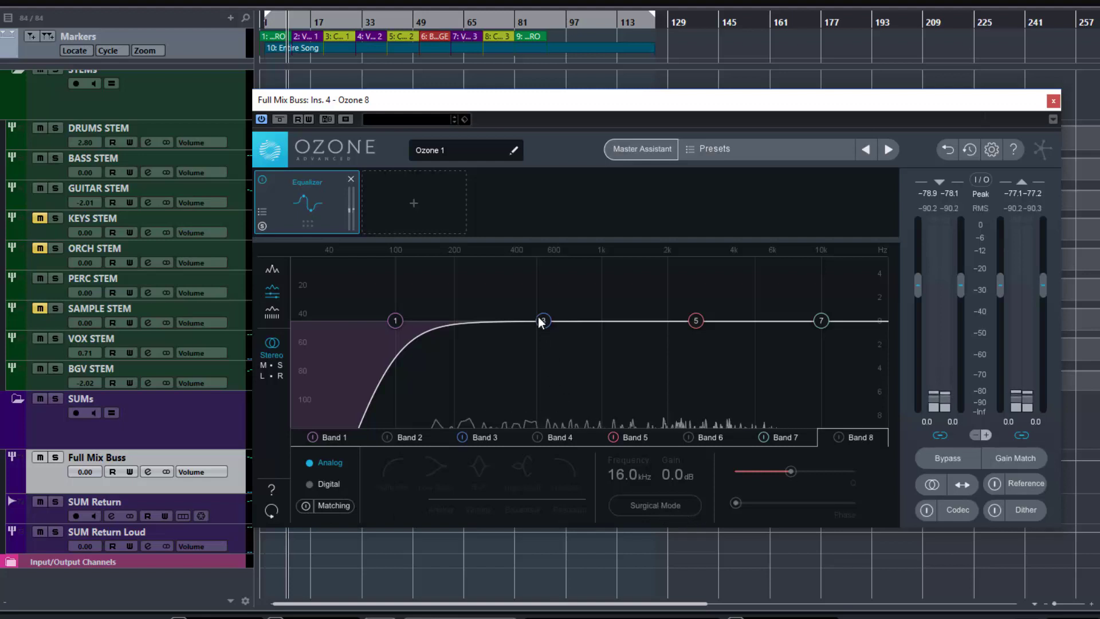
- Compare the equalizer's spectrum-only view and its all-bands view, and return to the view showing the selected band's controls
left_click(646, 508)
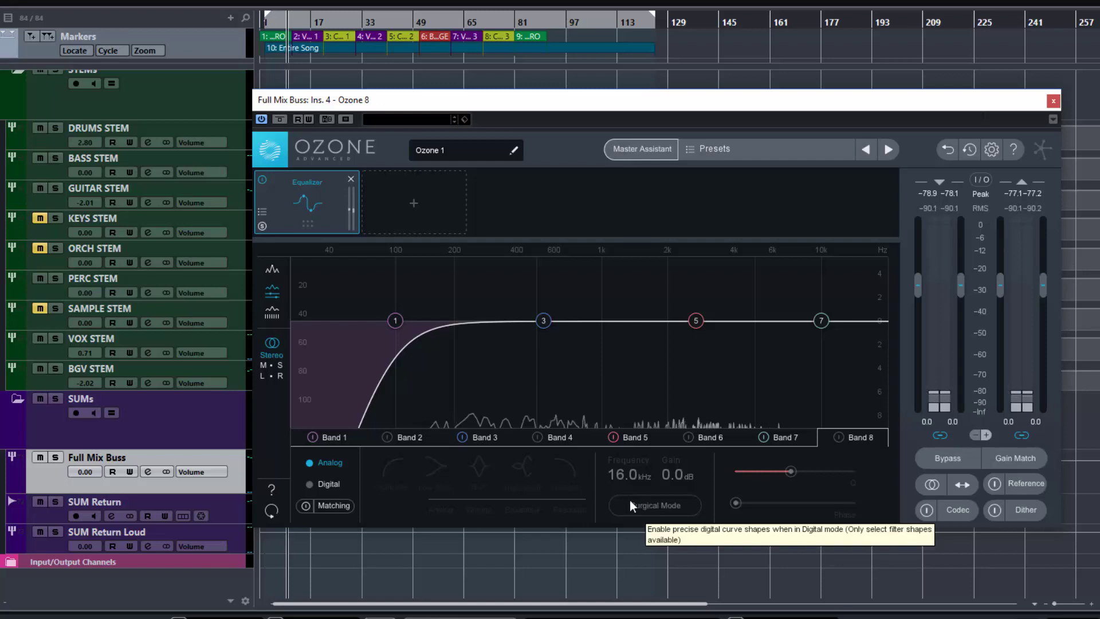
left_click(271, 271)
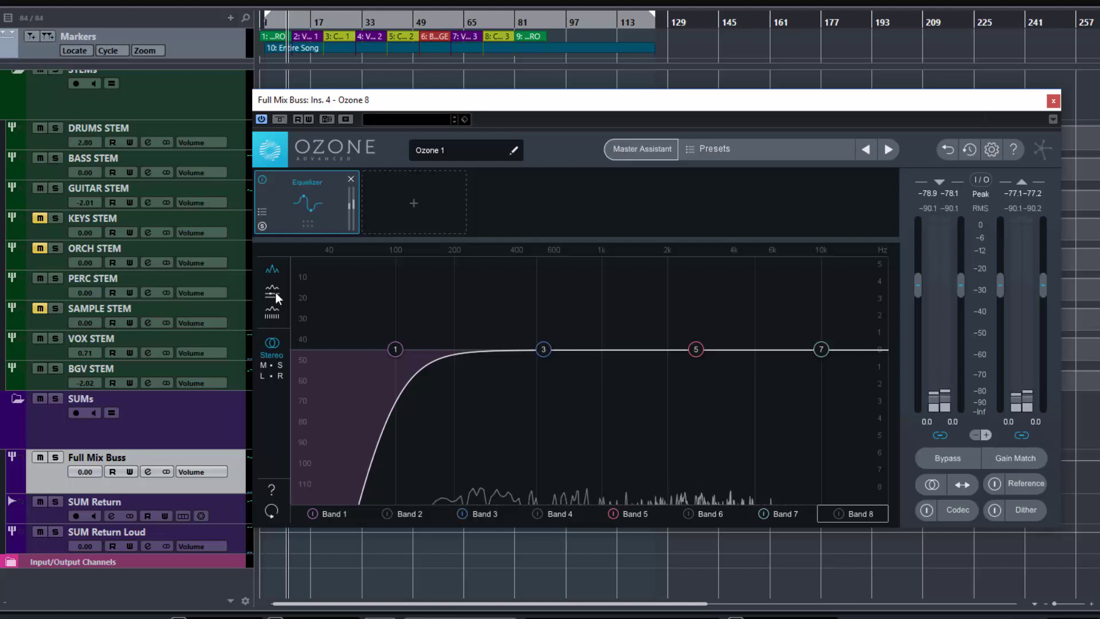
left_click(275, 291)
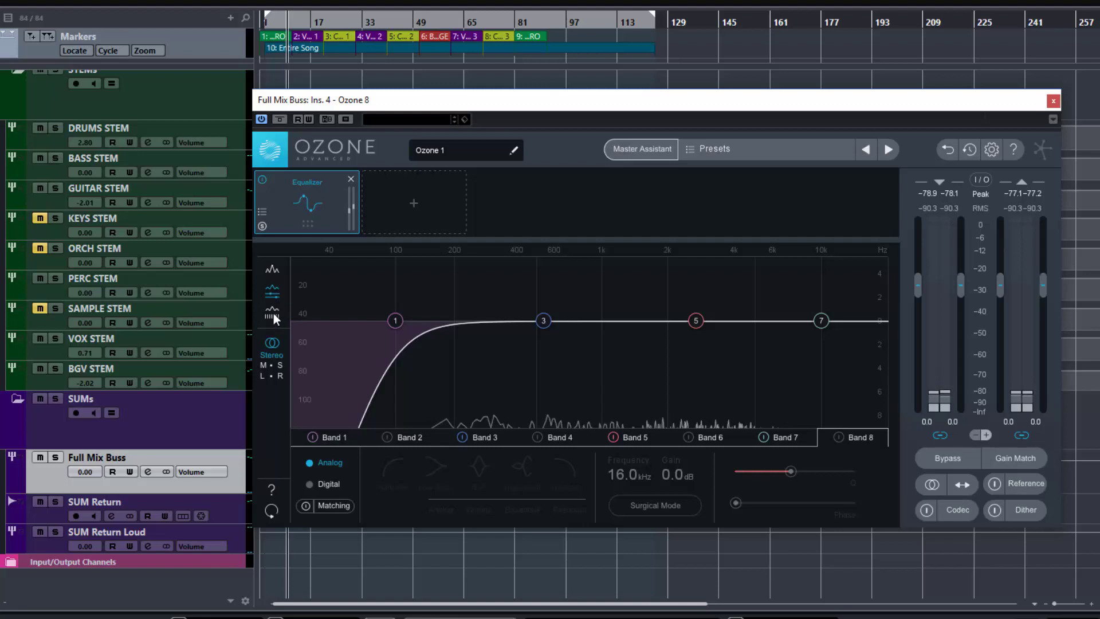
left_click(273, 314)
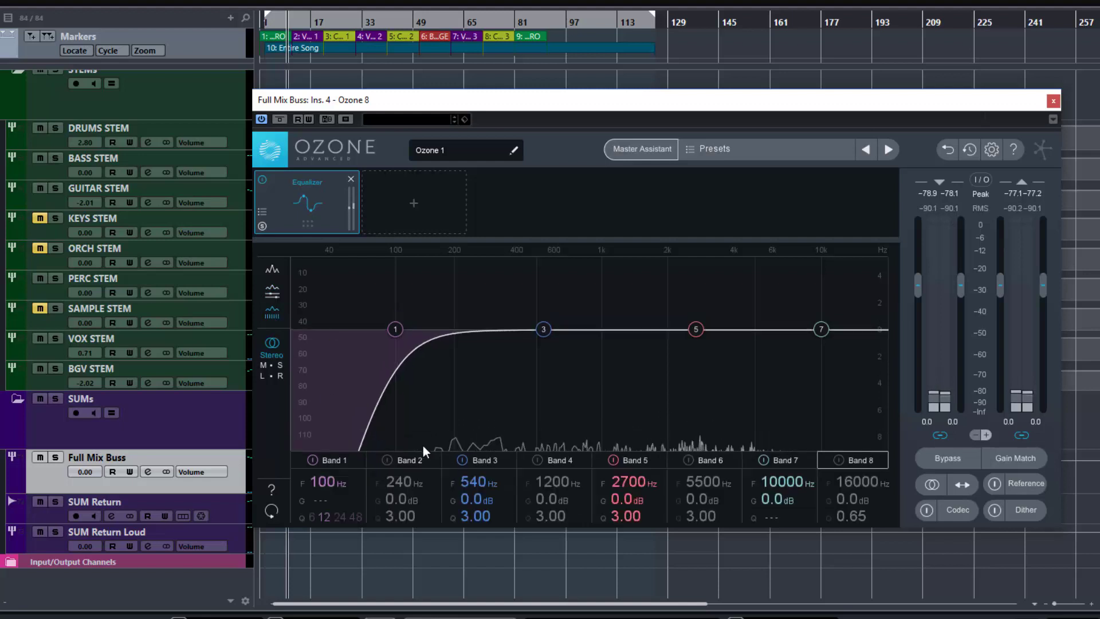
left_click(274, 292)
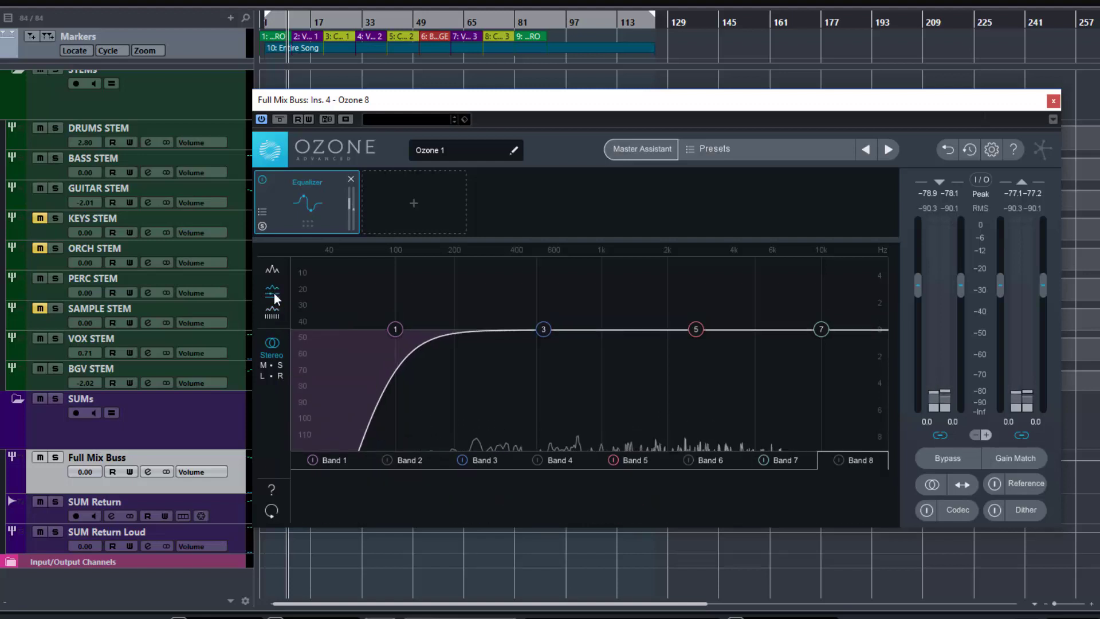
- Try the equalizer's Mid/Side and Left/Right channel modes and return it to Stereo
left_click(275, 364)
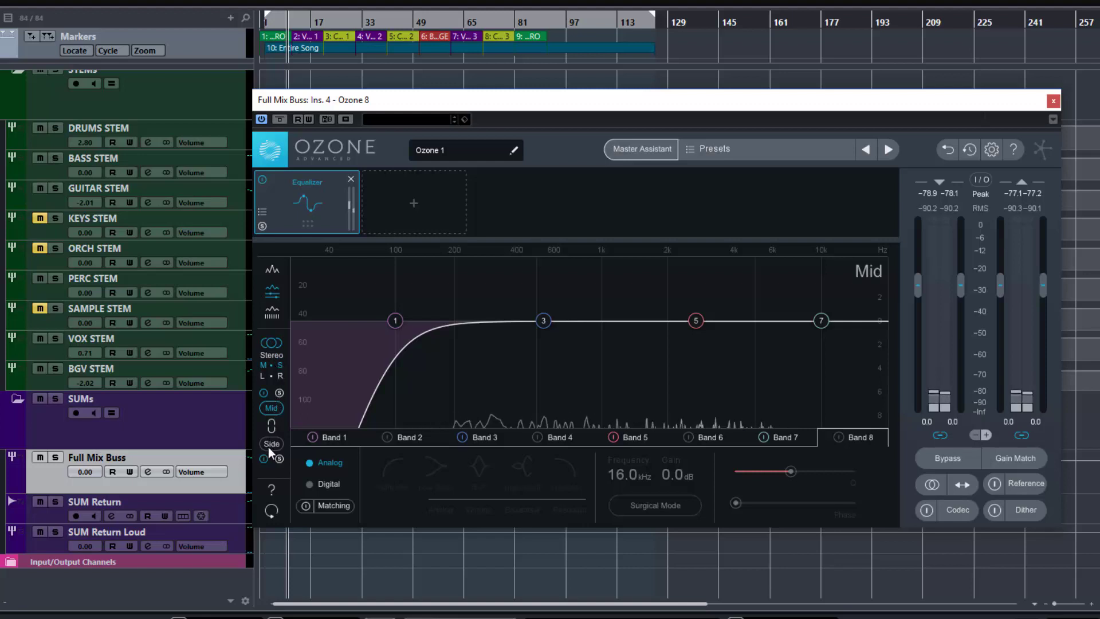
left_click(274, 377)
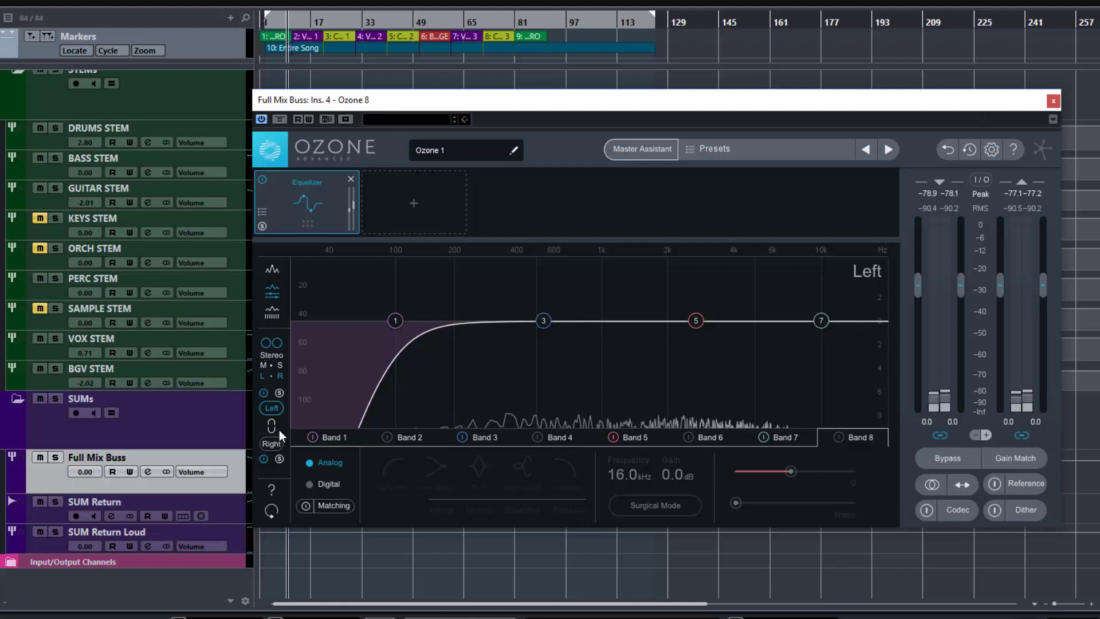
left_click(269, 353)
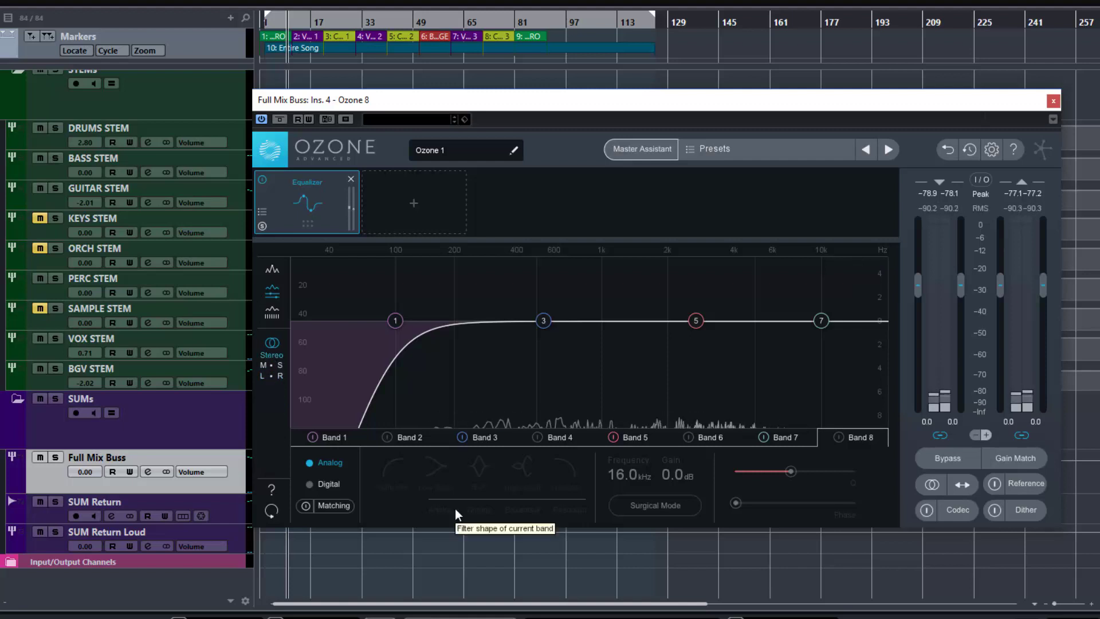
- Try the available slopes of Band 1's highpass filter up to 48 and return the slope to 12
left_click(338, 436)
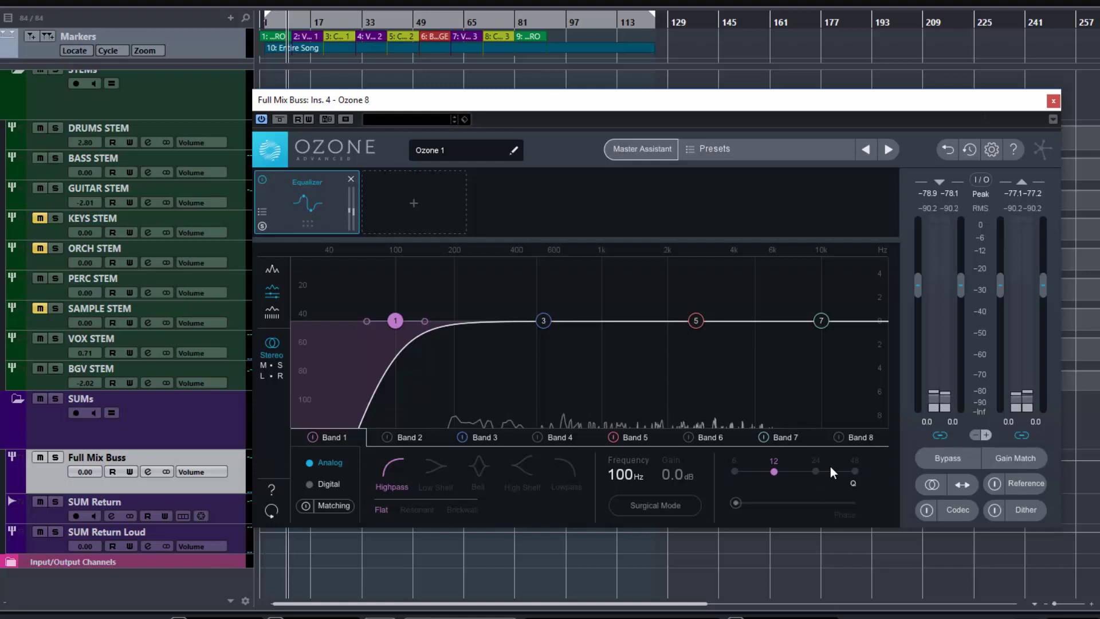
left_click(735, 471)
left_click(774, 472)
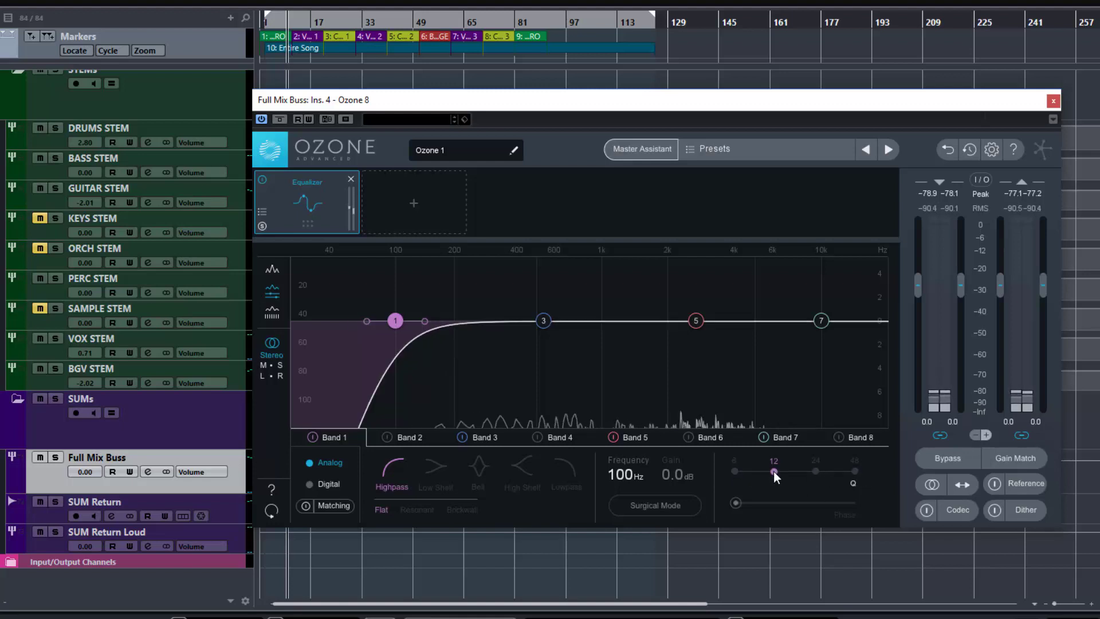
left_click(816, 471)
left_click(854, 471)
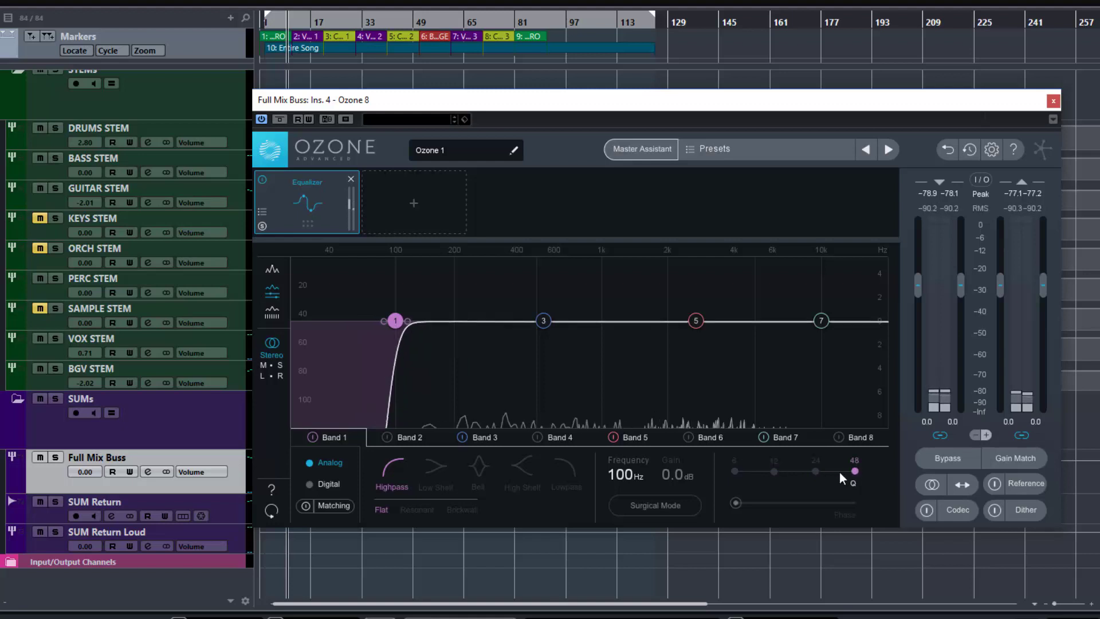
left_click(815, 471)
left_click(774, 471)
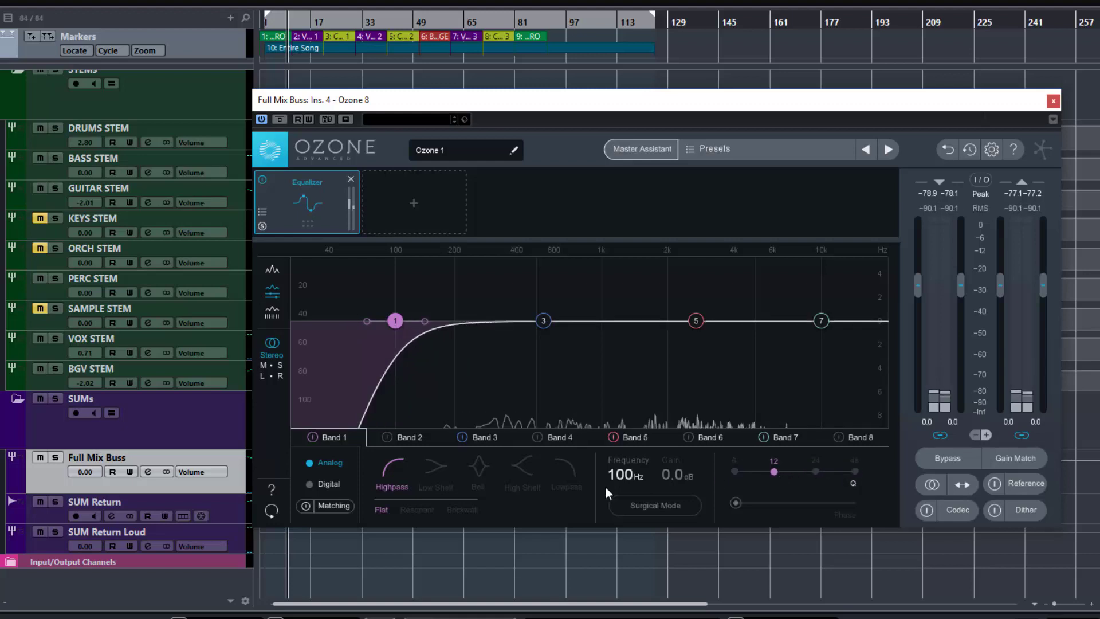
- Compare the Flat, Resonant and Brickwall types for Band 1's highpass filter and set it to Resonant
left_click(416, 512)
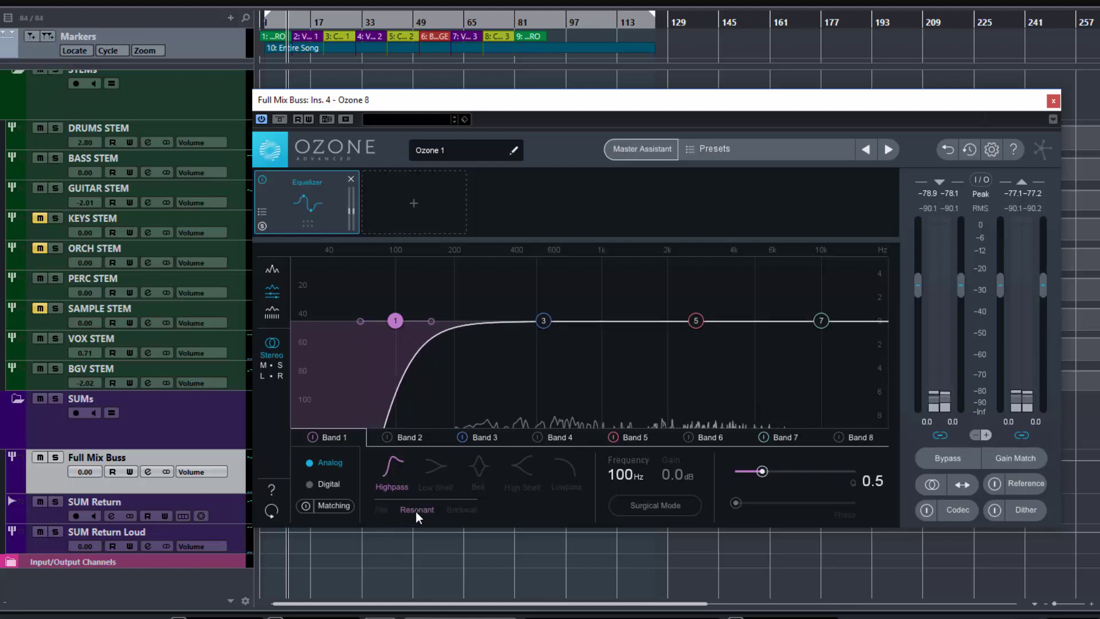
left_click(385, 509)
left_click(411, 510)
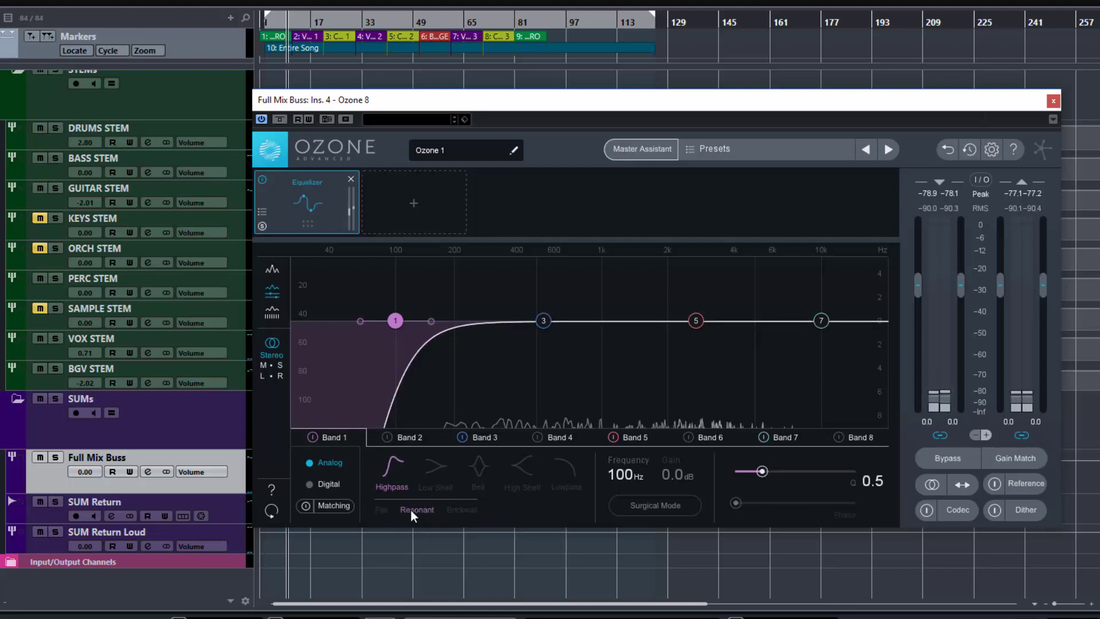
left_click(462, 510)
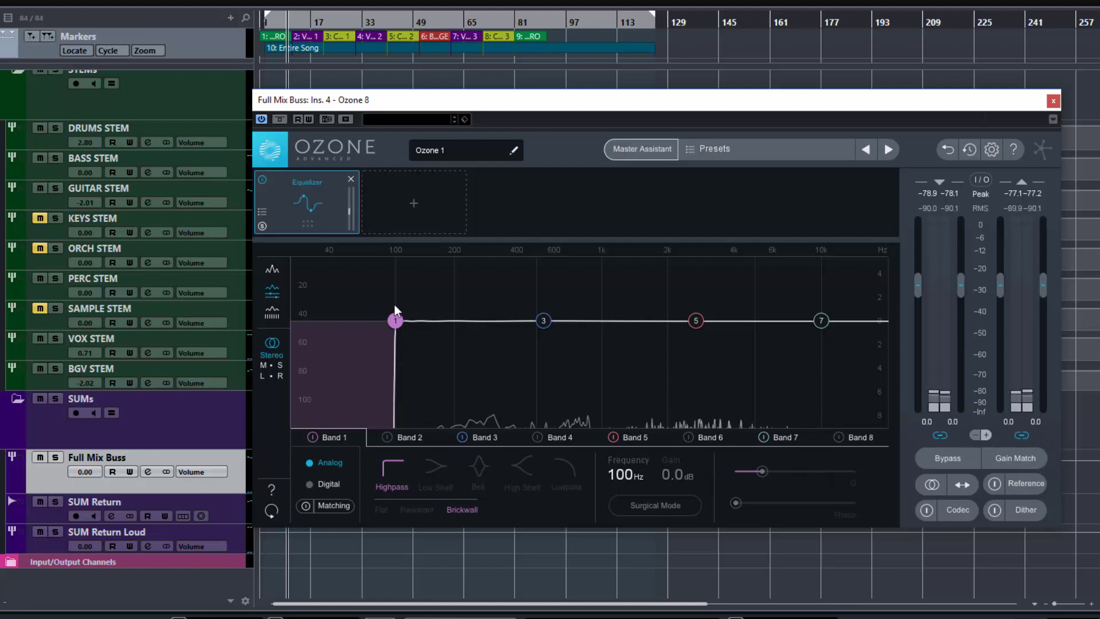
left_click(414, 510)
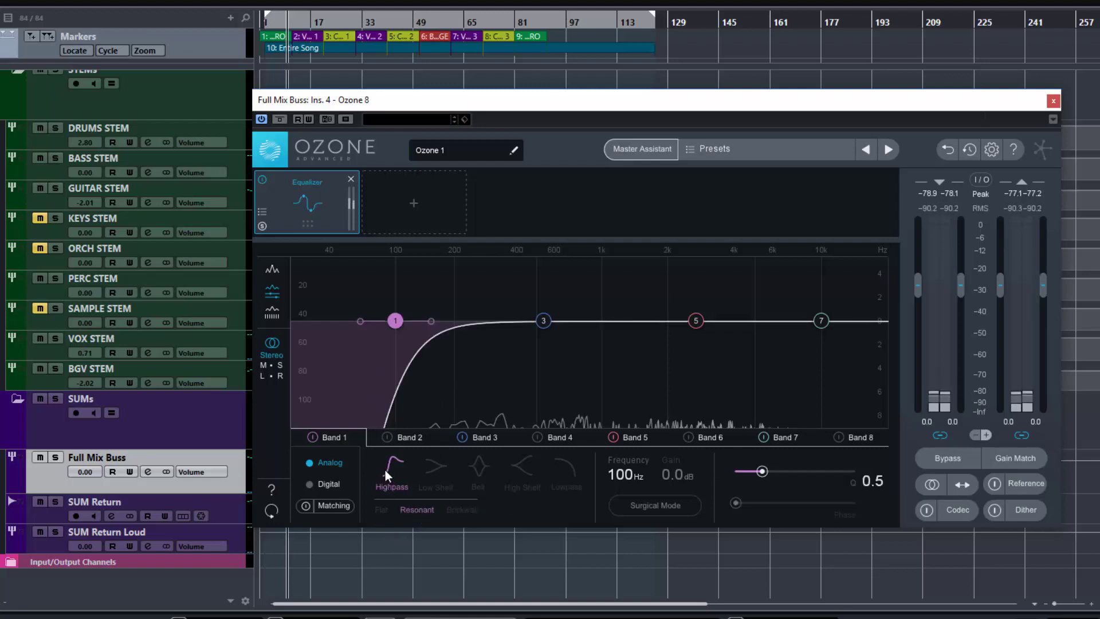
- Adjust Band 1's resonant highpass to a Q of about 0.9 and a cutoff frequency of about 111 Hz
left_click_drag(428, 321, 431, 321)
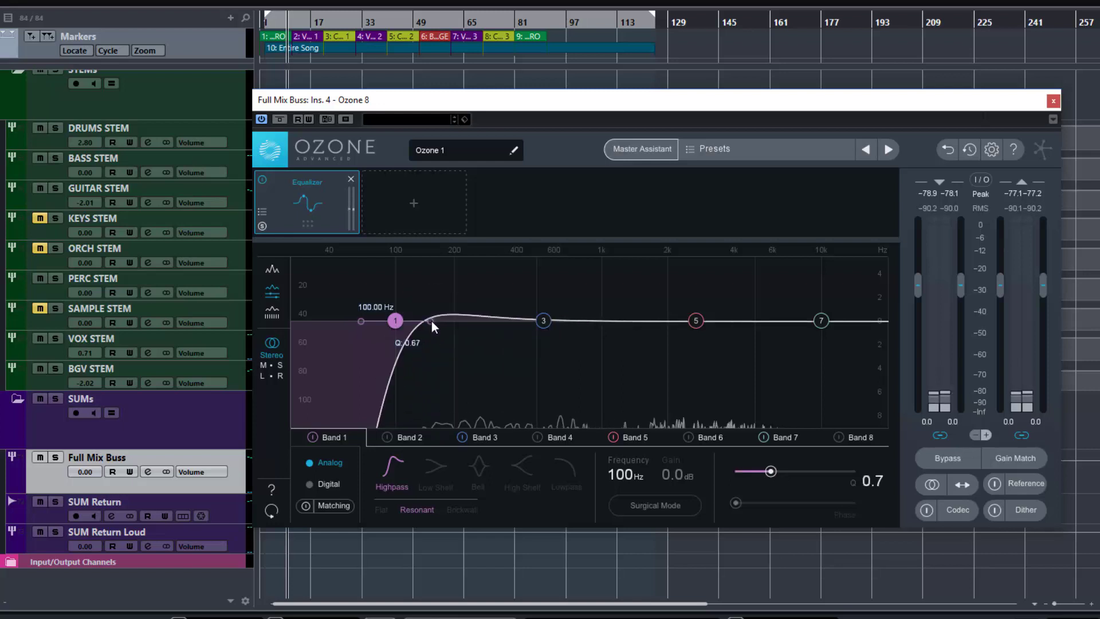
left_click_drag(360, 321, 360, 323)
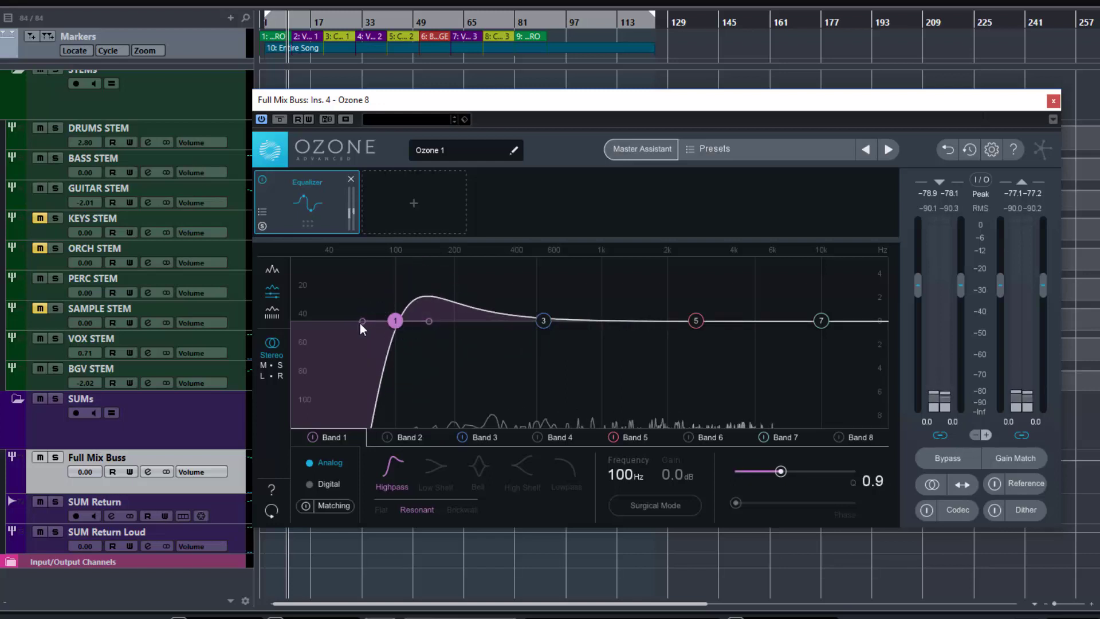
mouse_move(783, 469)
left_mouse_down()
mouse_move(796, 472)
mouse_move(771, 476)
left_mouse_up()
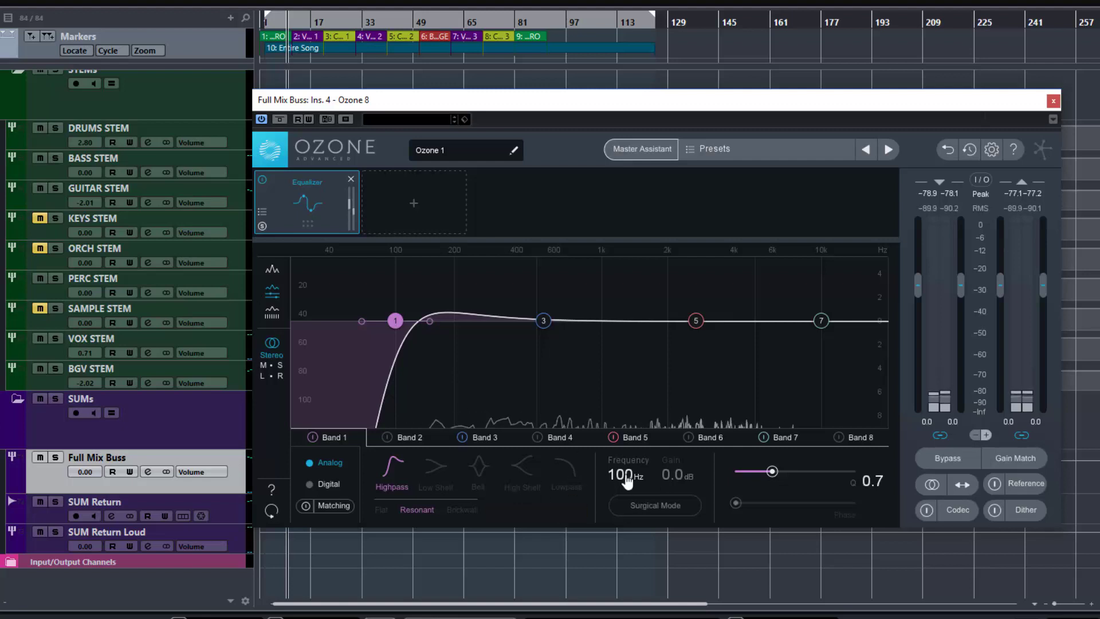
mouse_move(626, 476)
left_mouse_down()
mouse_move(629, 446)
mouse_move(621, 476)
mouse_move(629, 461)
mouse_move(631, 479)
left_mouse_up()
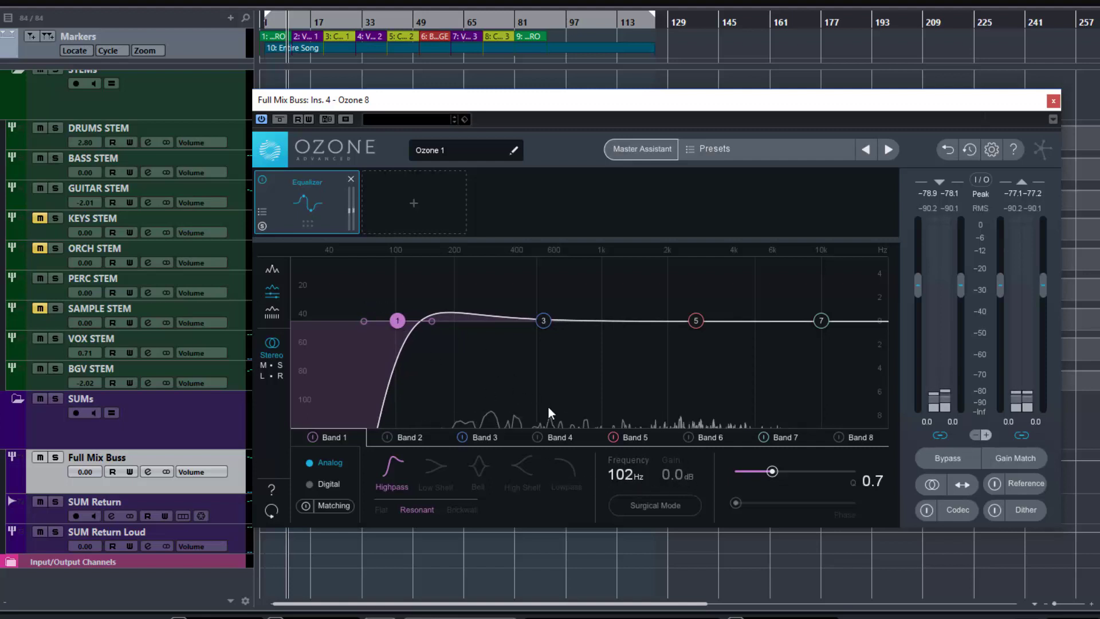
left_click_drag(398, 322, 438, 321)
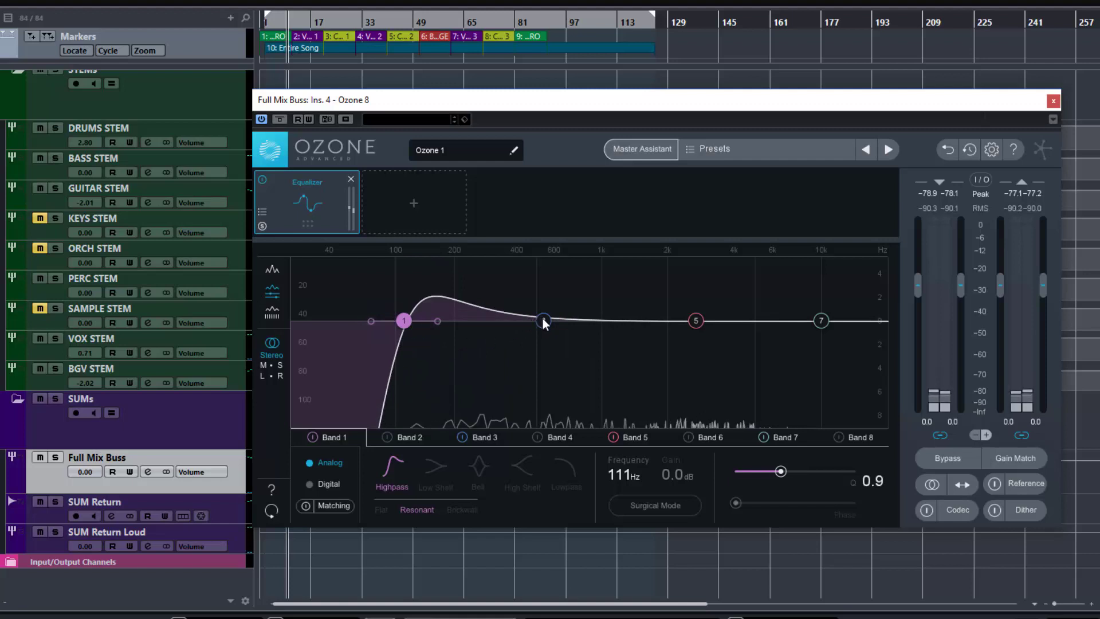
- Move Band 3 to about 502 Hz and switch off Bands 3, 5 and 7
mouse_move(544, 320)
left_mouse_down()
mouse_move(534, 262)
mouse_move(538, 360)
mouse_move(537, 280)
mouse_move(545, 347)
mouse_move(543, 319)
mouse_move(596, 367)
mouse_move(553, 307)
mouse_move(537, 321)
left_mouse_up()
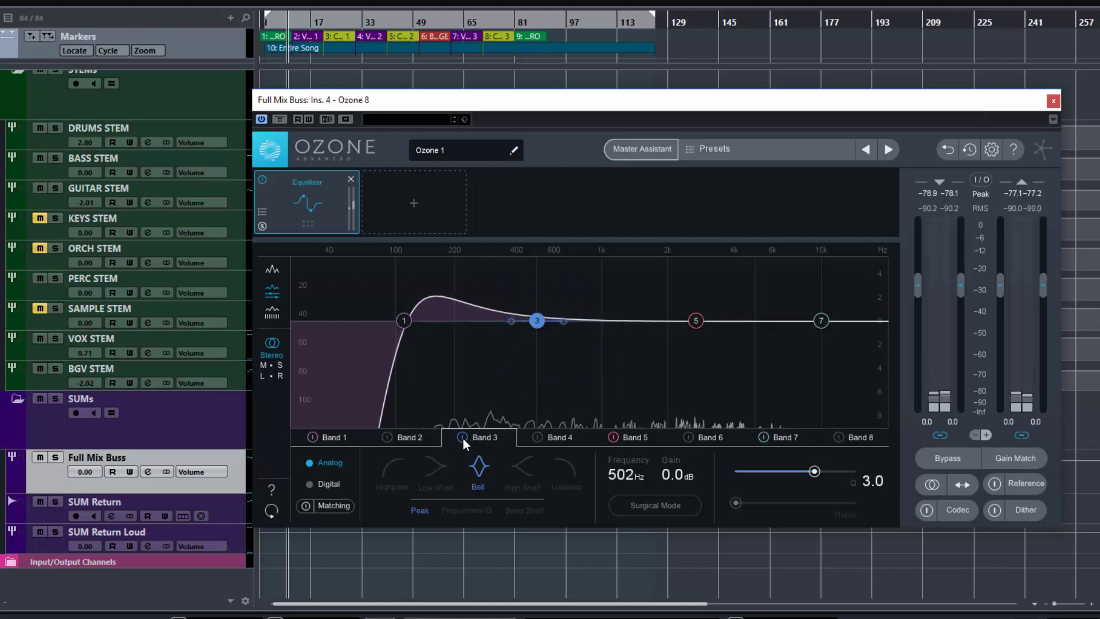
left_click(463, 438)
left_click(613, 438)
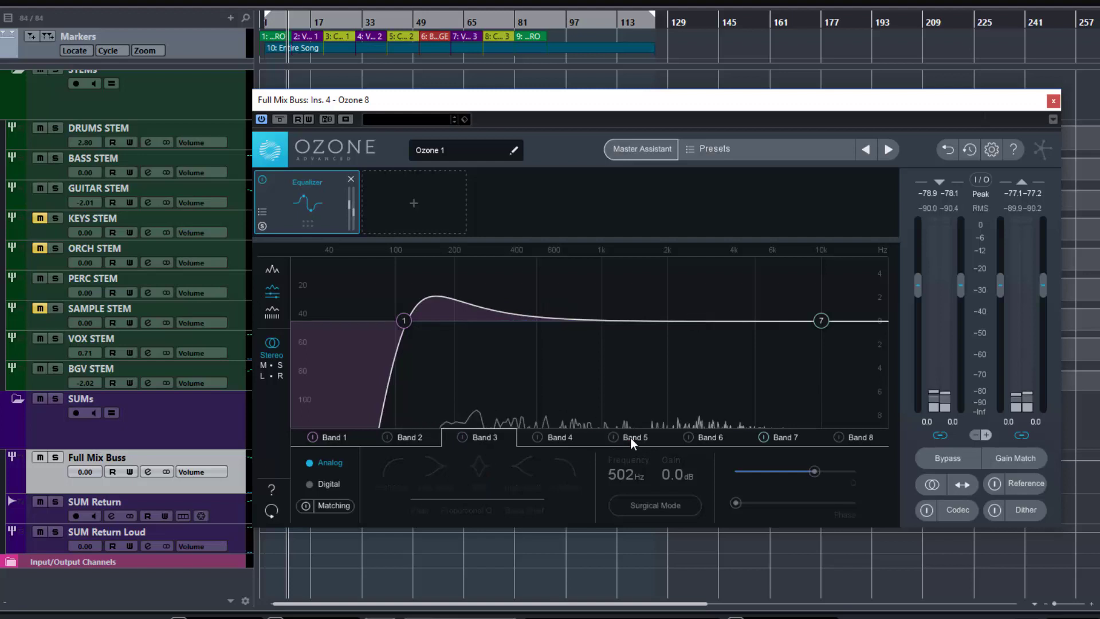
left_click(764, 437)
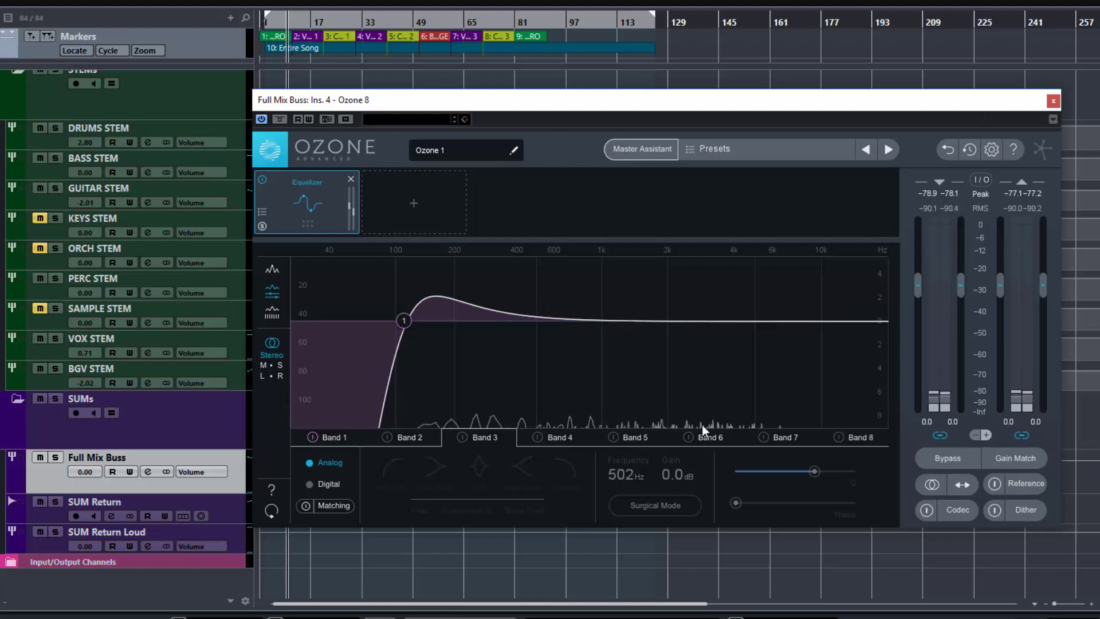
- Move Band 1's highpass to about 75.1 Hz and cycle through its Flat, Resonant and Brickwall types, ending on Brickwall
left_click(334, 435)
left_click_drag(407, 321, 375, 321)
left_click(384, 511)
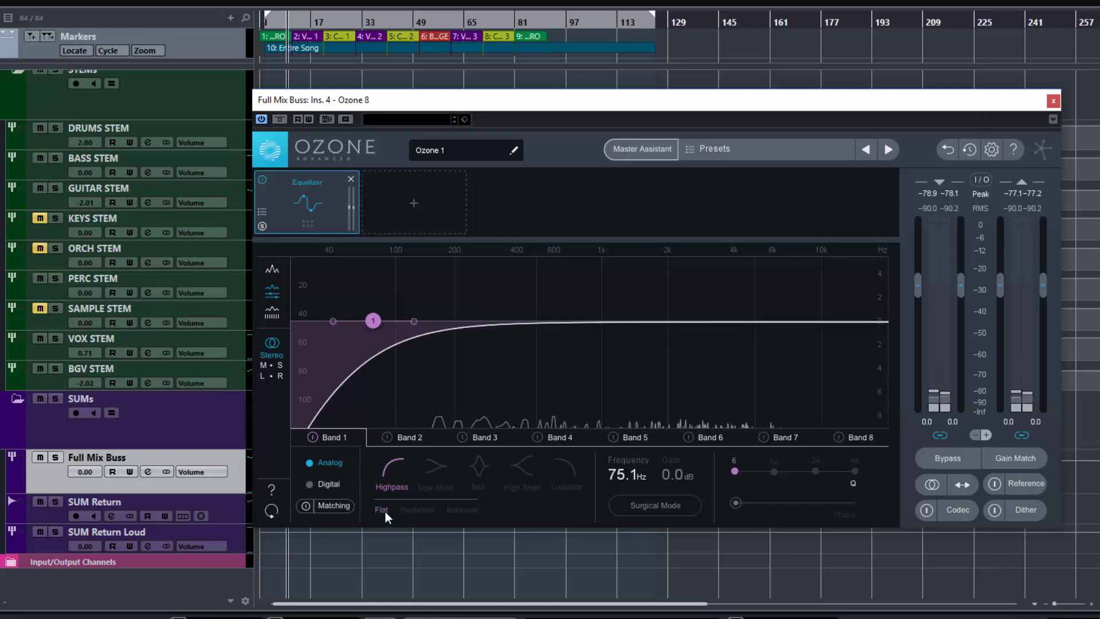
left_click(412, 511)
left_click(453, 510)
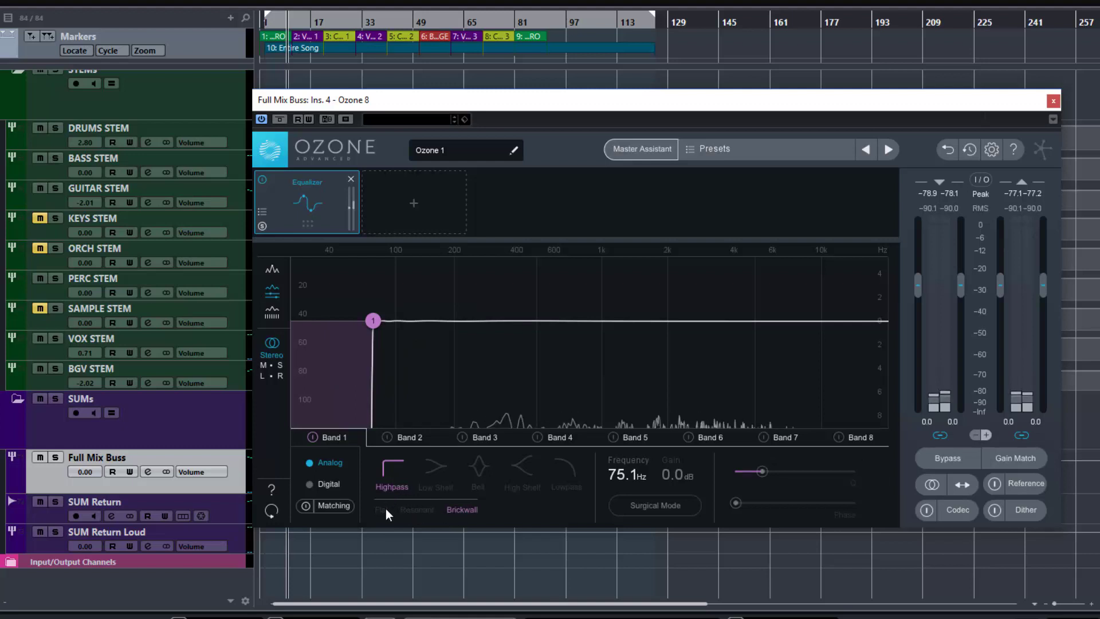
left_click(386, 509)
left_click(413, 508)
left_click(455, 510)
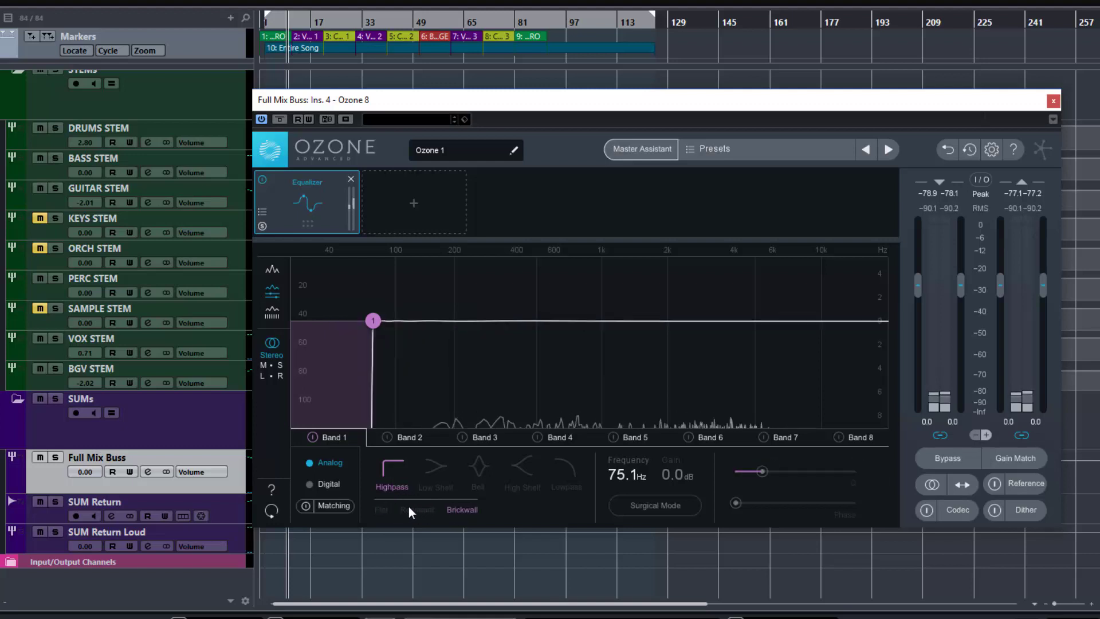
- Switch Band 1 to a Lowpass at about 4.48 kHz and compare its Flat, Resonant and Brickwall types, ending on Flat
left_click(568, 474)
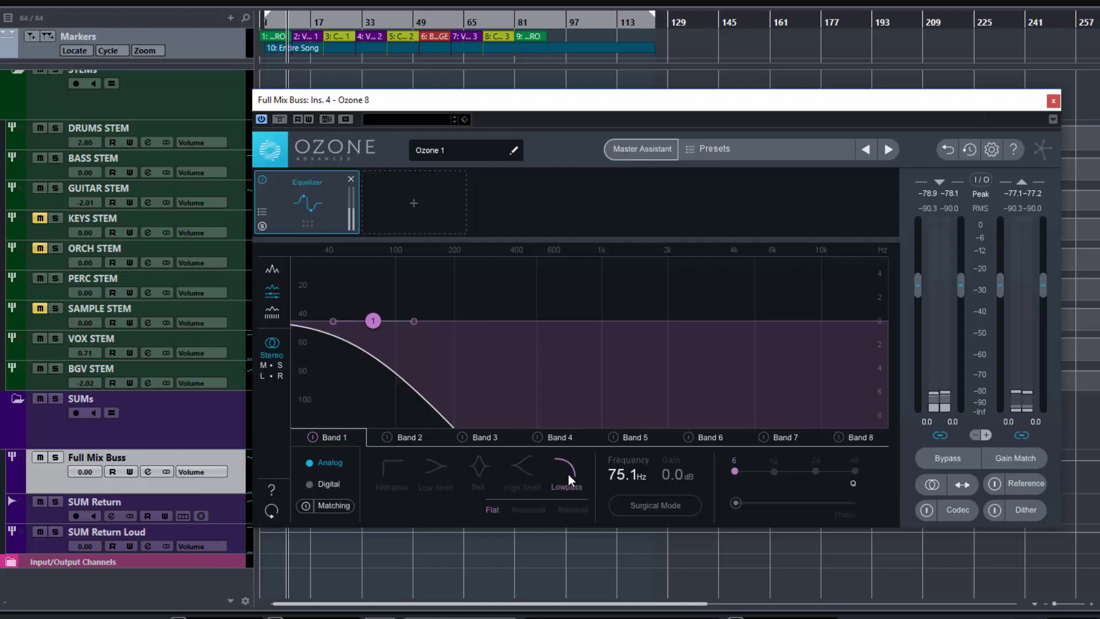
left_click_drag(375, 322, 776, 324)
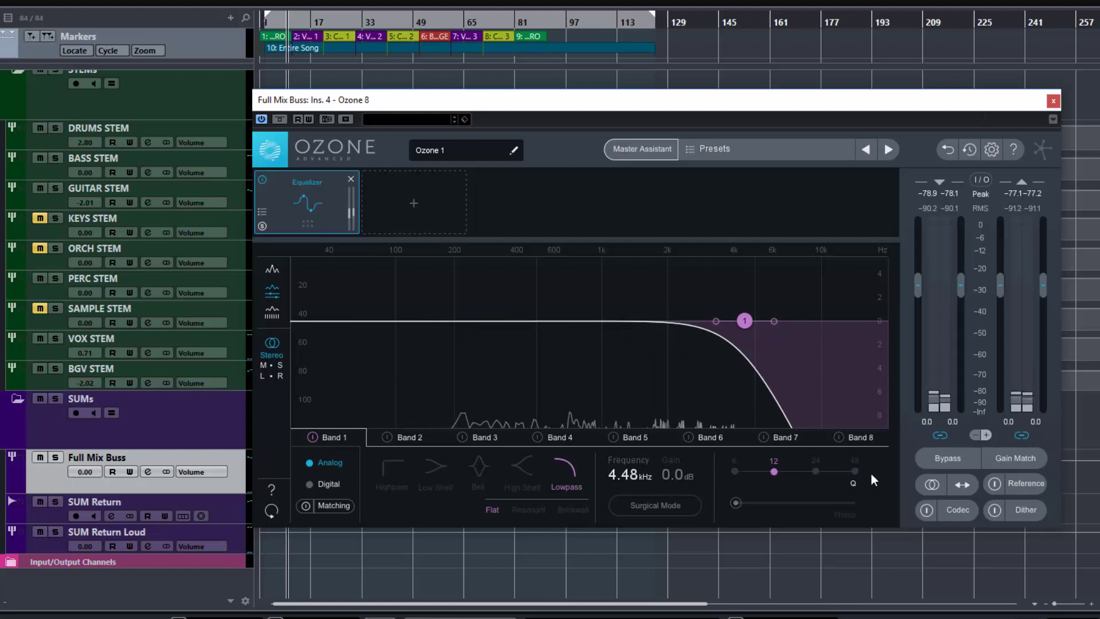
left_click(520, 510)
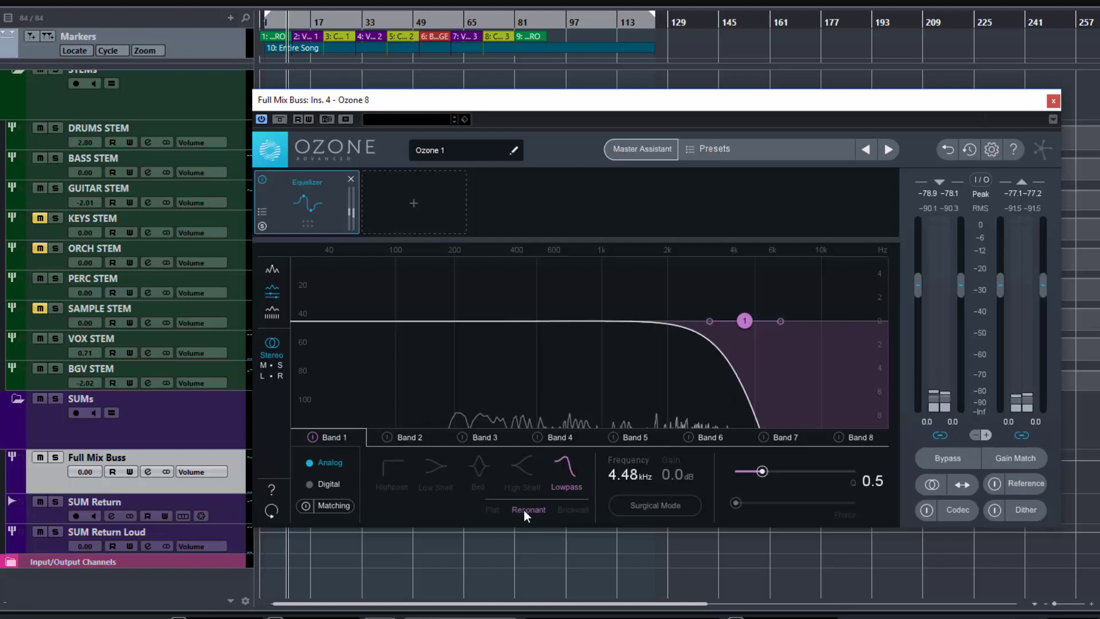
left_click(572, 512)
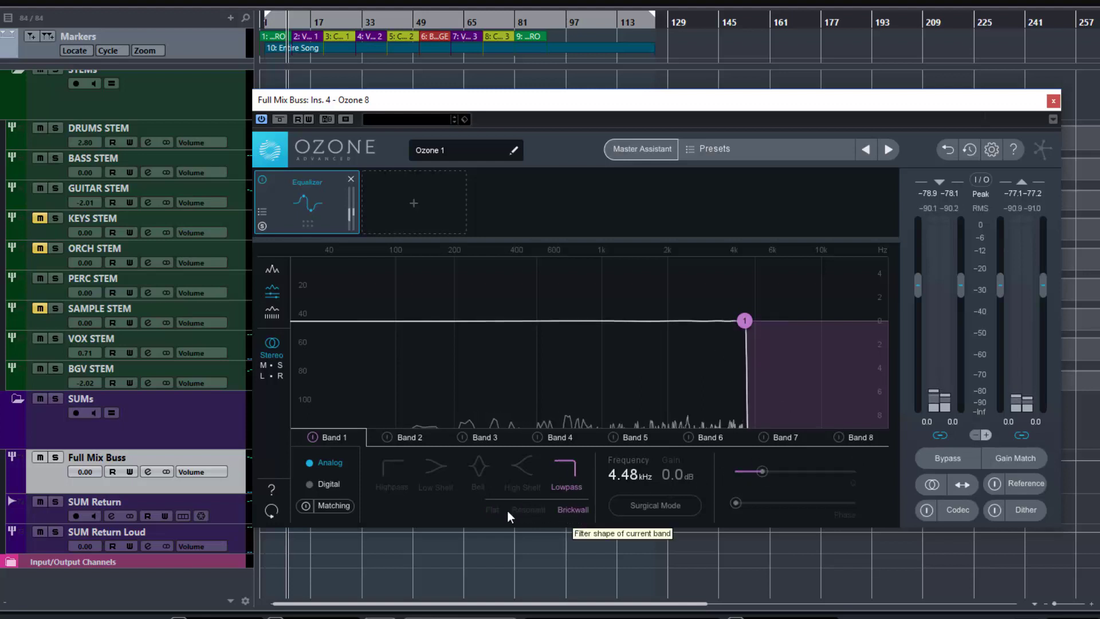
left_click(490, 510)
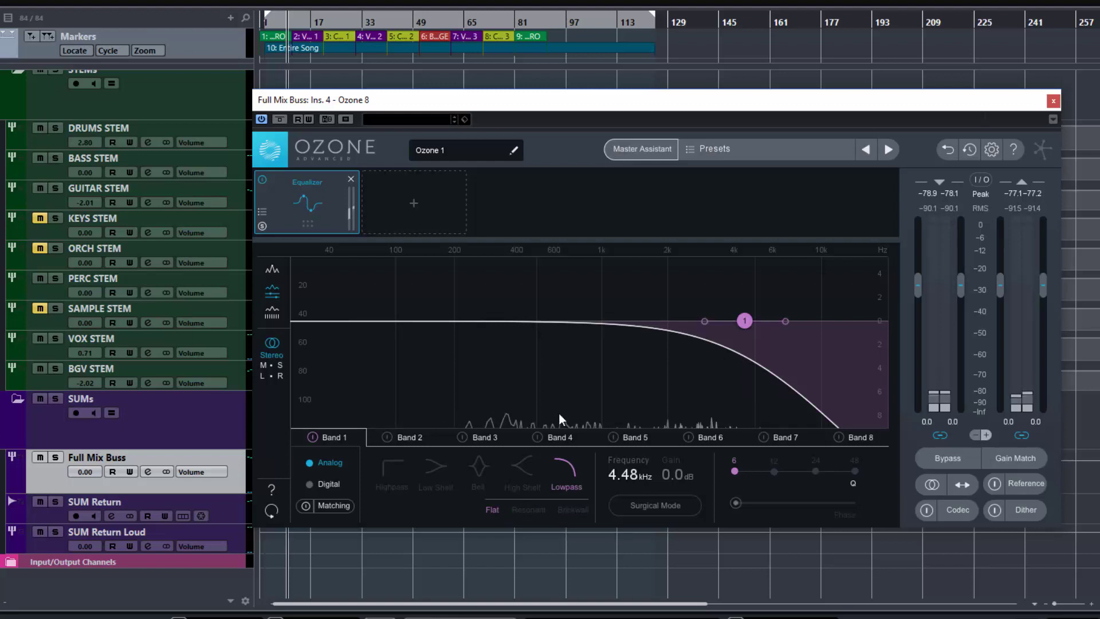
- Turn Band 1 into an Analog High Shelf at about 2.50 kHz and 1.3 dB, and try its Vintage type
left_click(528, 467)
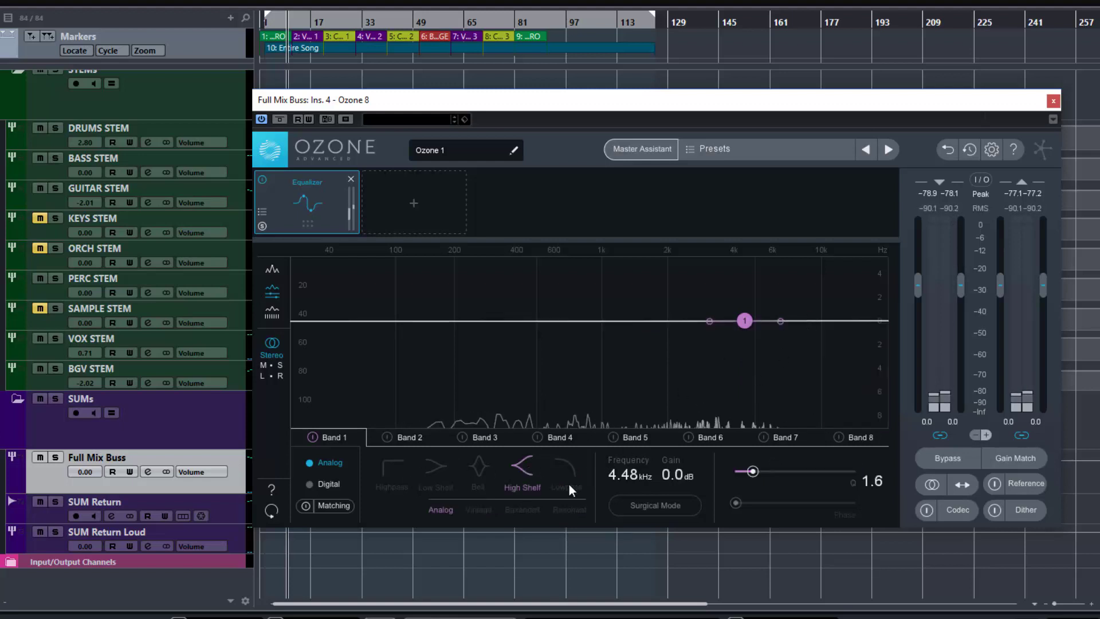
left_click_drag(741, 324, 708, 309)
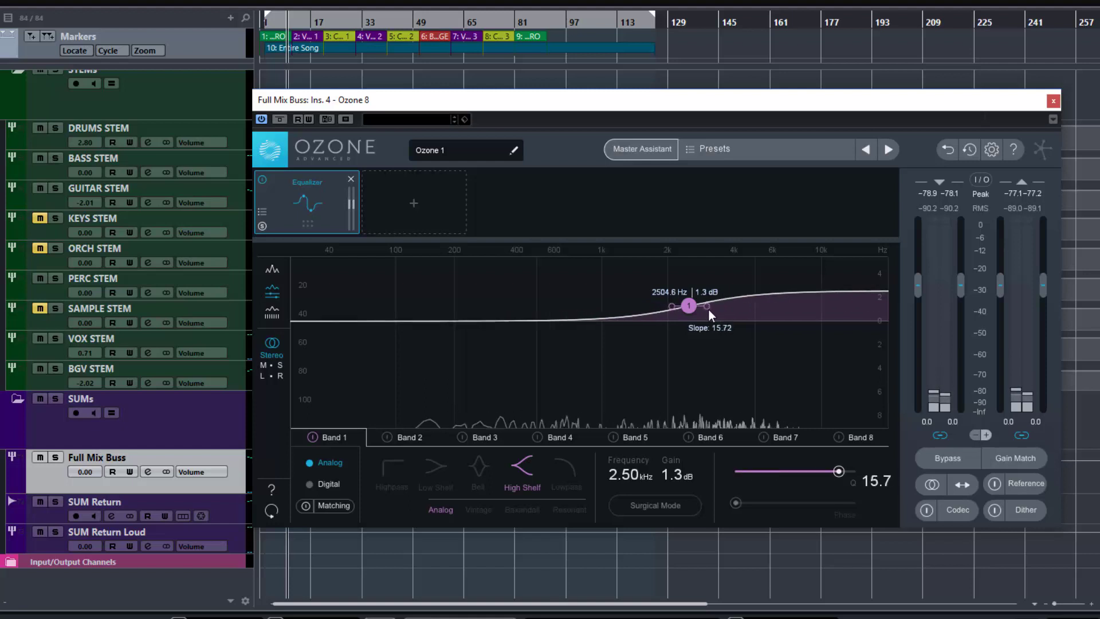
left_click(480, 512)
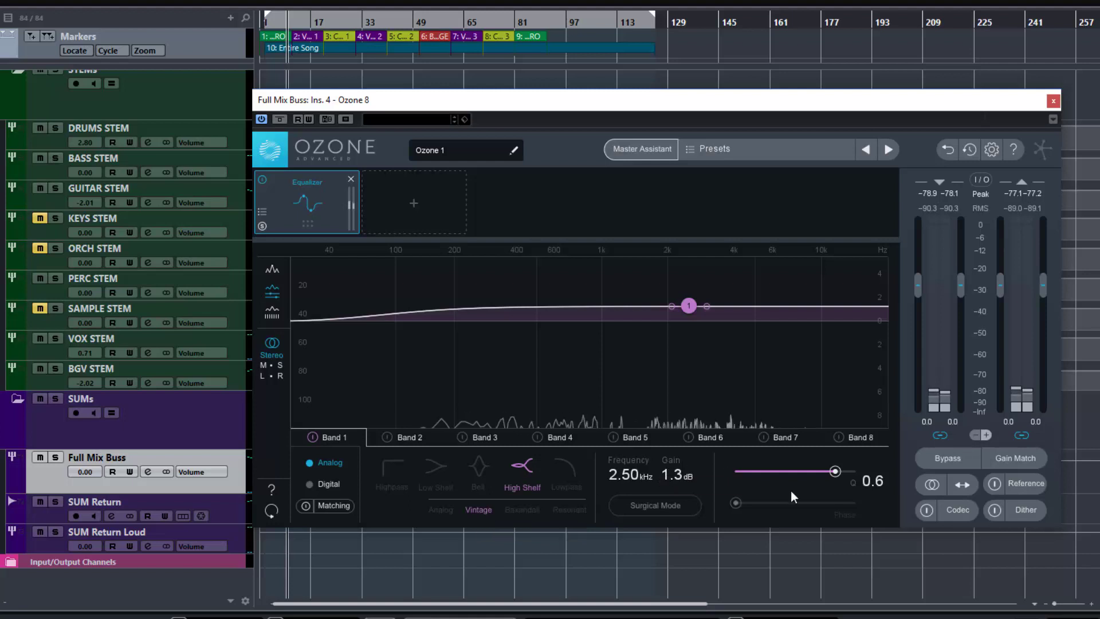
mouse_move(706, 305)
left_mouse_down()
mouse_move(741, 303)
mouse_move(711, 312)
left_mouse_up()
- Try the Baxandall type on Band 1's high shelf and switch it to Resonant at about 2.25 kHz with a Q of 1.7
left_click(522, 510)
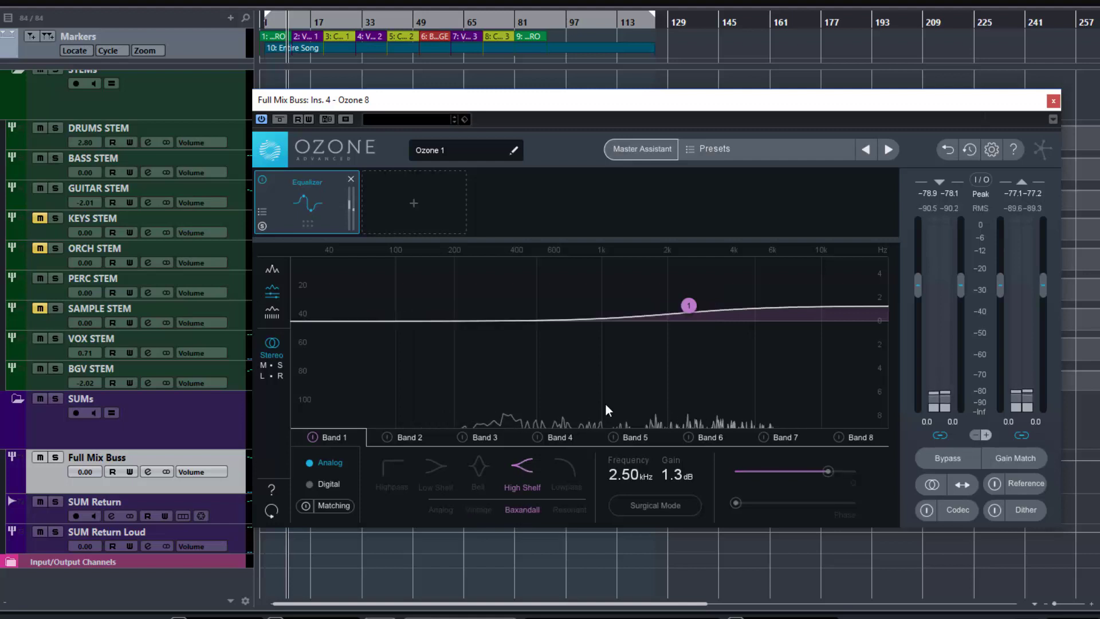
mouse_move(690, 305)
left_mouse_down()
mouse_move(587, 294)
mouse_move(660, 286)
mouse_move(661, 307)
mouse_move(685, 300)
mouse_move(704, 324)
mouse_move(679, 304)
left_mouse_up()
left_click(569, 509)
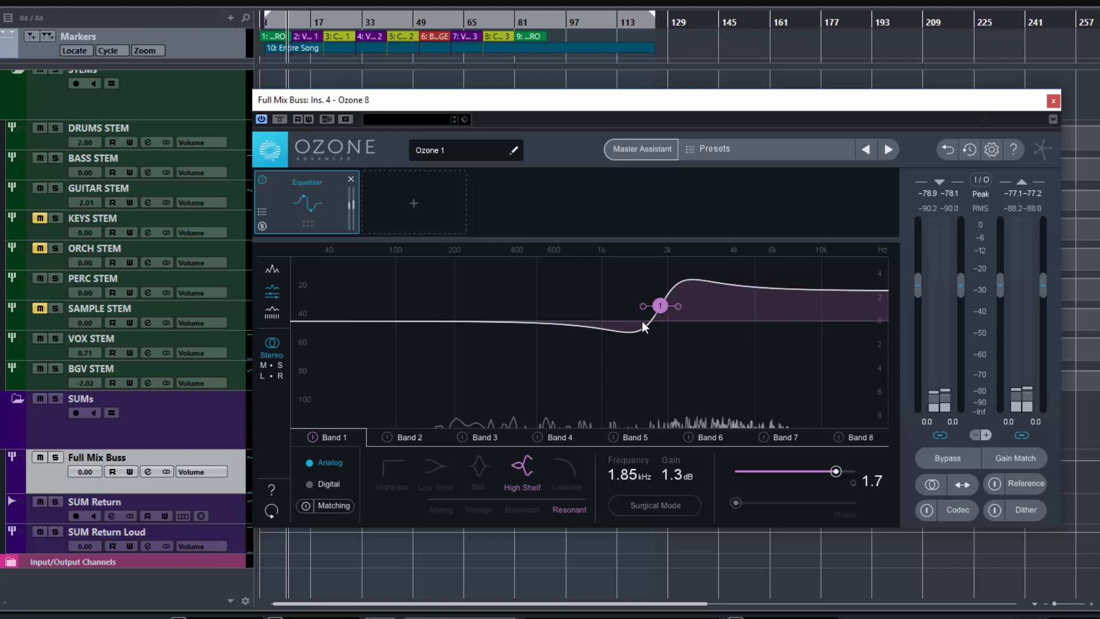
left_click_drag(666, 304, 684, 304)
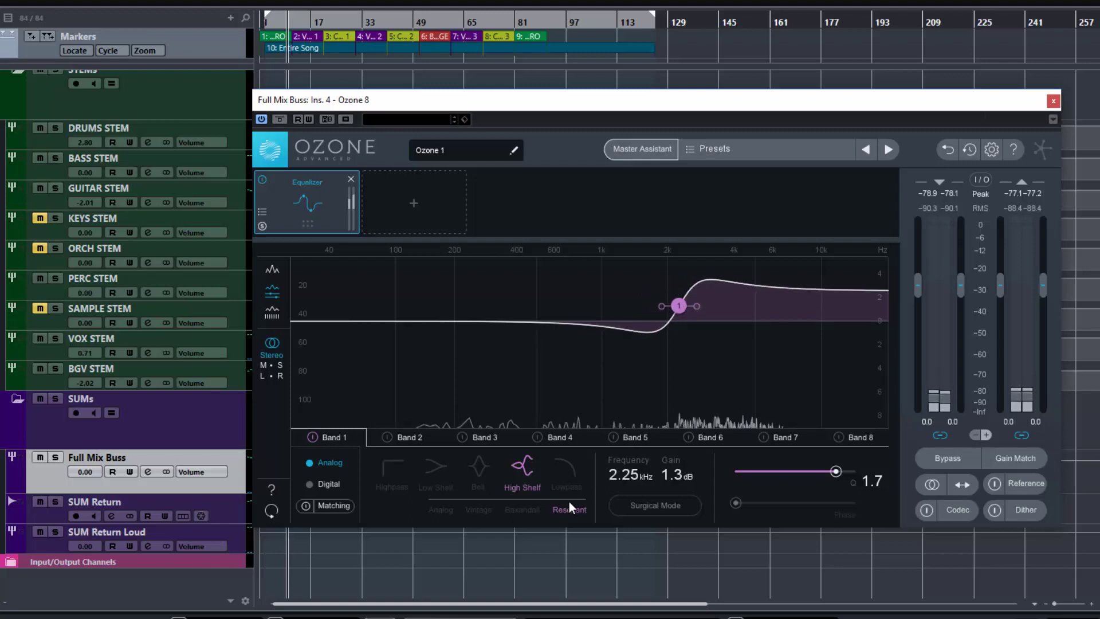
- Switch Band 1 to Low Shelf, compare its Analog, Vintage, Baxandall and Resonant types, and set the resonant shelf to about 343 Hz and 1.0 dB
left_click(430, 473)
left_click(446, 510)
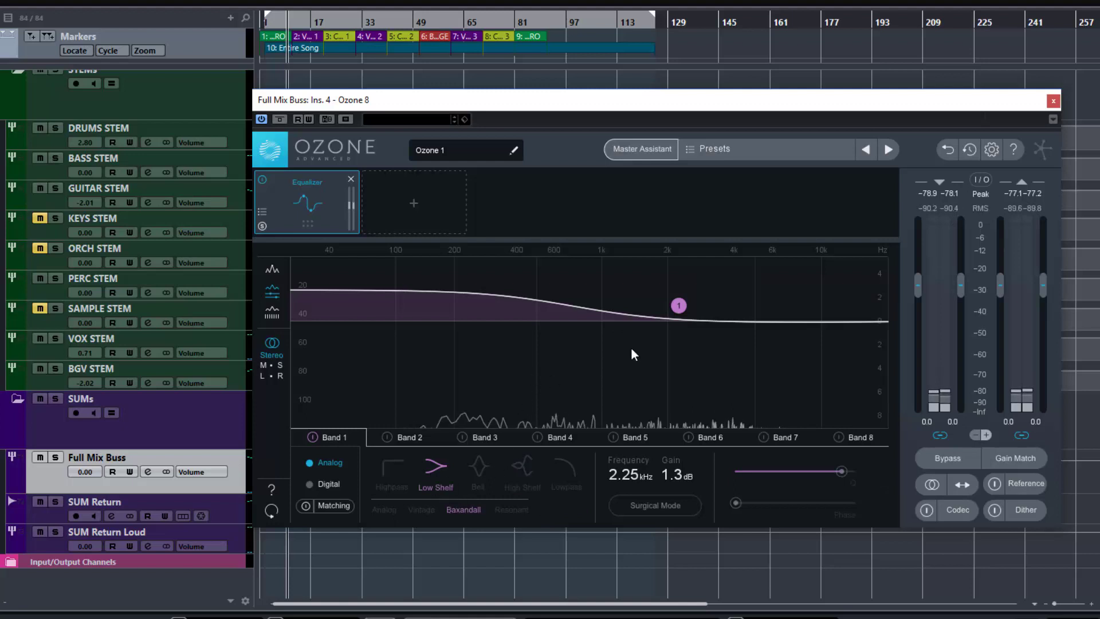
left_click(386, 509)
left_click(422, 510)
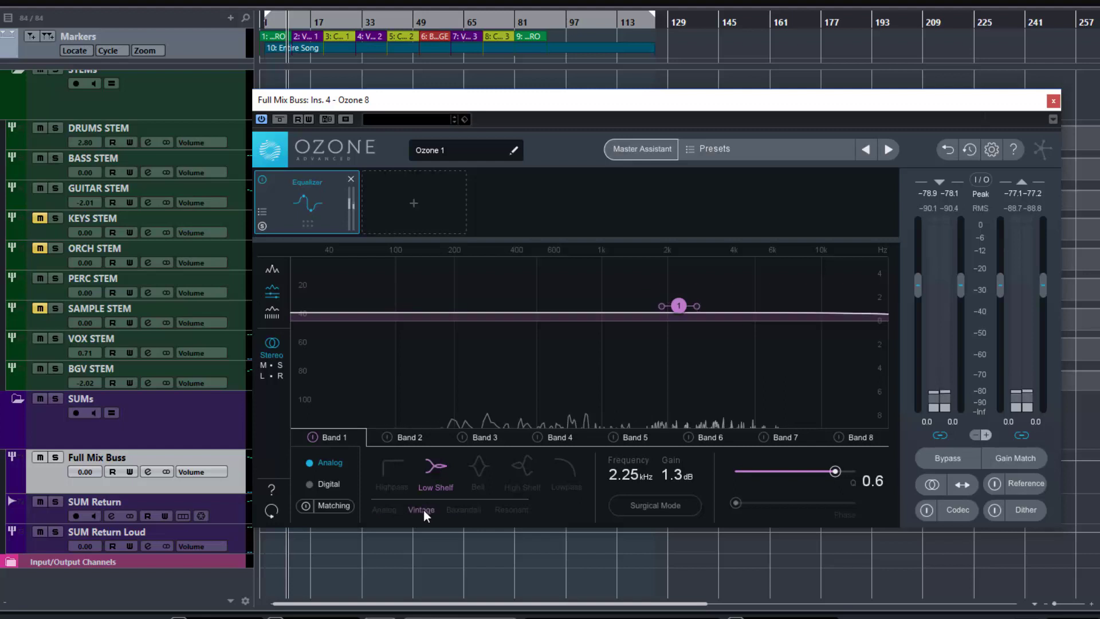
left_click(463, 512)
left_click(508, 511)
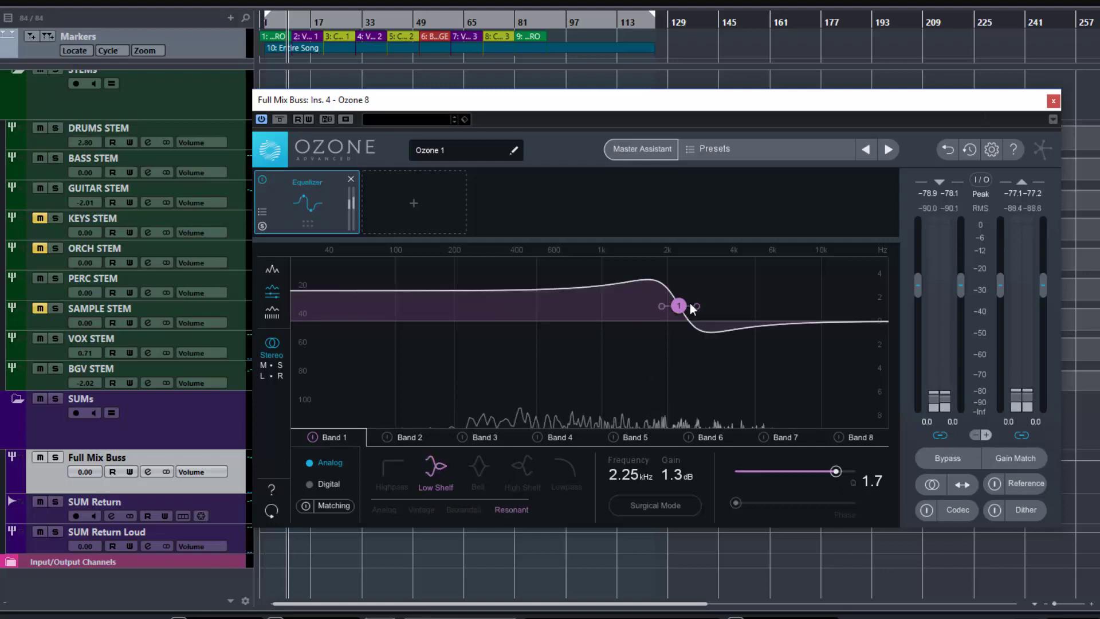
left_click_drag(679, 306, 506, 310)
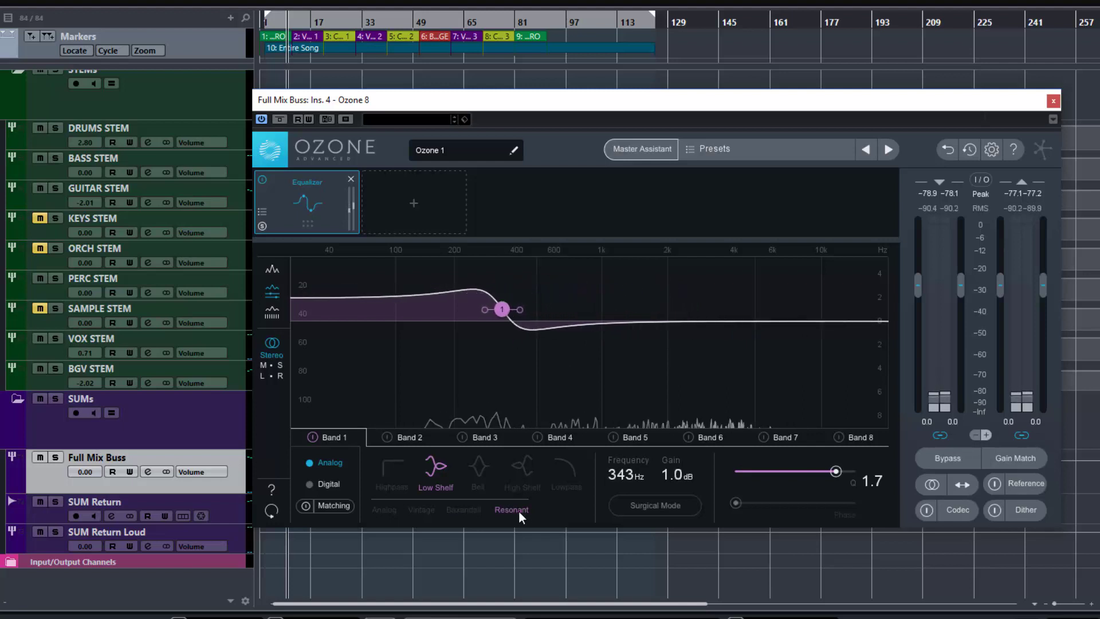
- Change Band 1 to a Peak Bell cutting about -3.6 dB at 766 Hz with a Q of 1.4
left_click(480, 467)
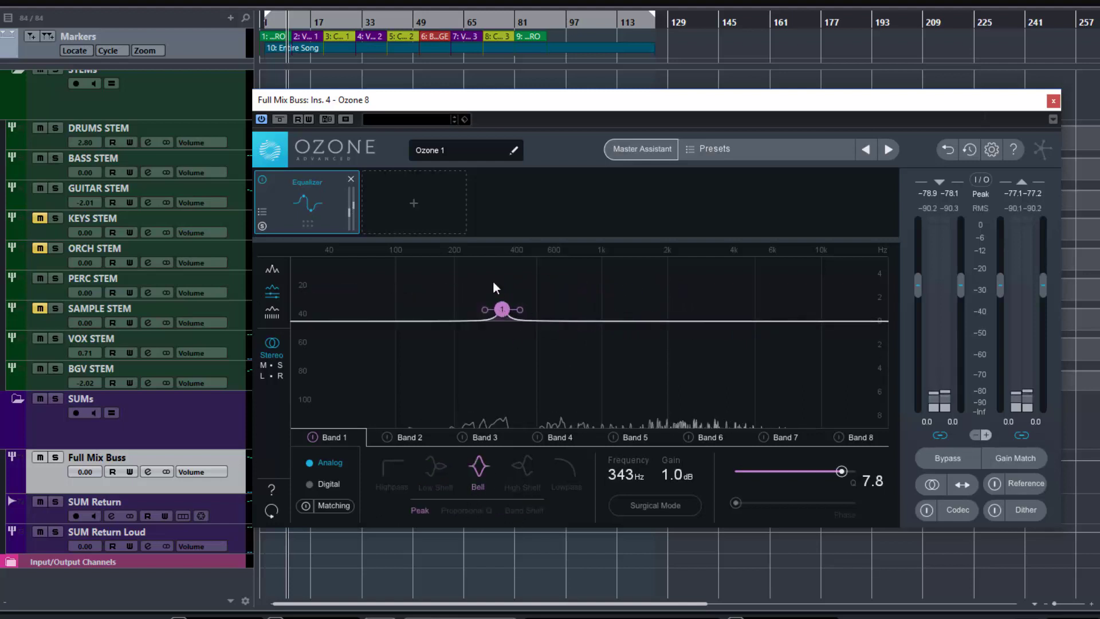
left_click_drag(502, 309, 576, 363)
scroll(597, 365, "up", 2)
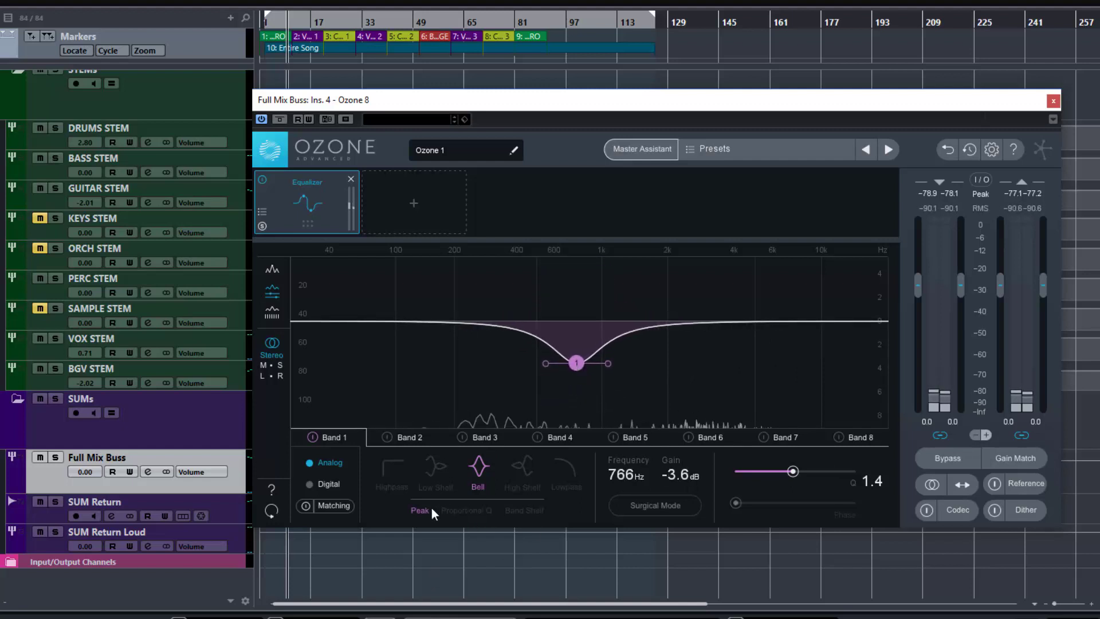
- Switch Band 1's bell to Proportional Q, boost it to about 11.7 dB at 802 Hz, and compare it with the Peak type
left_click(466, 511)
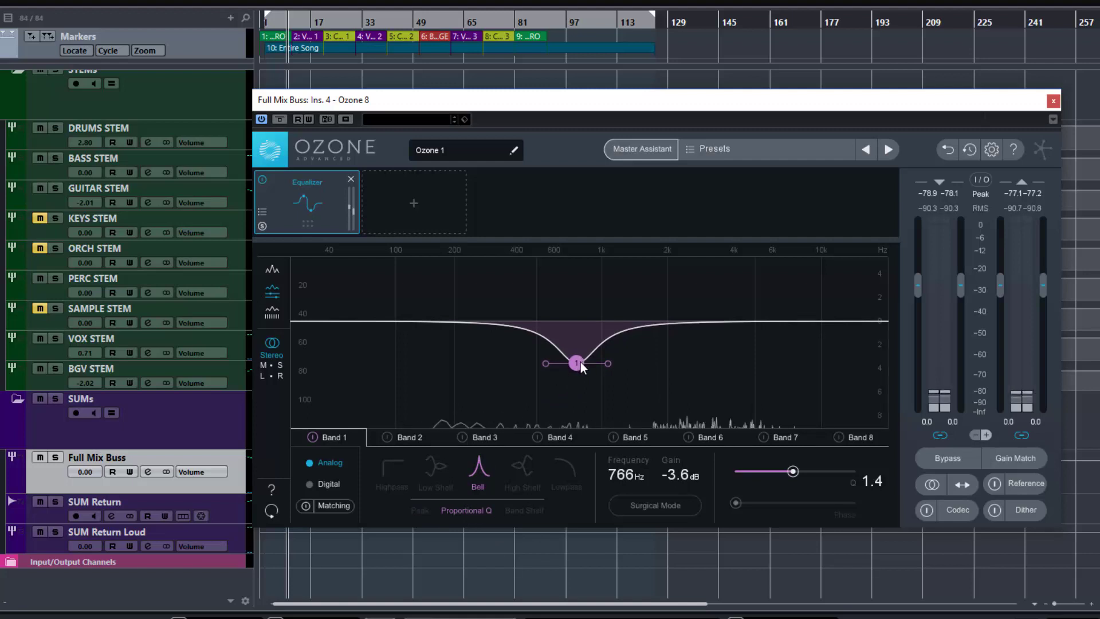
left_click_drag(580, 362, 572, 263)
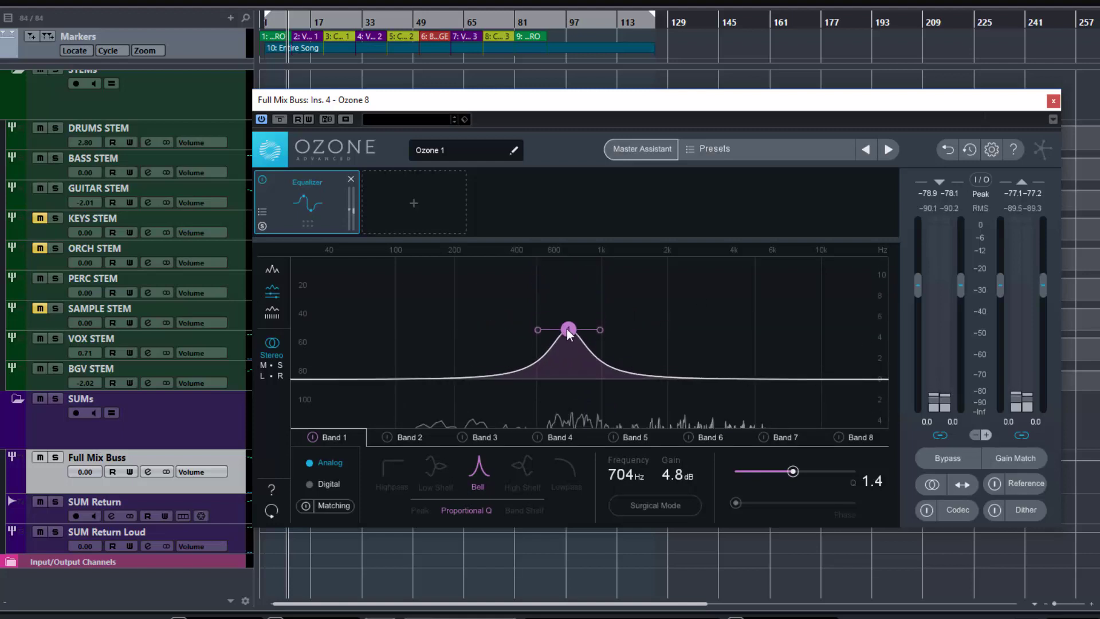
left_click_drag(568, 329, 580, 238)
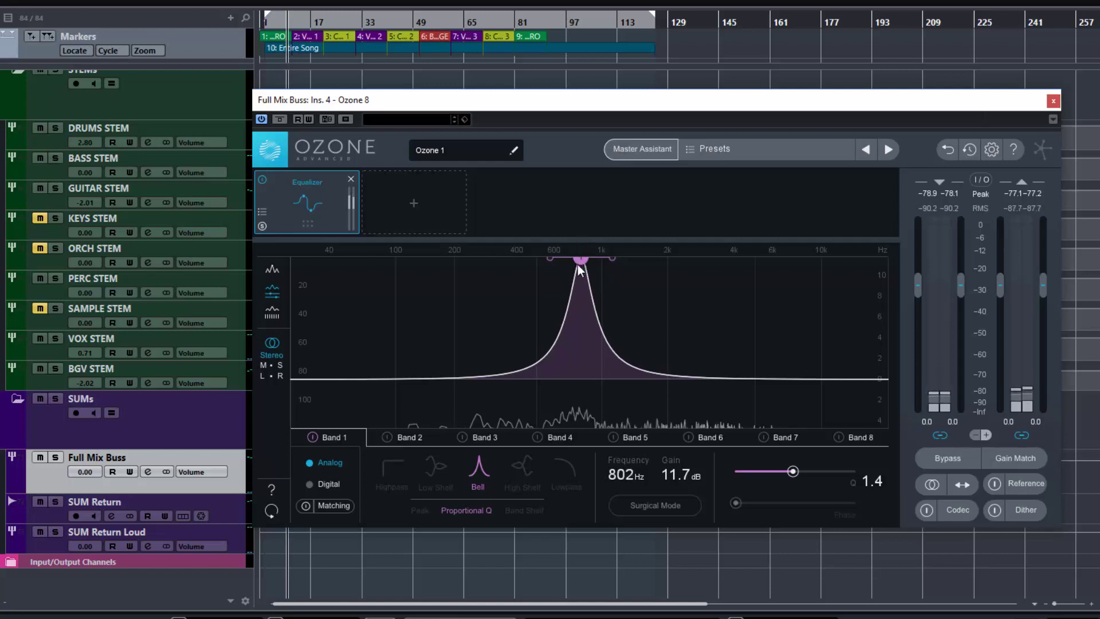
left_click(421, 509)
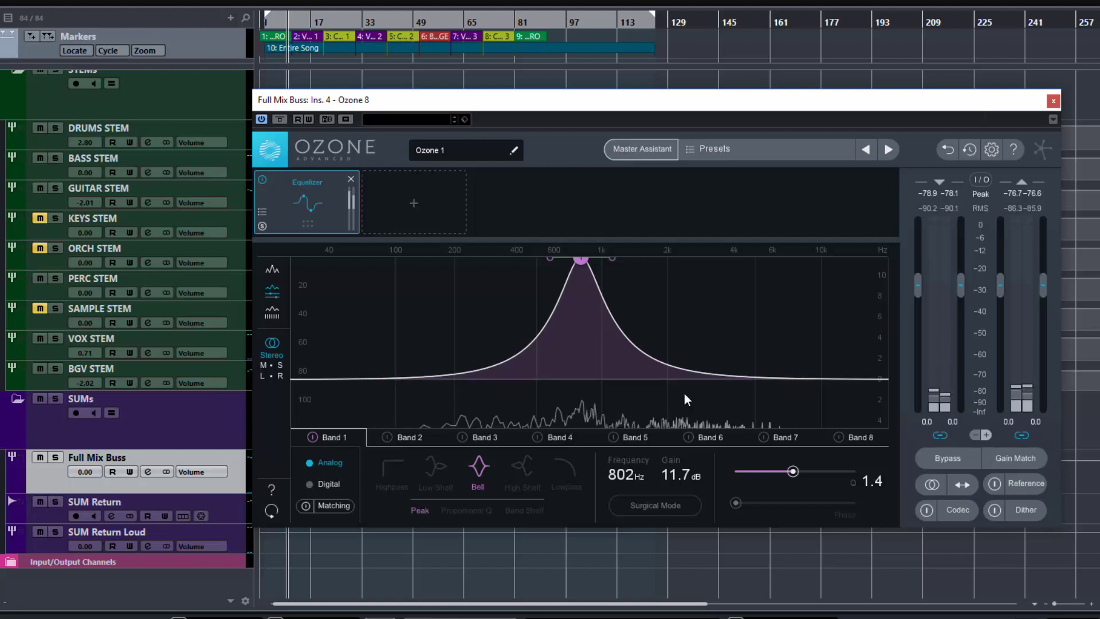
left_click(476, 510)
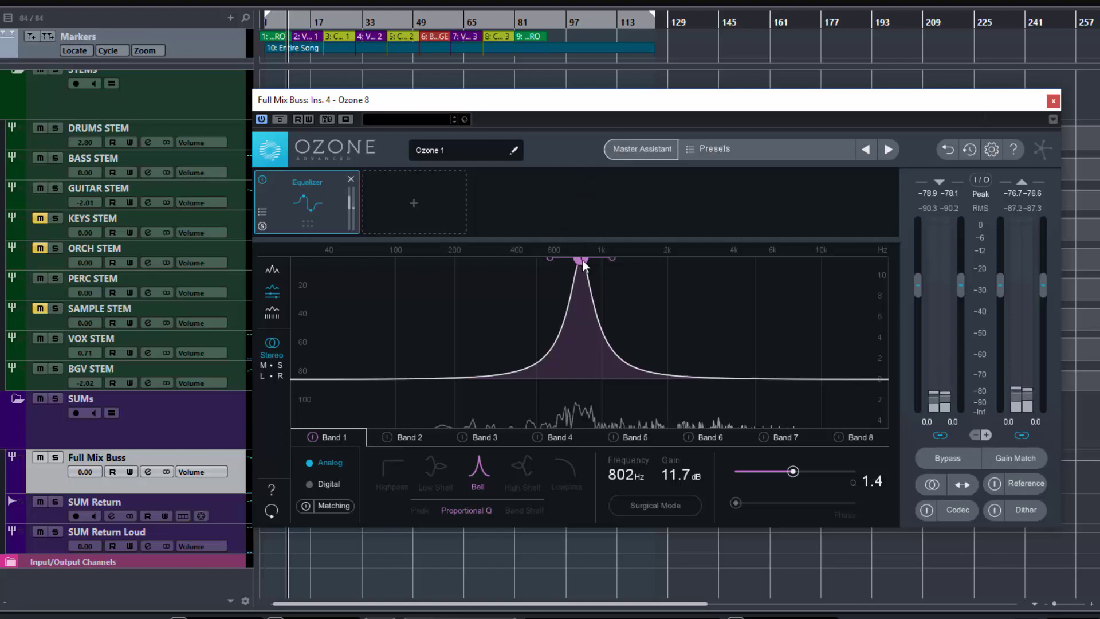
- Lower the bell to about 2.2 dB, compare Peak with Proportional Q, and set the Proportional Q bell to about 1.3 dB at 754 Hz
left_click_drag(583, 260, 580, 360)
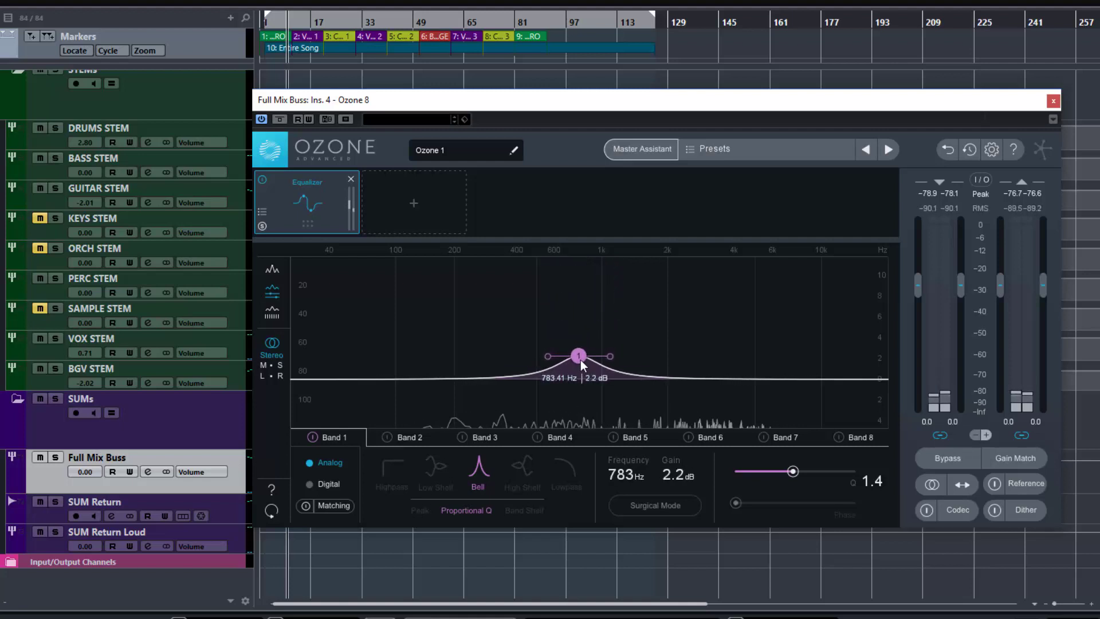
left_click(414, 511)
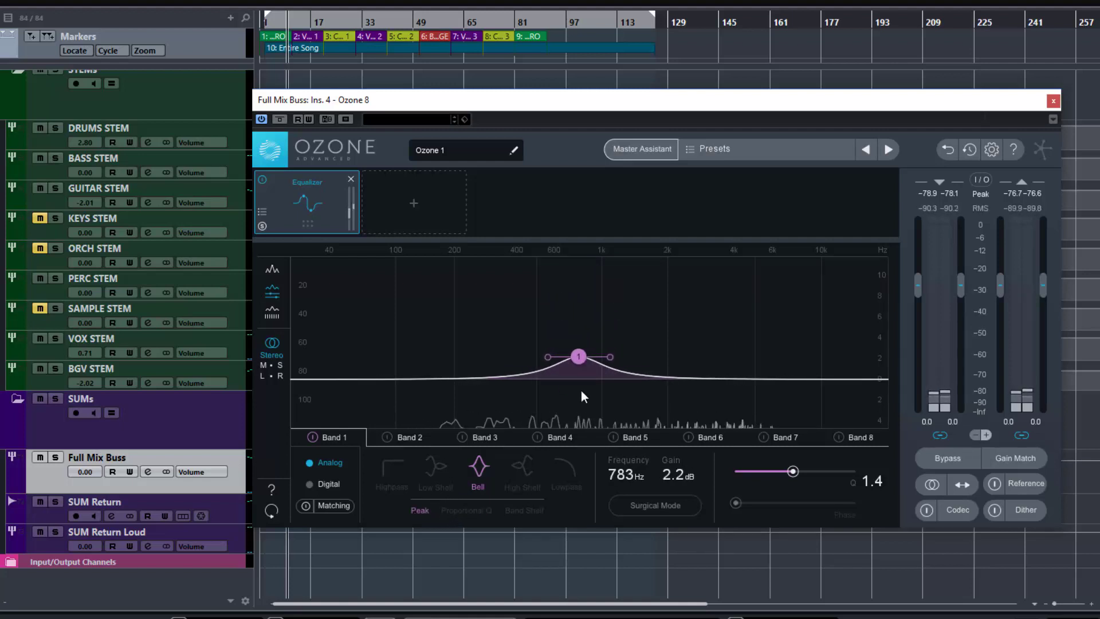
left_click(460, 510)
mouse_move(585, 356)
left_mouse_down()
mouse_move(590, 262)
mouse_move(581, 367)
left_mouse_up()
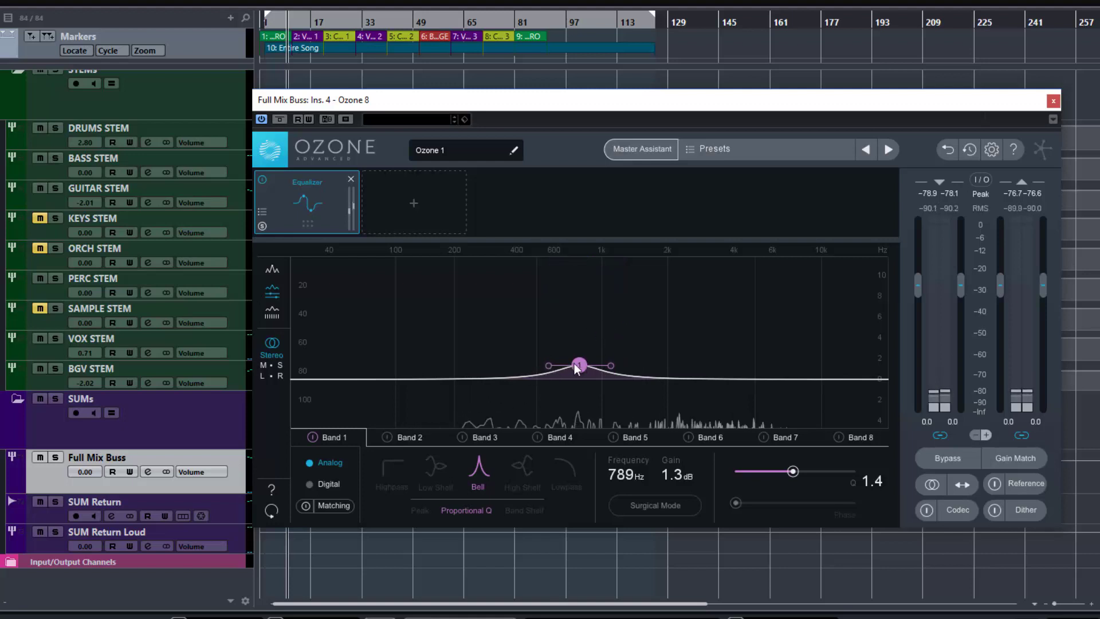
left_click_drag(575, 365, 570, 366)
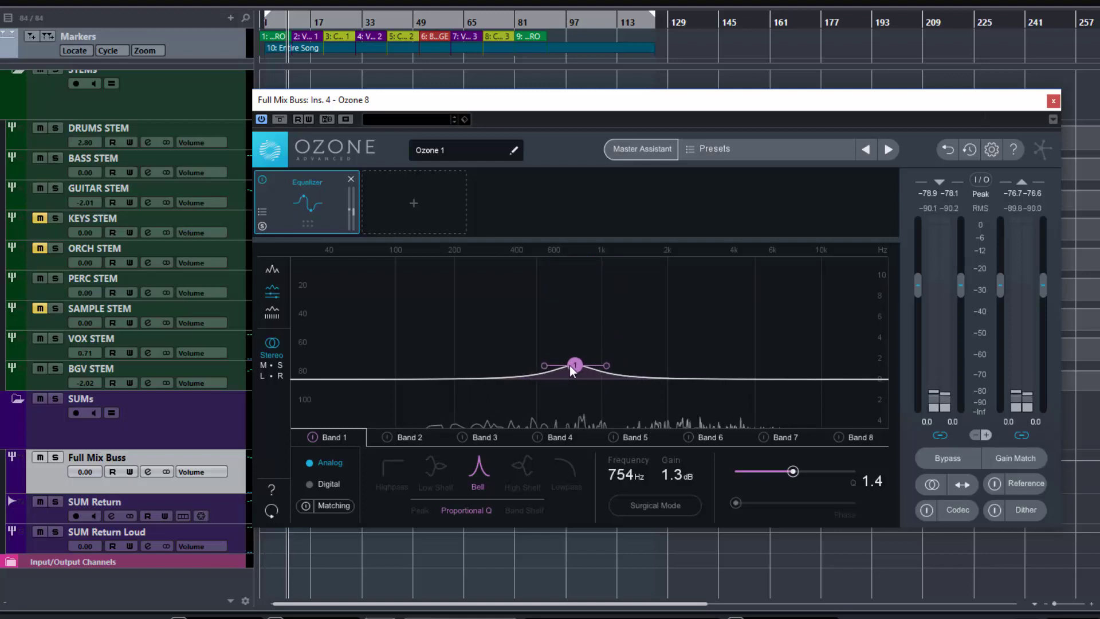
- Try Band 1's bell as a Band Shelf at about 933 Hz, 7.1 dB and Q 0.7, and remove the band from the curve
left_click(519, 510)
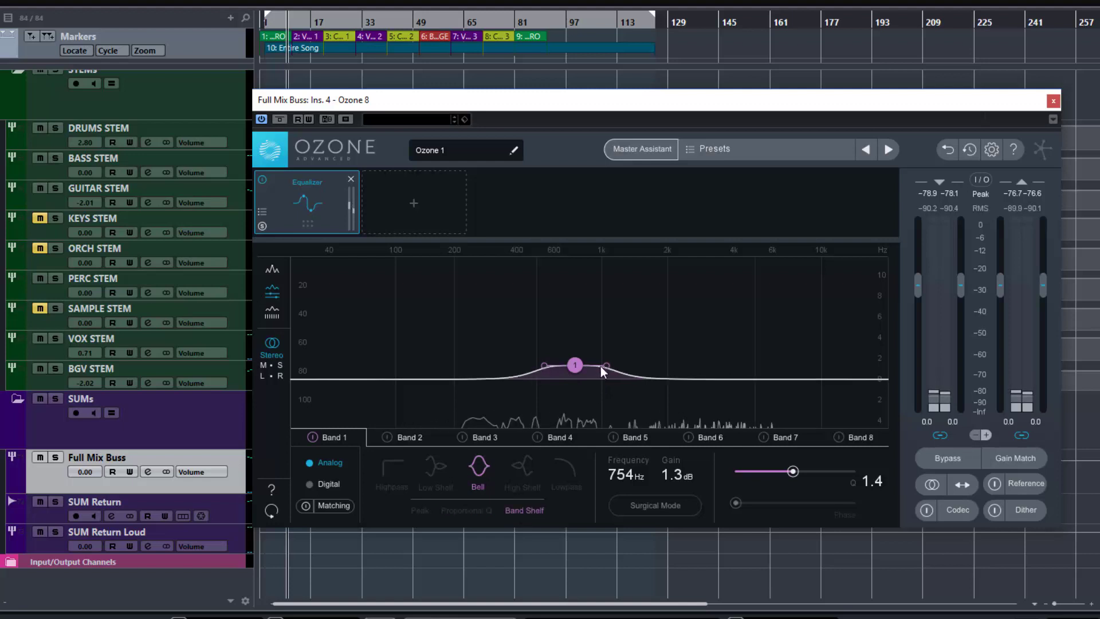
left_click_drag(575, 366, 630, 305)
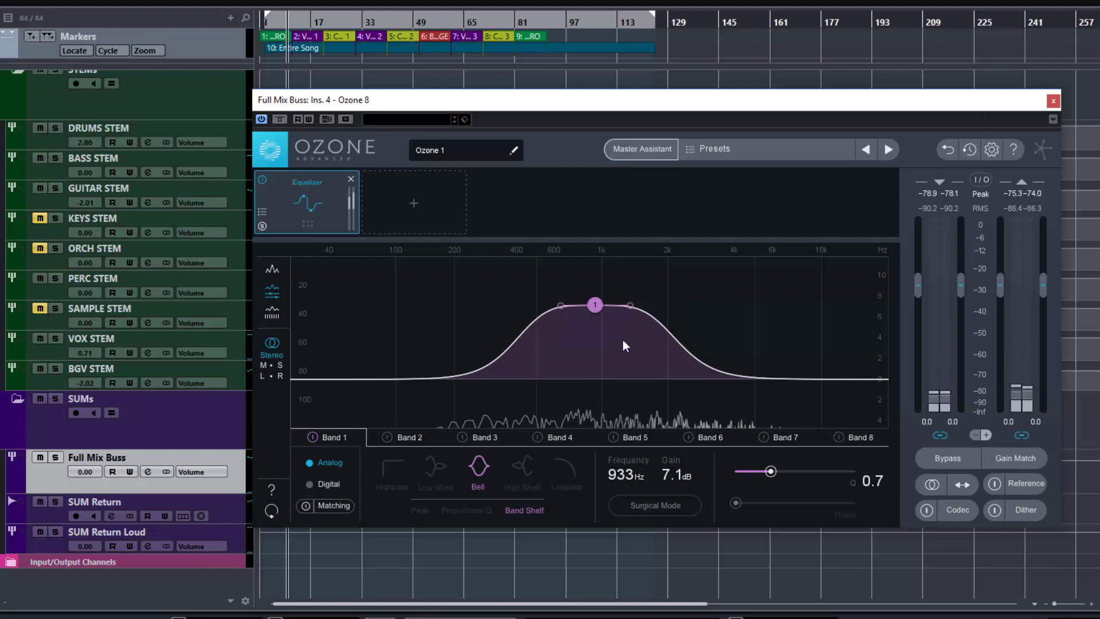
double_click(596, 305)
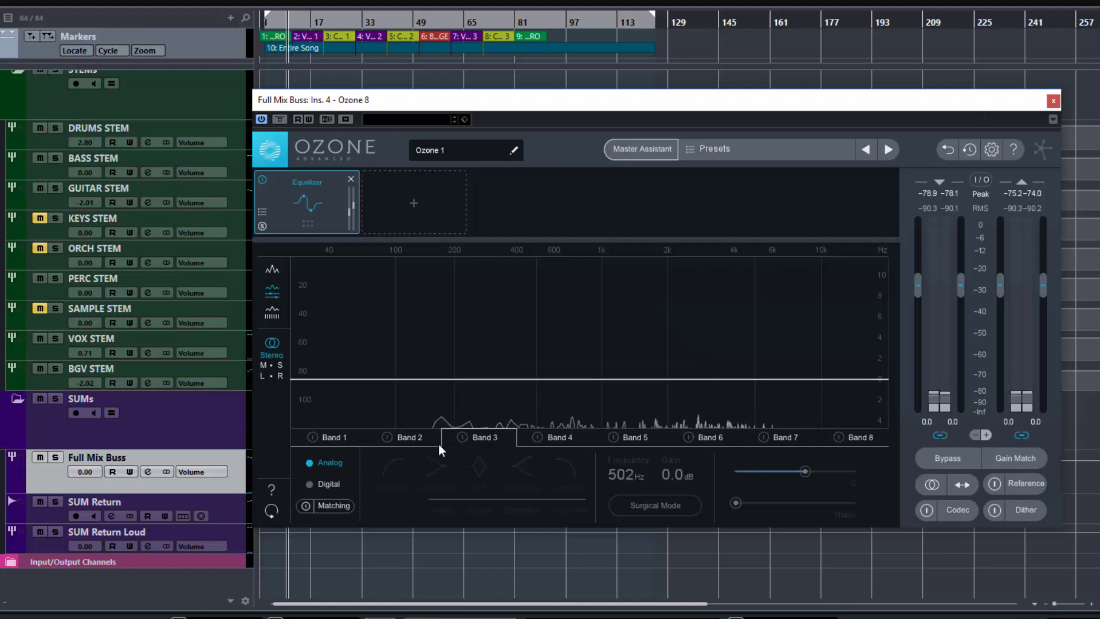
- Re-enable Band 1 and lower its Band Shelf bell to about 4.2 dB at 892 Hz
left_click(313, 436)
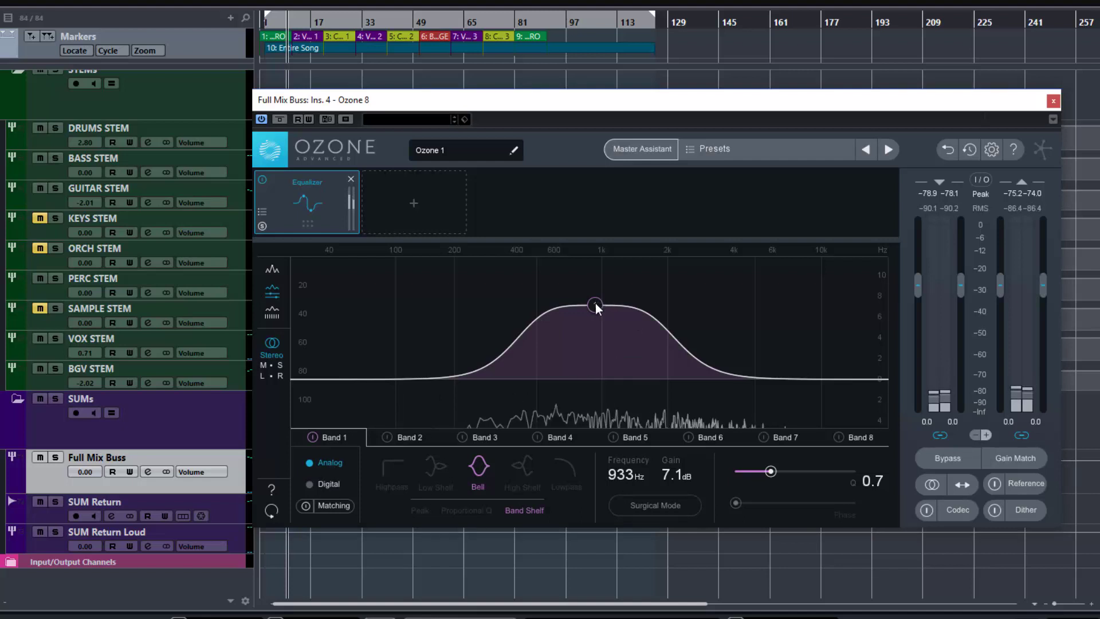
left_click_drag(595, 304, 597, 345)
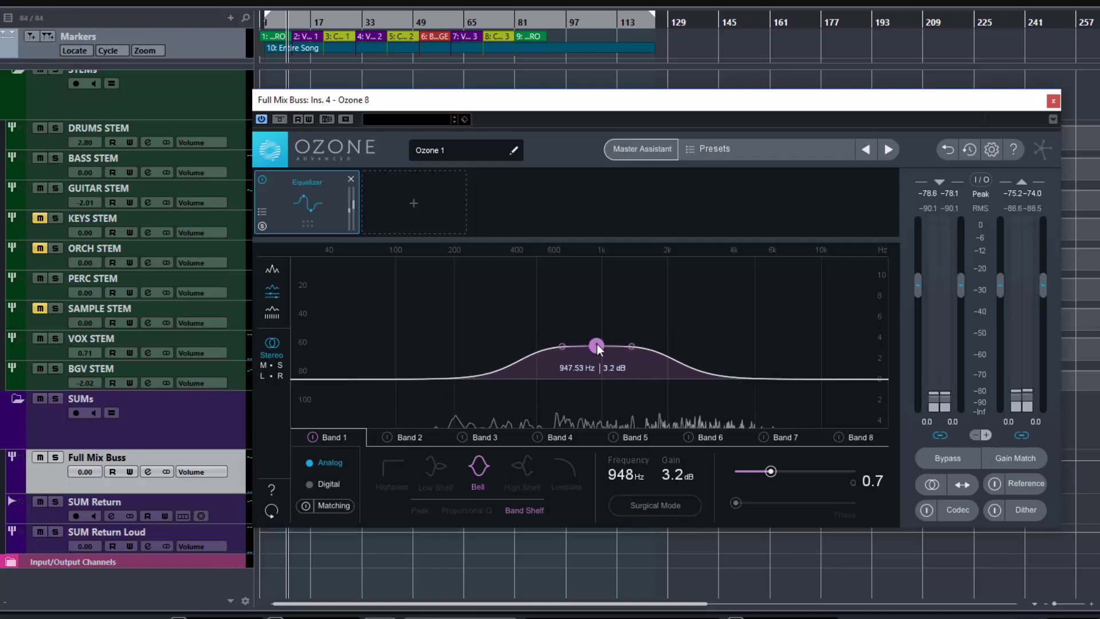
mouse_move(598, 344)
left_mouse_down()
mouse_move(570, 335)
mouse_move(609, 344)
mouse_move(599, 392)
mouse_move(591, 335)
left_mouse_up()
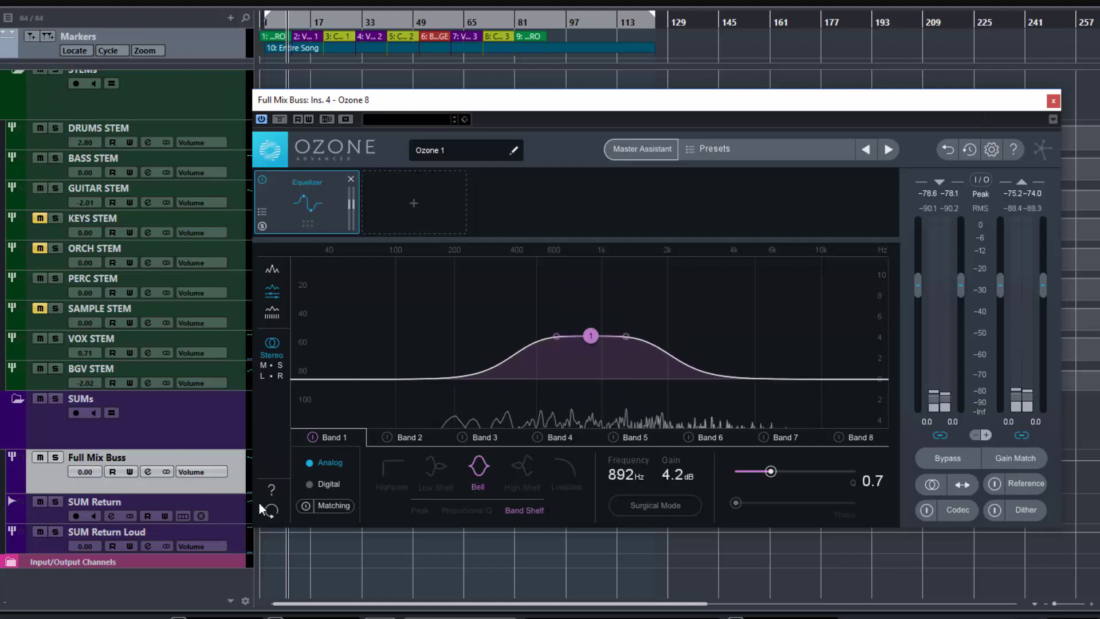
- Switch the equalizer to Digital, set Band 1 to about 3.2 dB at 766 Hz, and compare Digital with Analog mode
left_click(309, 485)
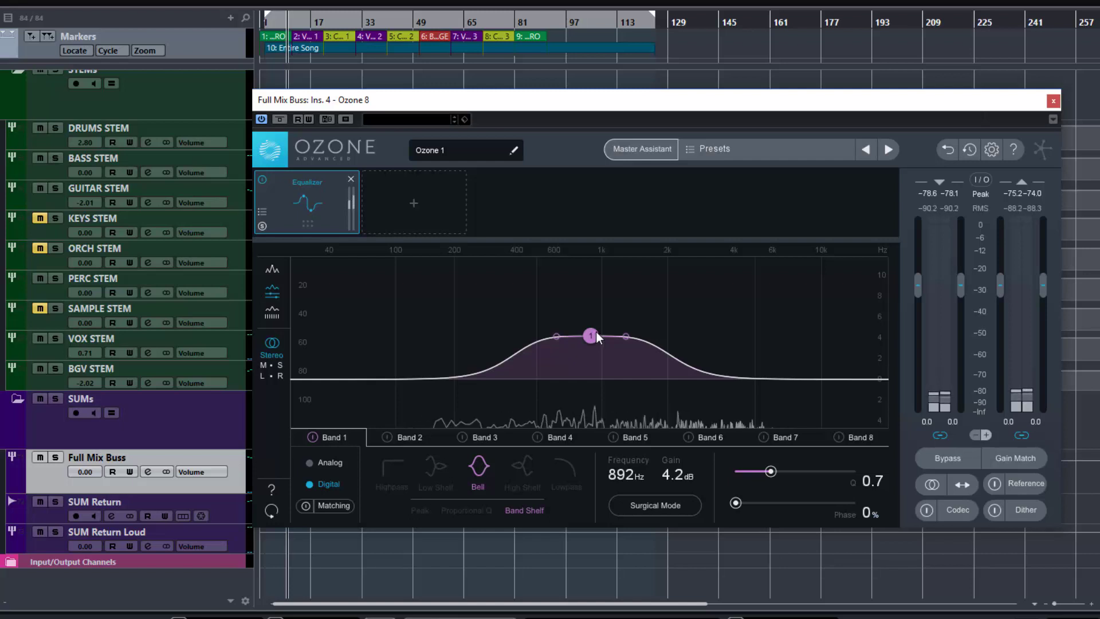
mouse_move(595, 333)
left_mouse_down()
mouse_move(594, 348)
mouse_move(582, 342)
left_mouse_up()
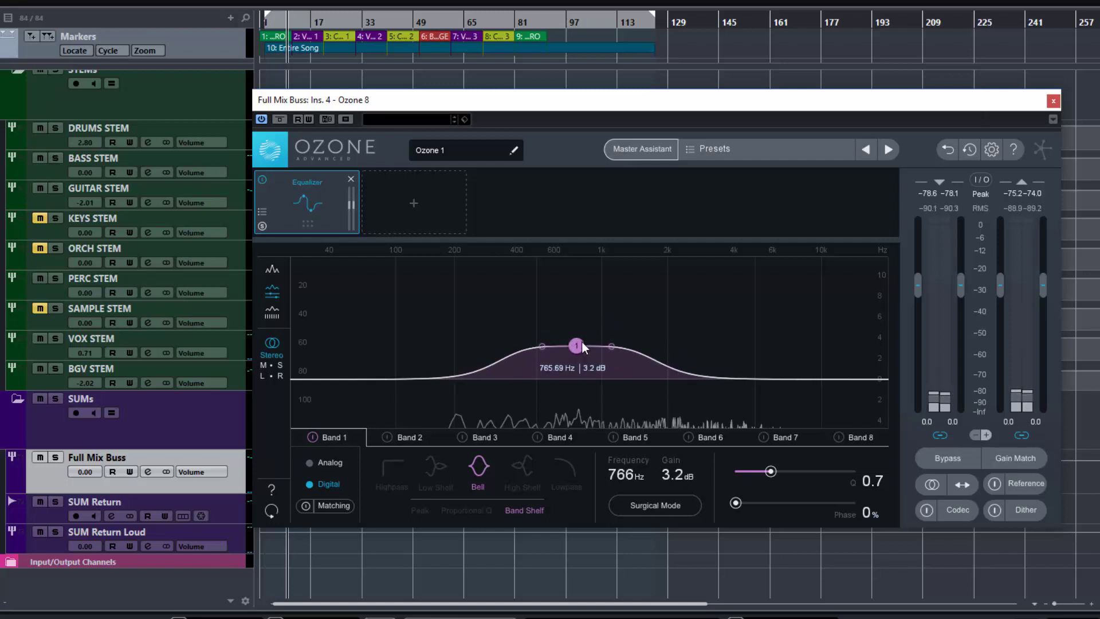
left_click(336, 461)
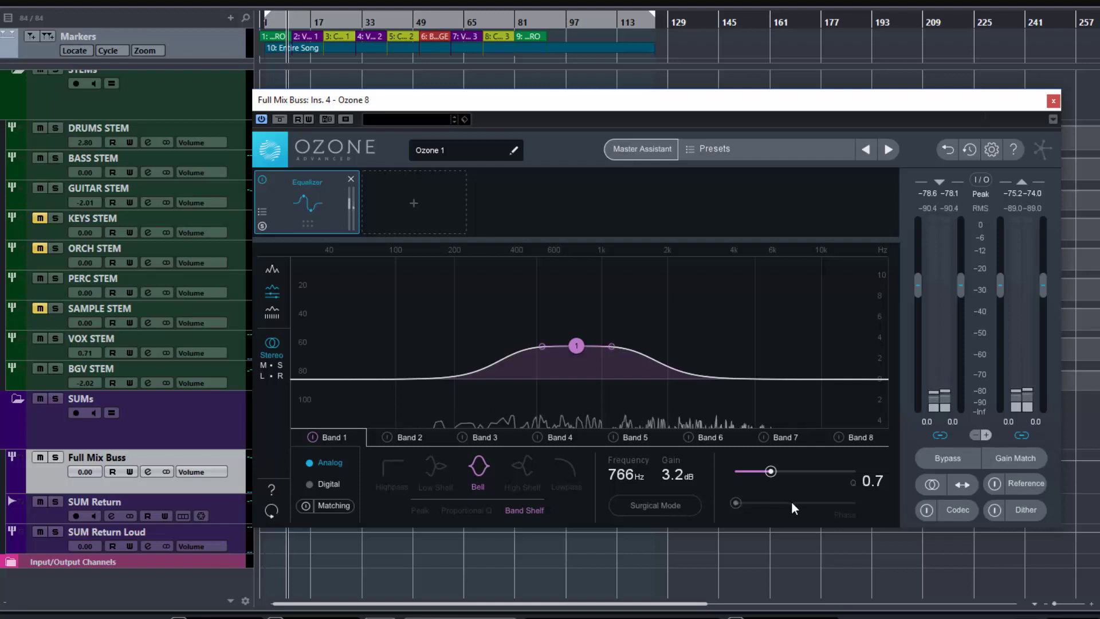
left_click(327, 484)
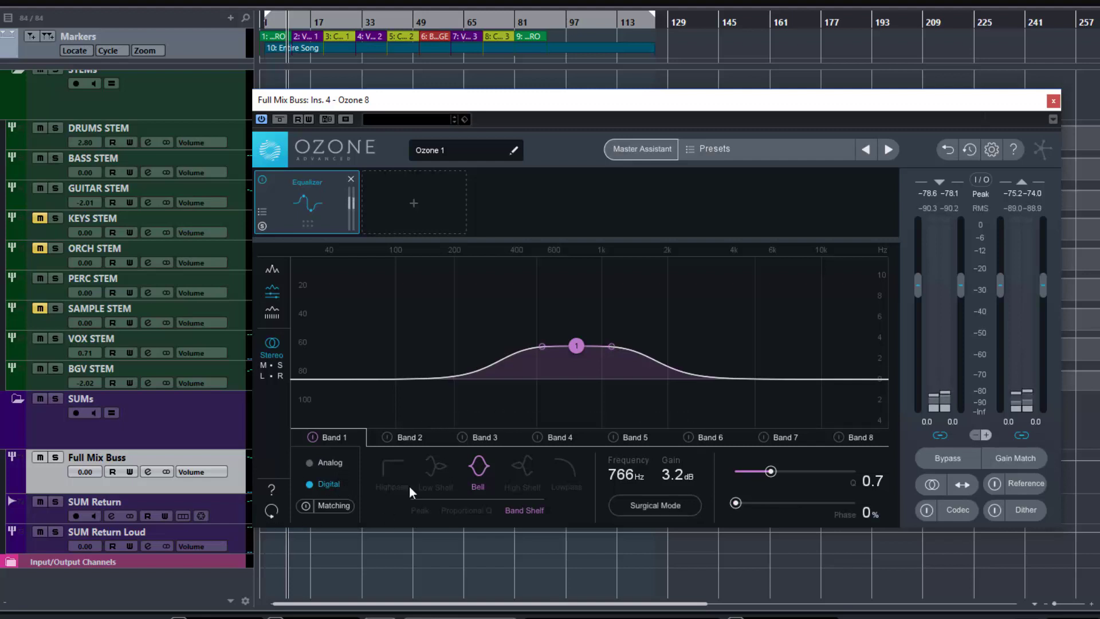
- Shape Band 1 as a Peak bell of about 5.8 dB at 590 Hz with Q 0.5, and compare Analog with Digital mode
left_click(654, 501)
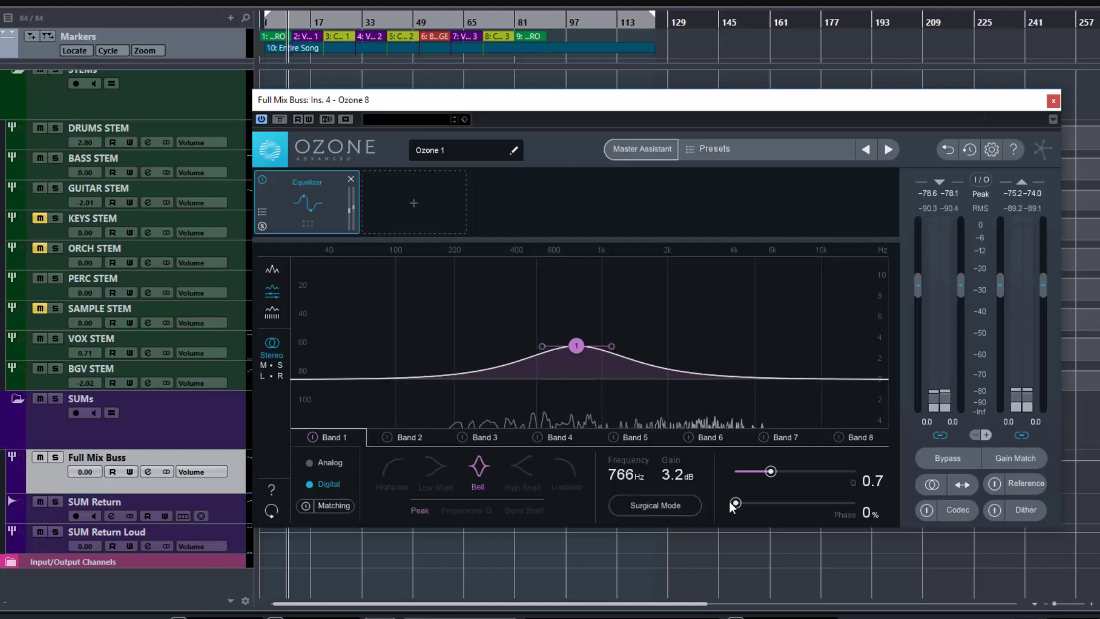
mouse_move(736, 503)
left_mouse_down()
mouse_move(869, 499)
mouse_move(724, 496)
left_mouse_up()
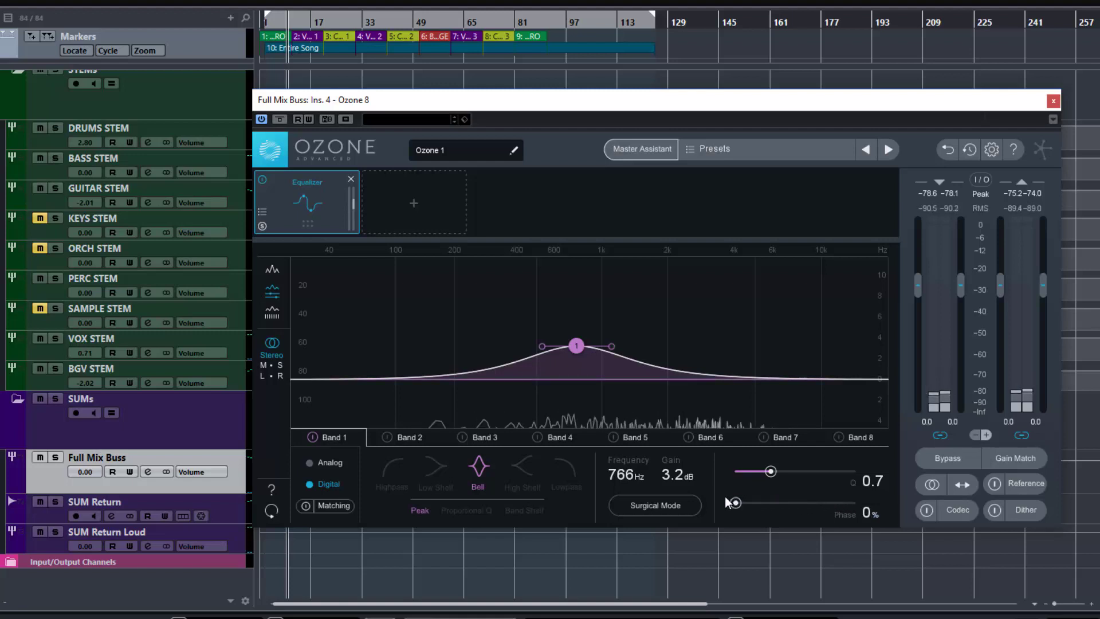
left_click(328, 484)
left_click(328, 483)
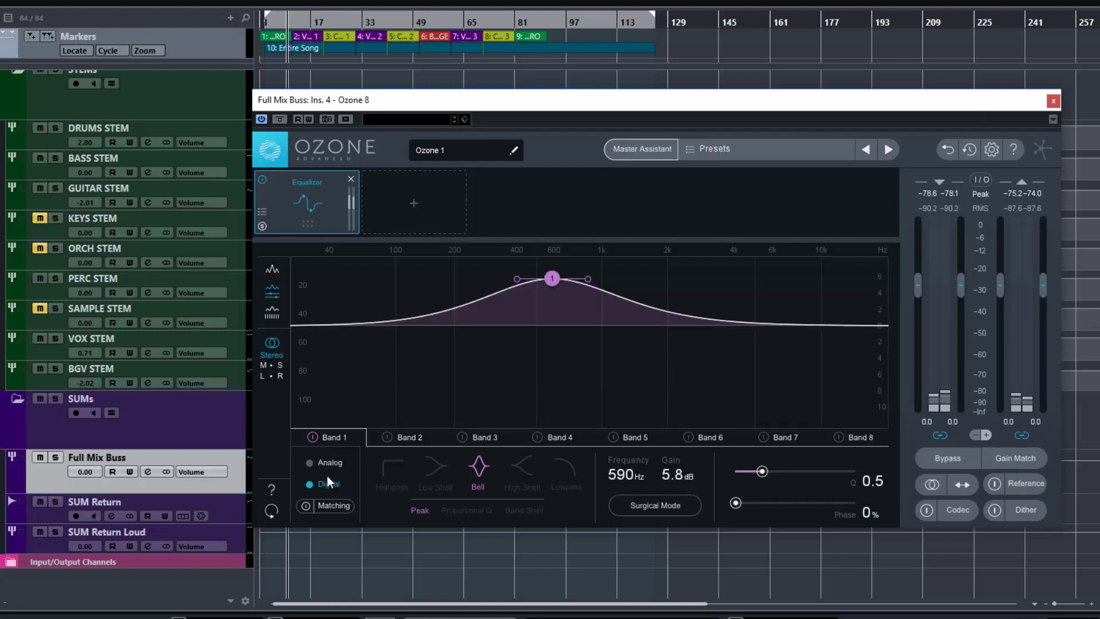
left_click(328, 465)
left_click(328, 485)
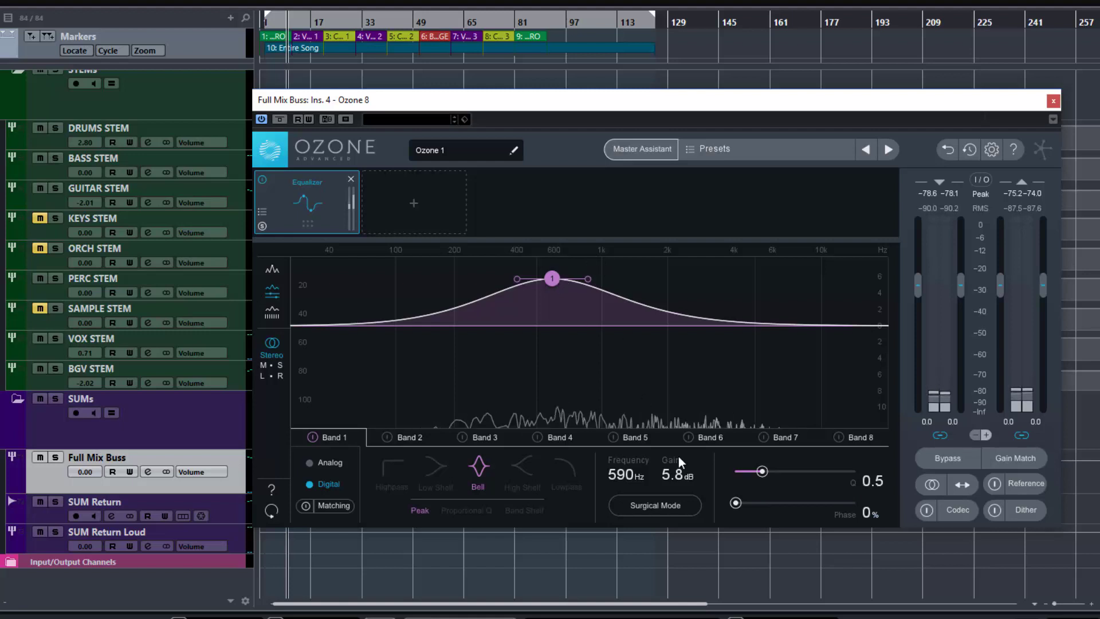
- Try Band 1's Phase at 100%, return it to 0%, and turn the bell into a cut of about -4.3 dB at 715 Hz
left_click_drag(736, 502, 878, 498)
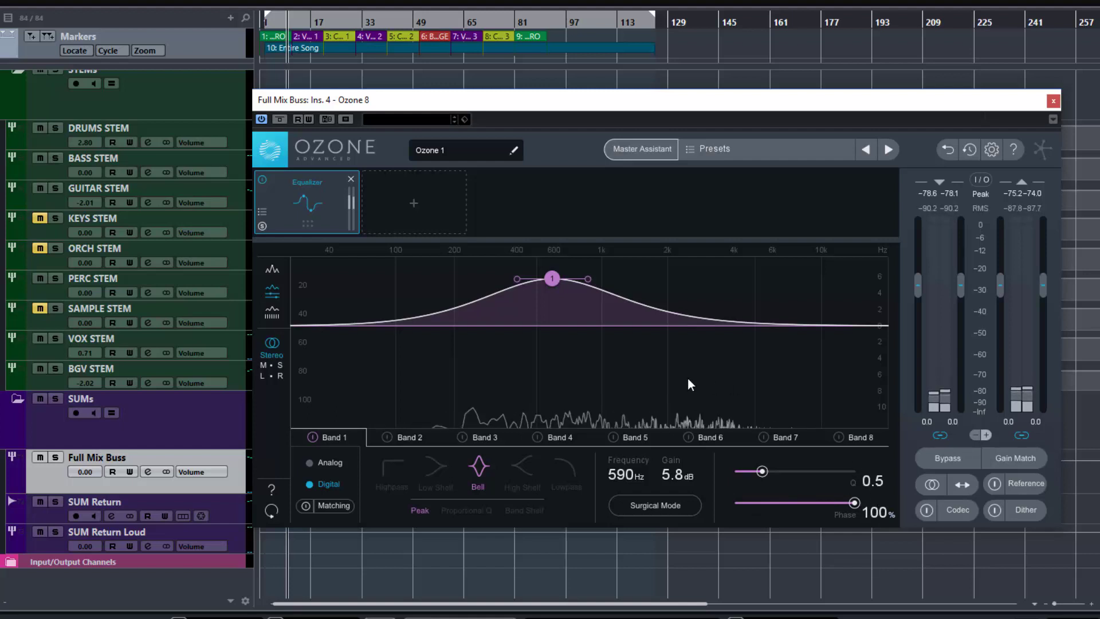
left_click_drag(553, 278, 577, 358)
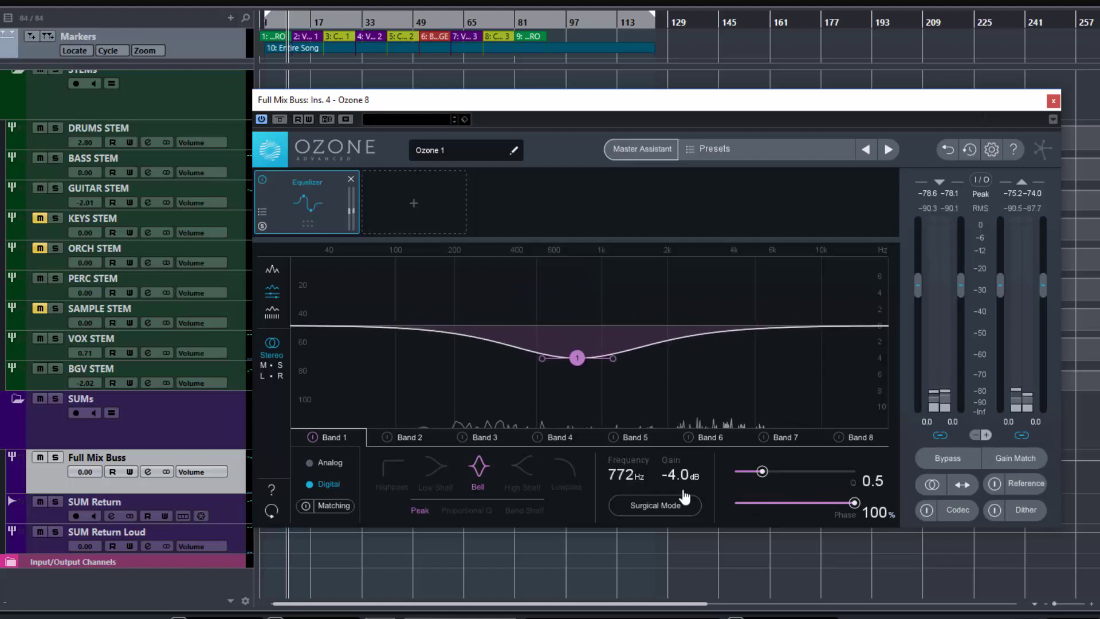
left_click_drag(855, 502, 732, 506)
left_click_drag(810, 504, 675, 504)
mouse_move(579, 365)
left_mouse_down()
mouse_move(570, 284)
mouse_move(572, 368)
left_mouse_up()
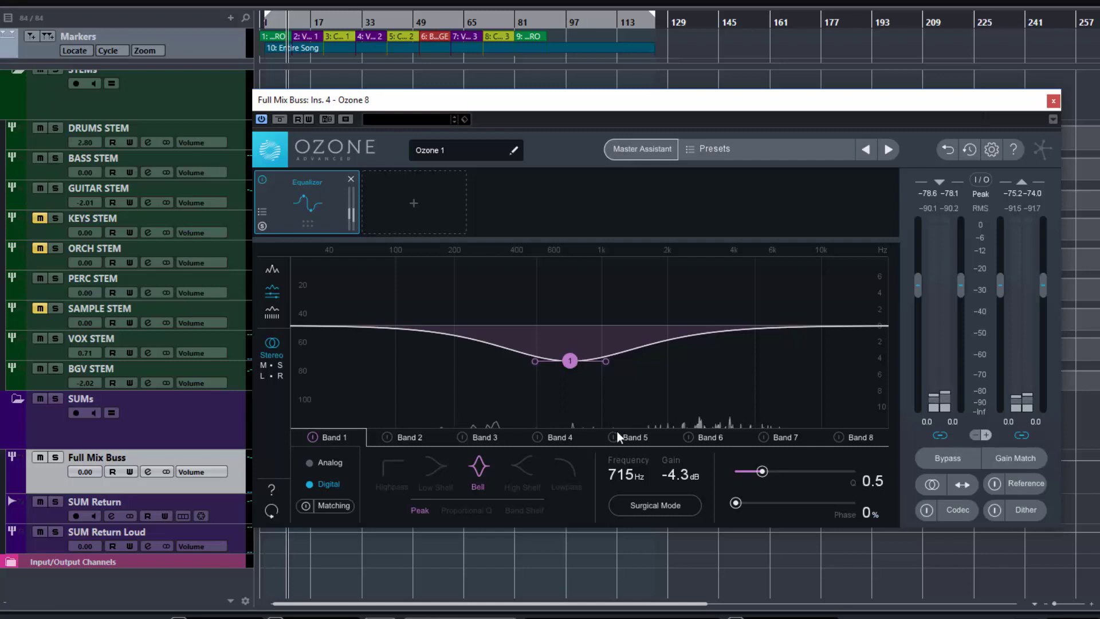
- Boost Band 1's bell to about 8.1 dB at 777 Hz, comparing it with and without Surgical Mode, and leave Surgical Mode enabled
left_click(648, 504)
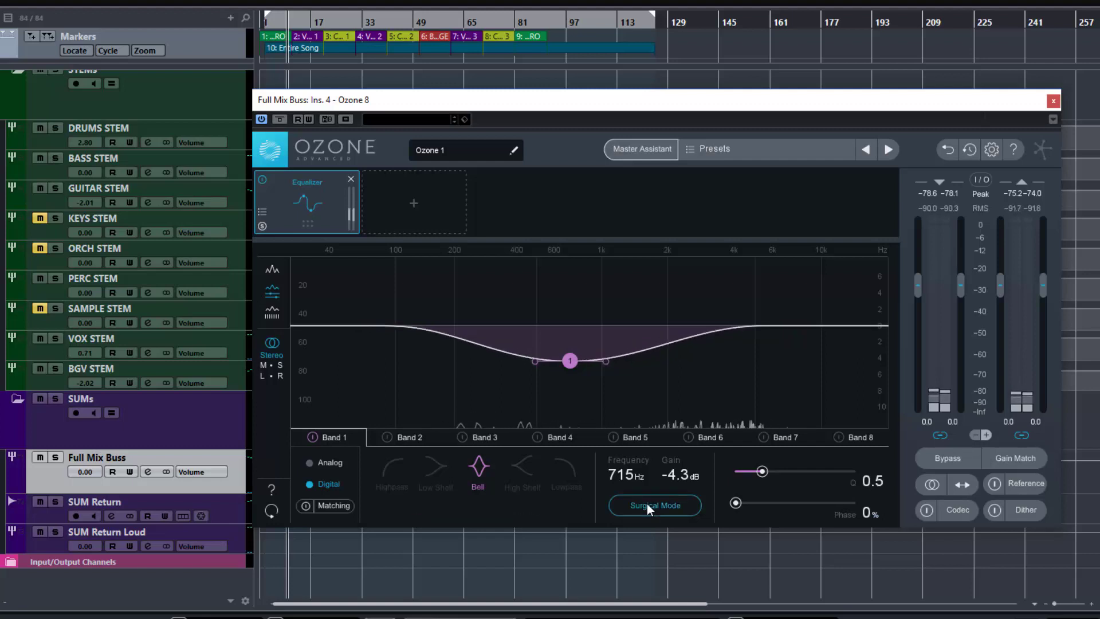
left_click(647, 504)
left_click_drag(569, 360, 574, 259)
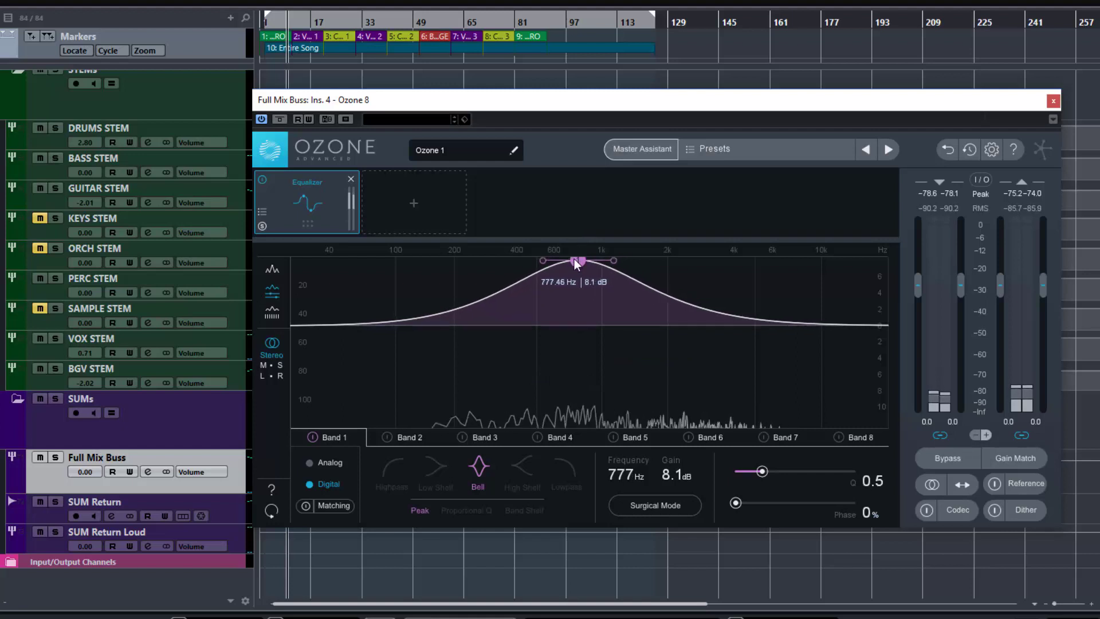
left_click(665, 507)
left_click(666, 507)
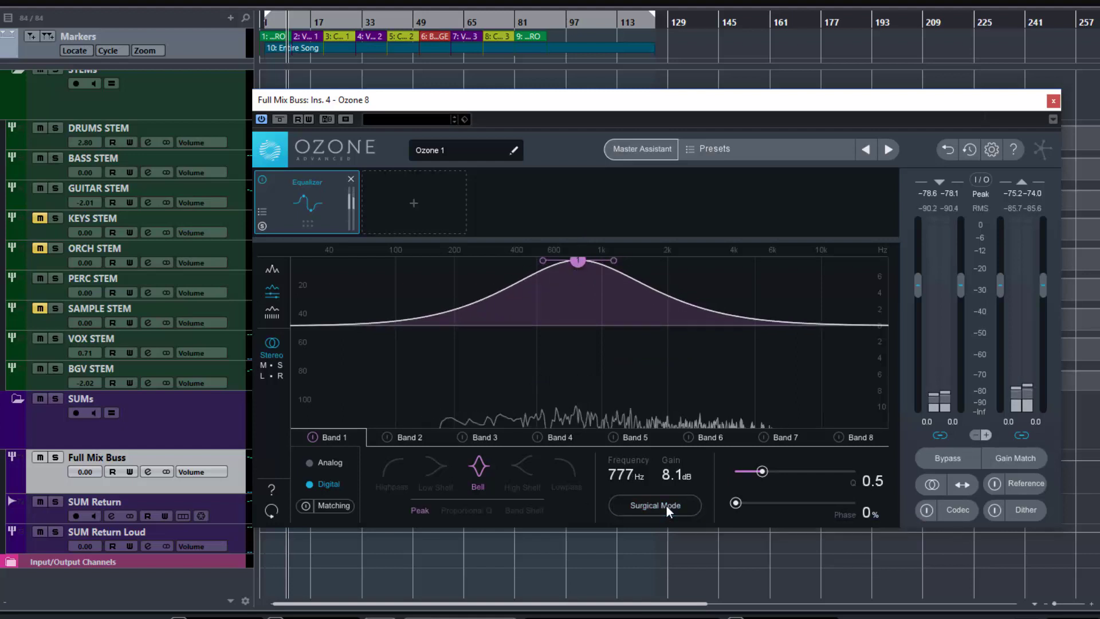
left_click(666, 507)
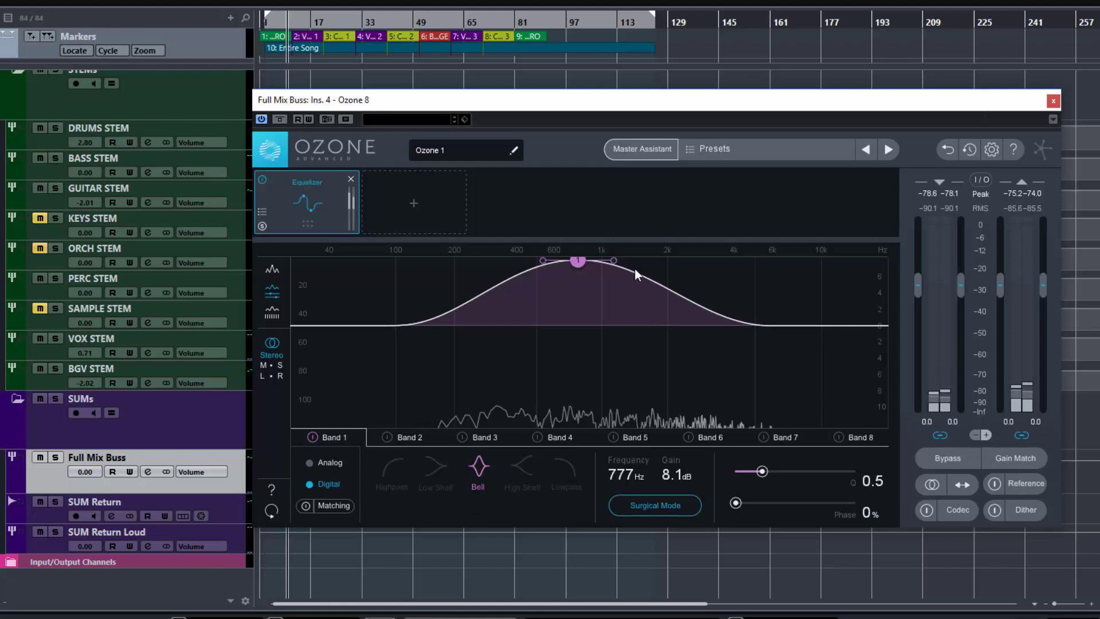
- Narrow Band 1's bell to a Q of about 2.6 and compare the curve with Surgical Mode off and on
left_click_drag(616, 262, 609, 263)
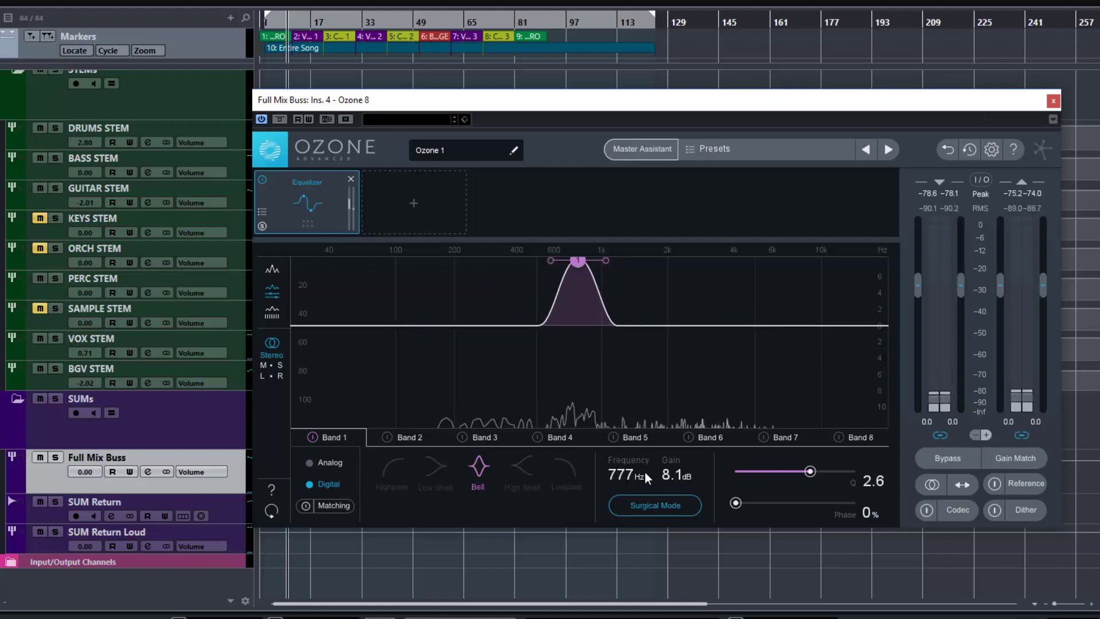
left_click(650, 507)
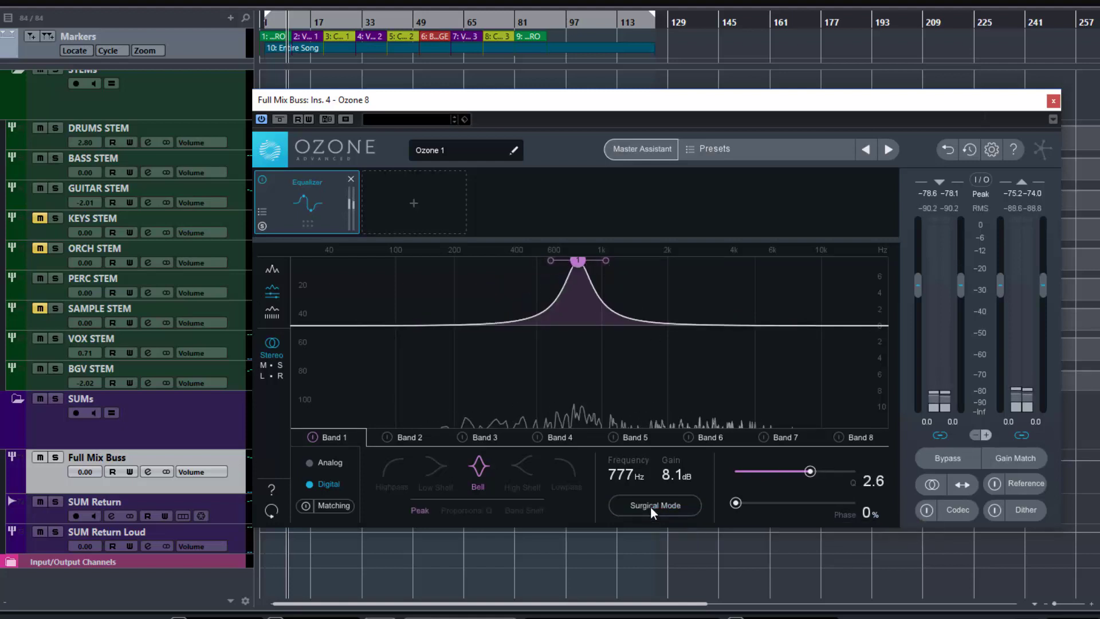
left_click(651, 507)
left_click(651, 507)
left_click(651, 507)
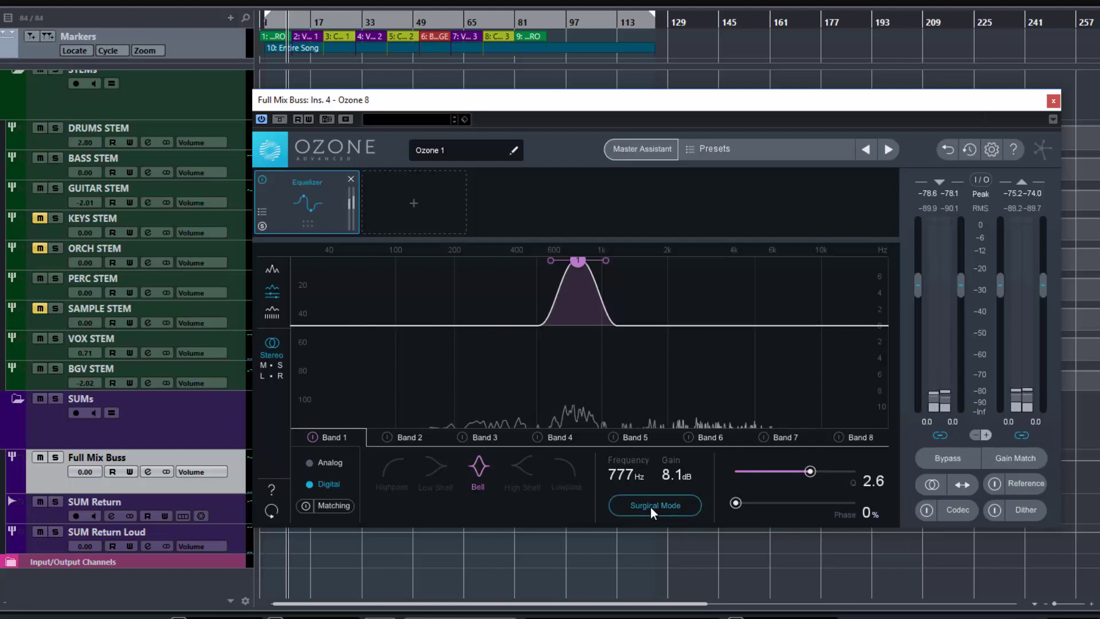
- Change Band 1 to a Highpass at about 371 Hz and compare its slope with Surgical Mode on and off
left_click(387, 479)
left_click_drag(578, 325, 509, 325)
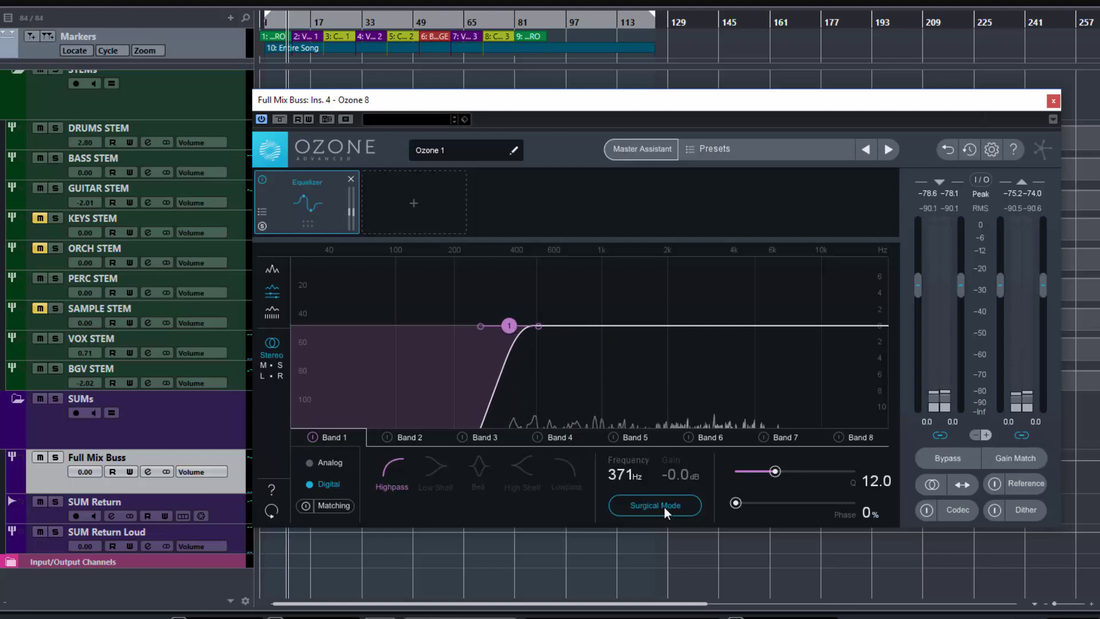
left_click(665, 506)
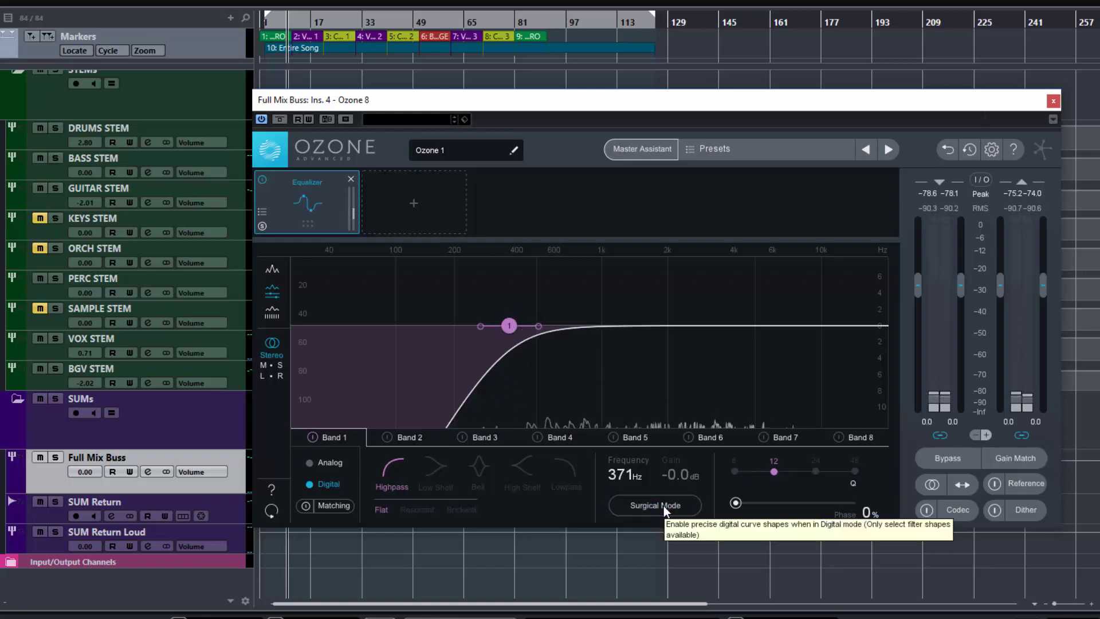
left_click(662, 508)
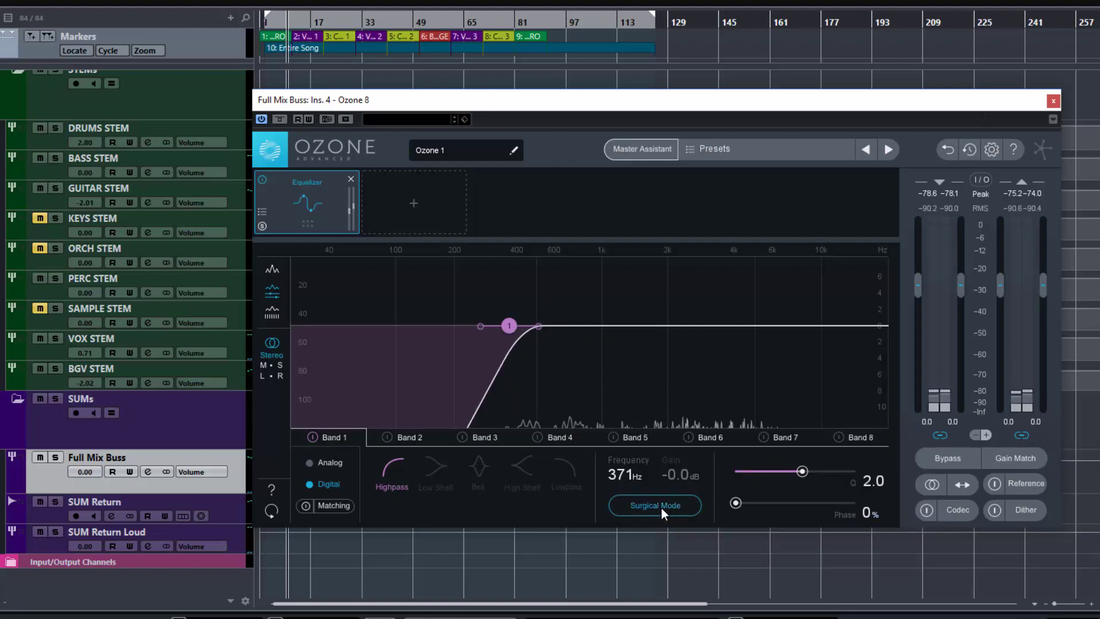
left_click(661, 508)
left_click(661, 507)
left_click(661, 508)
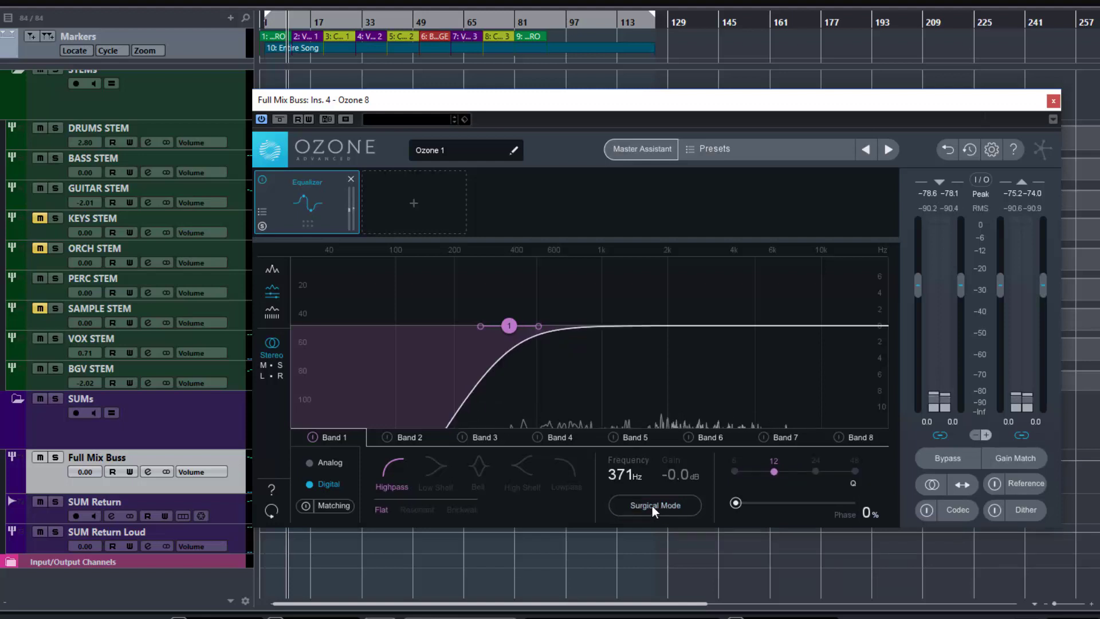
- Steepen the Highpass in Surgical Mode to a Q of about 3.8, and return to the regular Flat filter
left_click(653, 506)
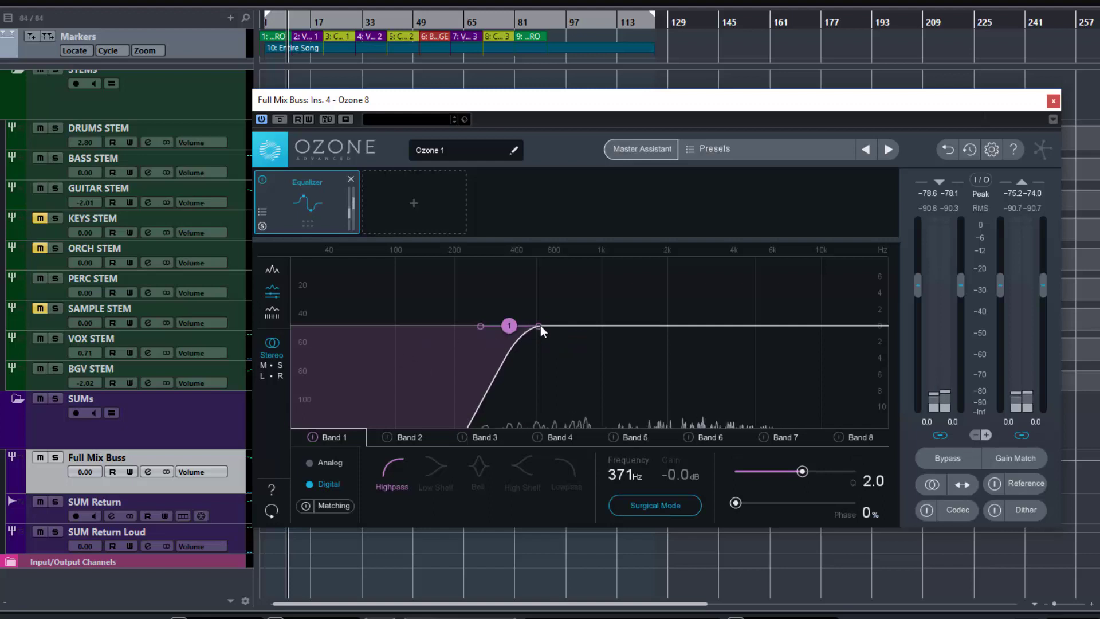
left_click_drag(541, 326, 537, 328)
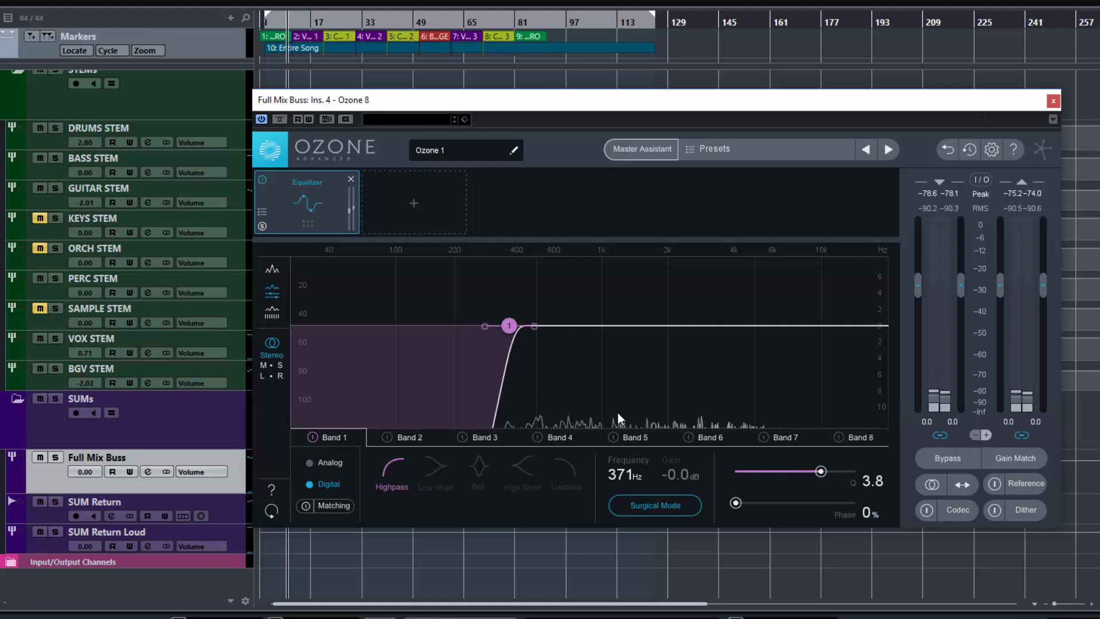
left_click(652, 511)
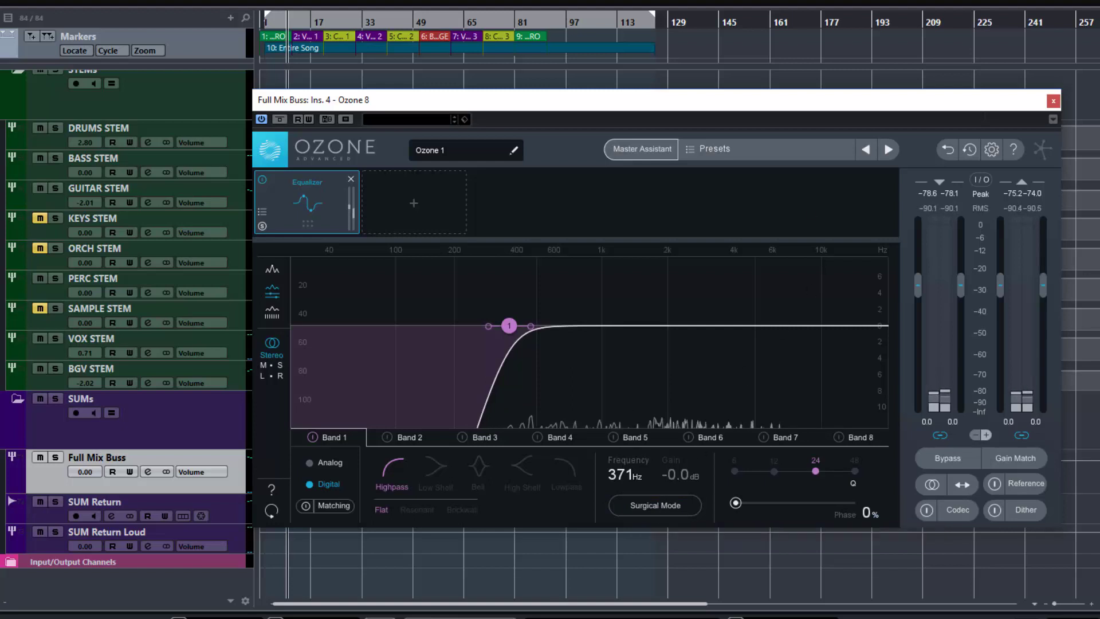
- Disable Band 1, return the equalizer to Analog mode, and widen the range of the graph's gain scale
left_click_drag(590, 100, 596, 121)
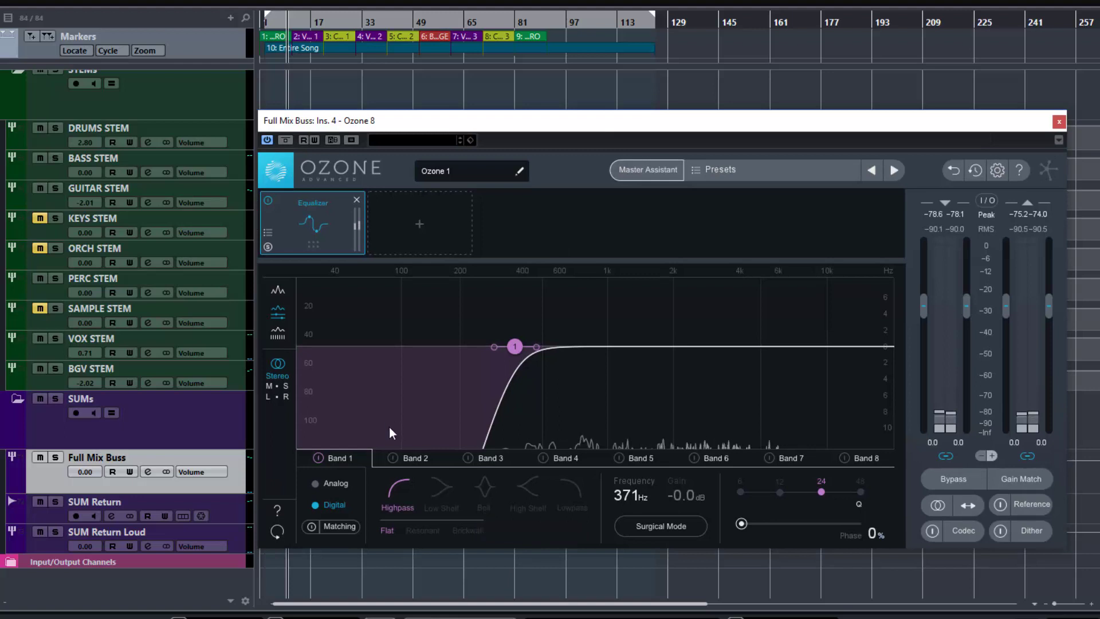
left_click(318, 458)
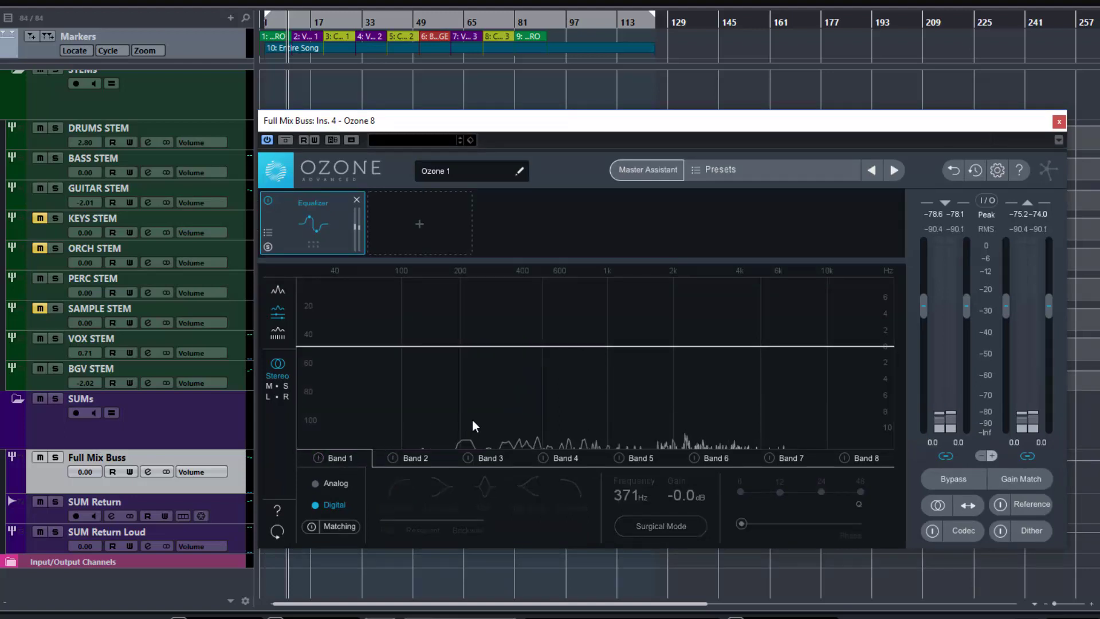
left_click(336, 484)
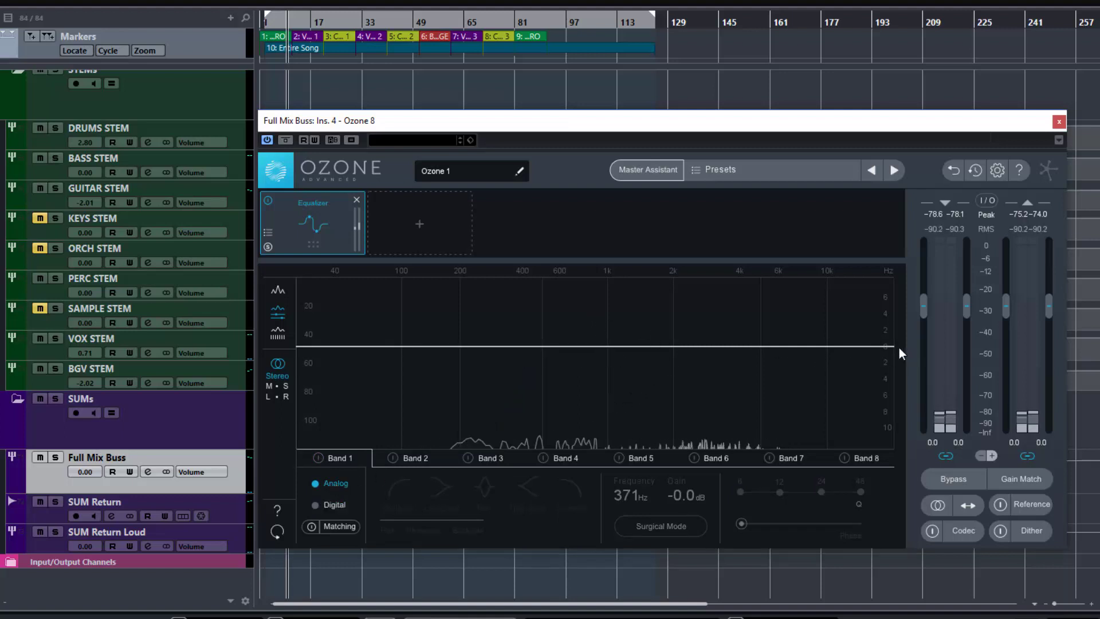
mouse_move(889, 355)
left_mouse_down()
mouse_move(891, 392)
mouse_move(891, 377)
left_mouse_up()
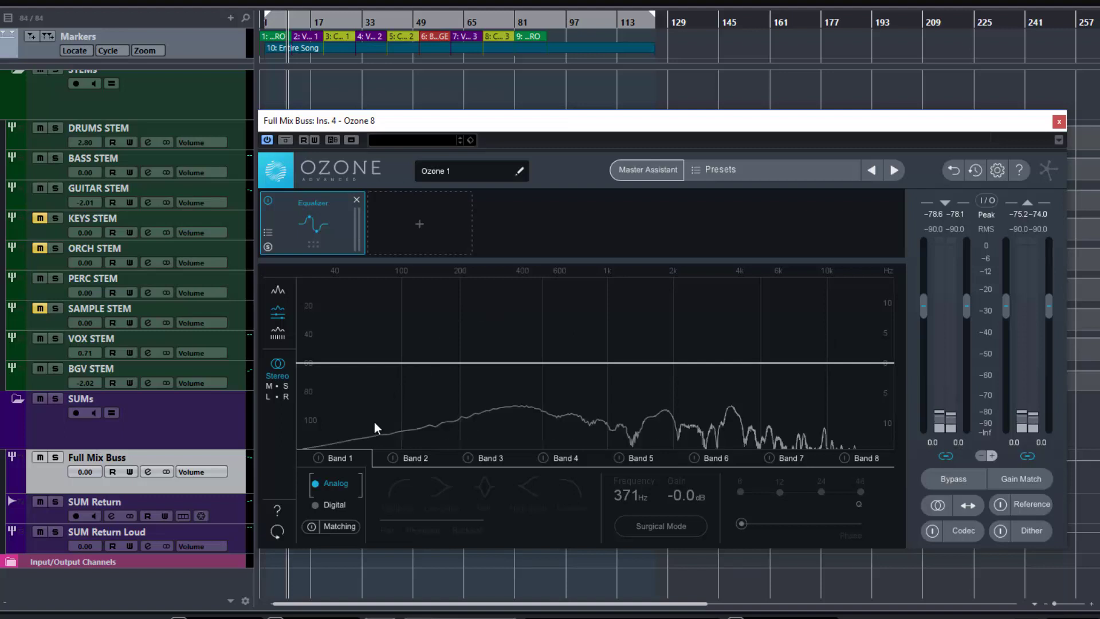
- Re-enable Band 1's Highpass at about 129 Hz and make it Resonant with a Q of about 2.1
left_click(318, 457)
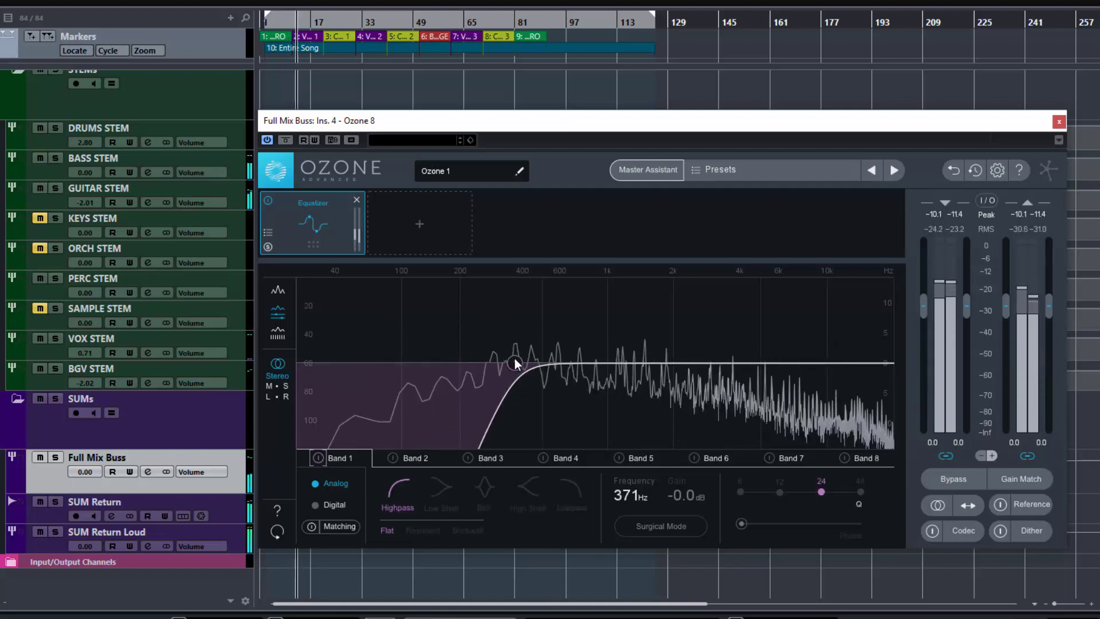
left_click_drag(515, 361, 421, 352)
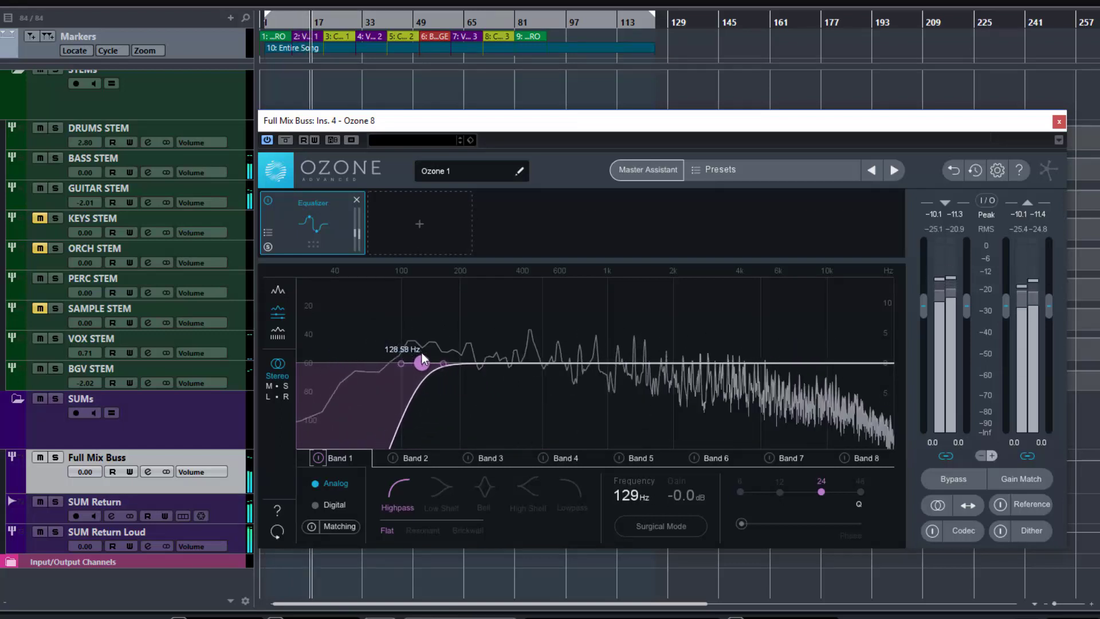
left_click(430, 528)
left_click_drag(457, 359, 451, 361)
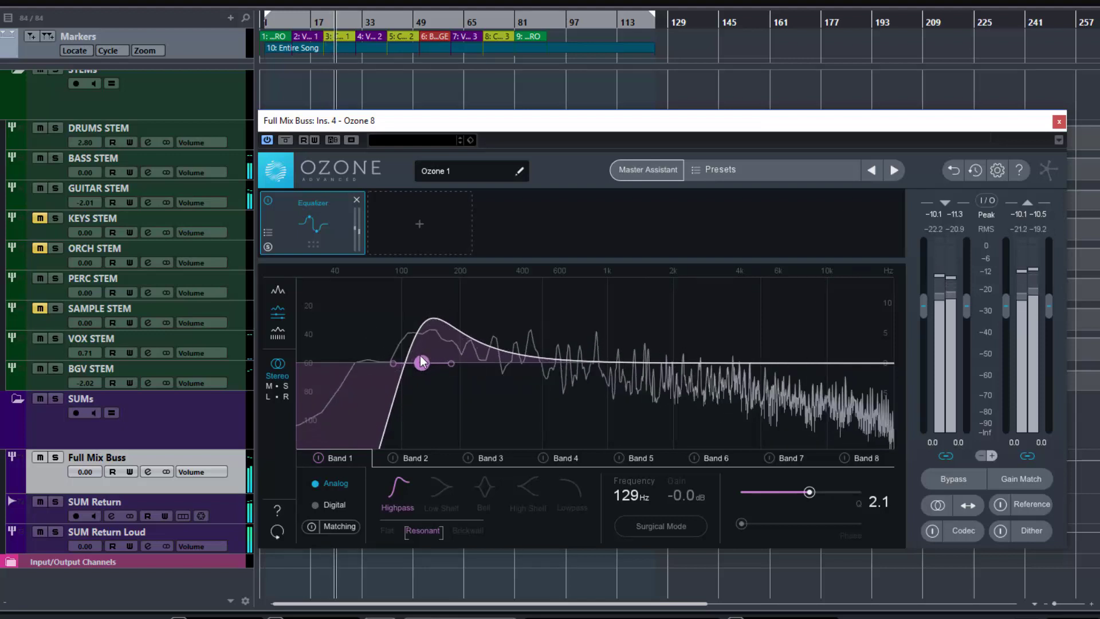
- Lower Band 1's Resonant Highpass to about 74.4 Hz, and disable the band to audition the mix without it
left_click_drag(395, 363, 395, 362)
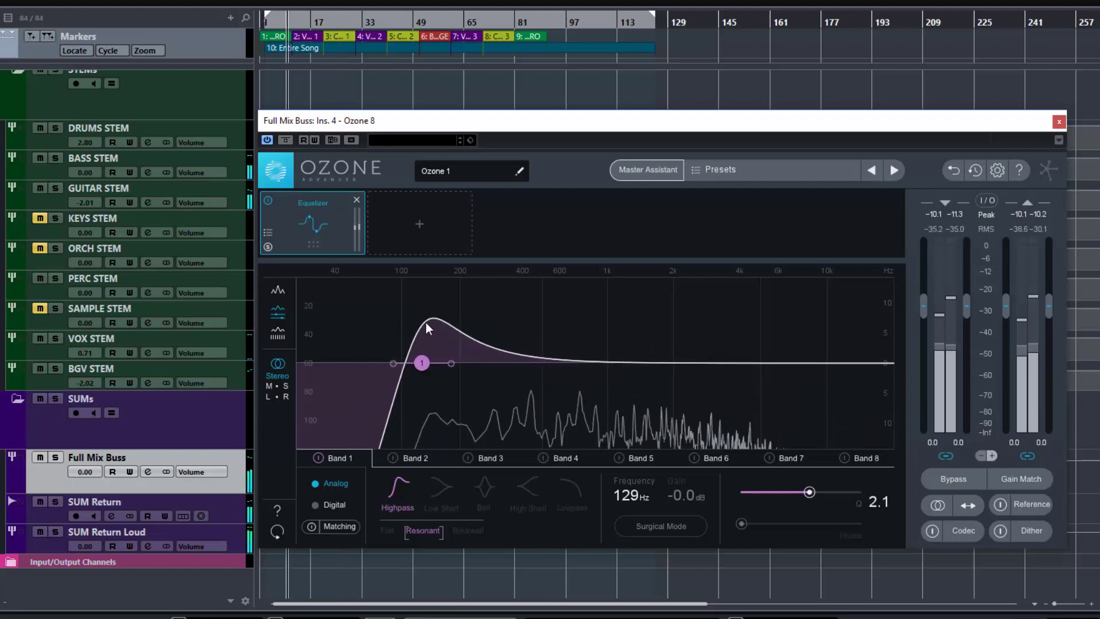
left_click_drag(421, 362, 379, 362)
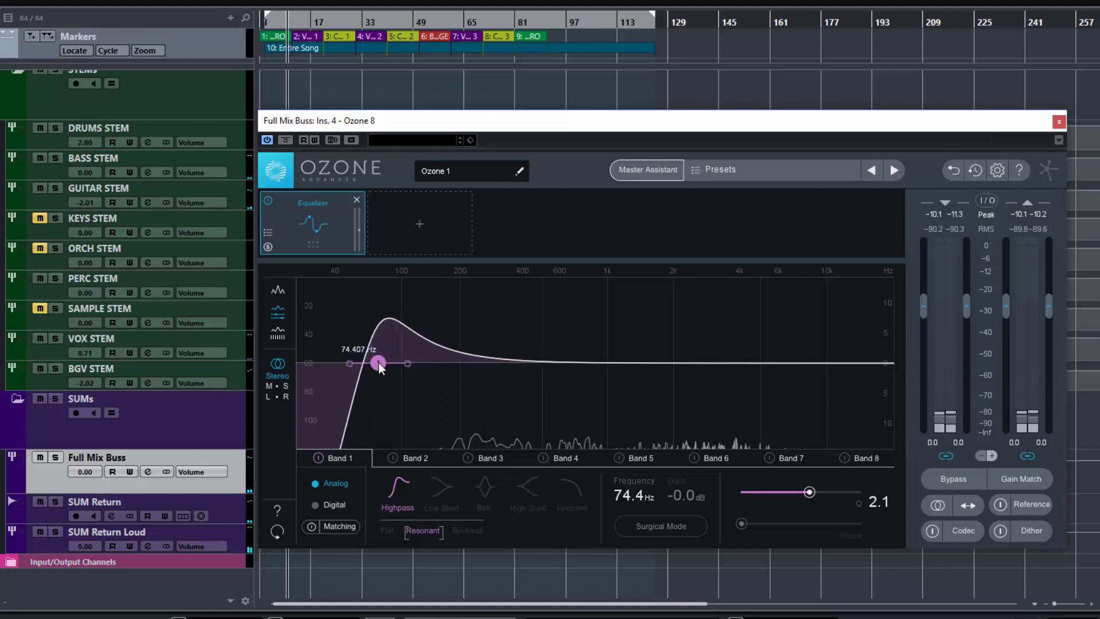
left_click(317, 458)
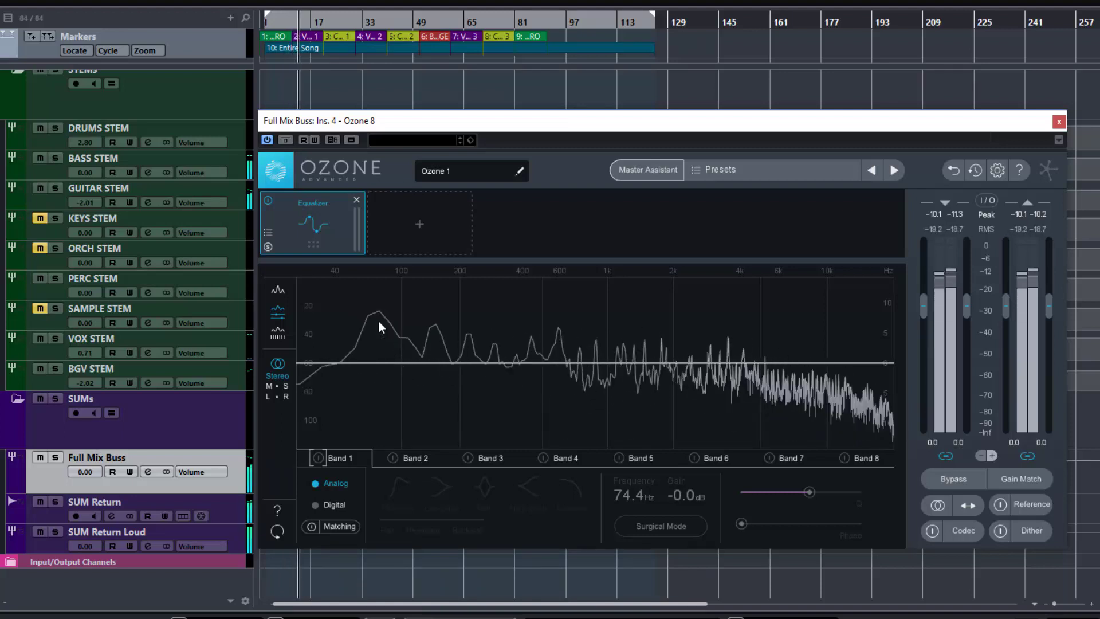
key("space")
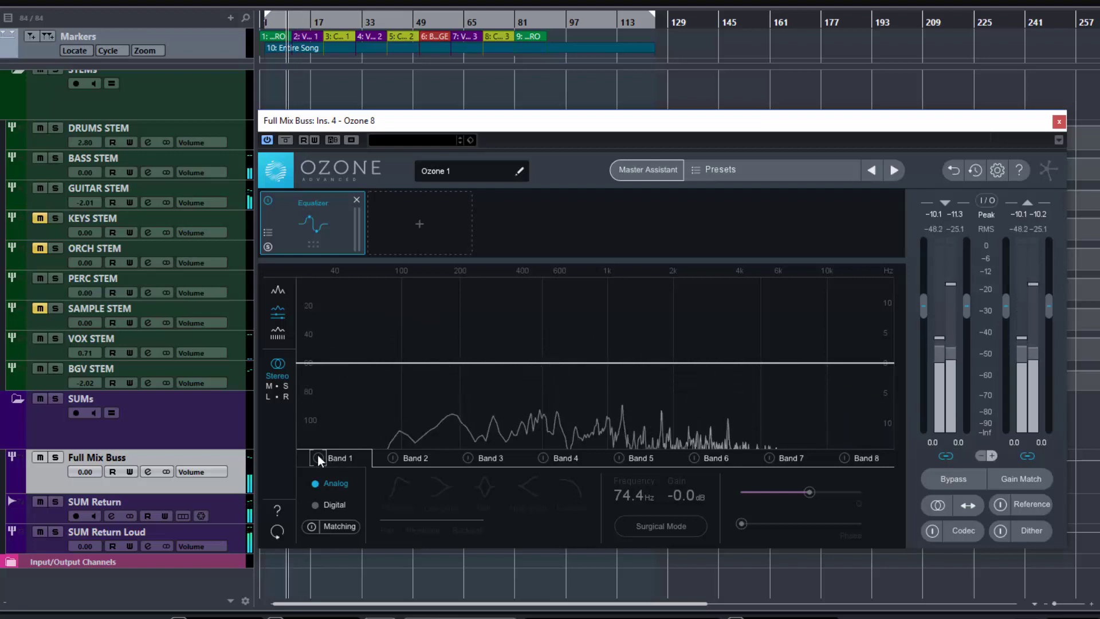
- Re-enable Band 1 and audition its Resonant Highpass at about 65.7 Hz with the Q reduced to about 1.4
left_click(318, 457)
left_click_drag(376, 360, 369, 362)
key("space")
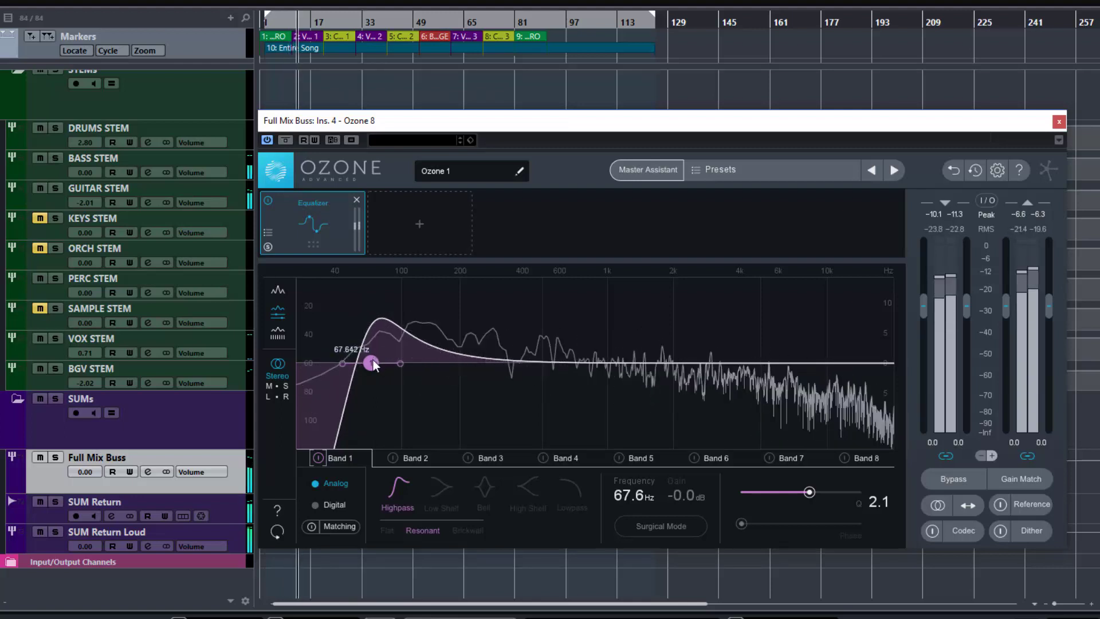
mouse_move(373, 360)
left_mouse_down()
mouse_move(404, 360)
mouse_move(372, 362)
left_mouse_up()
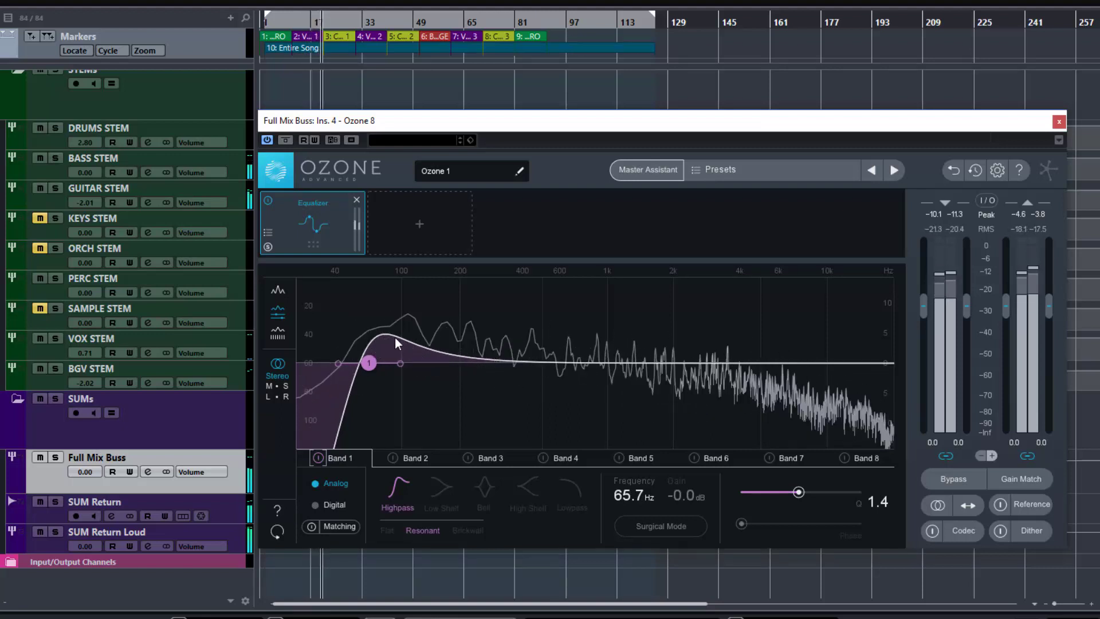
key("space")
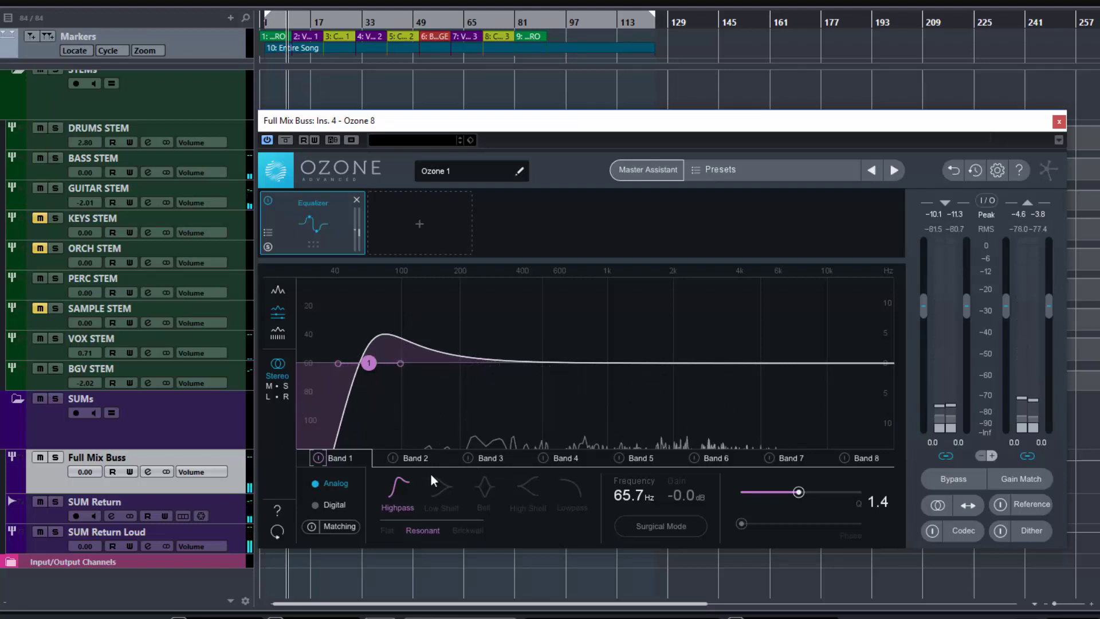
- Audition the Highpass as a Brickwall at about 117 Hz, and return it to the Flat shape at about 74.4 Hz
key("space")
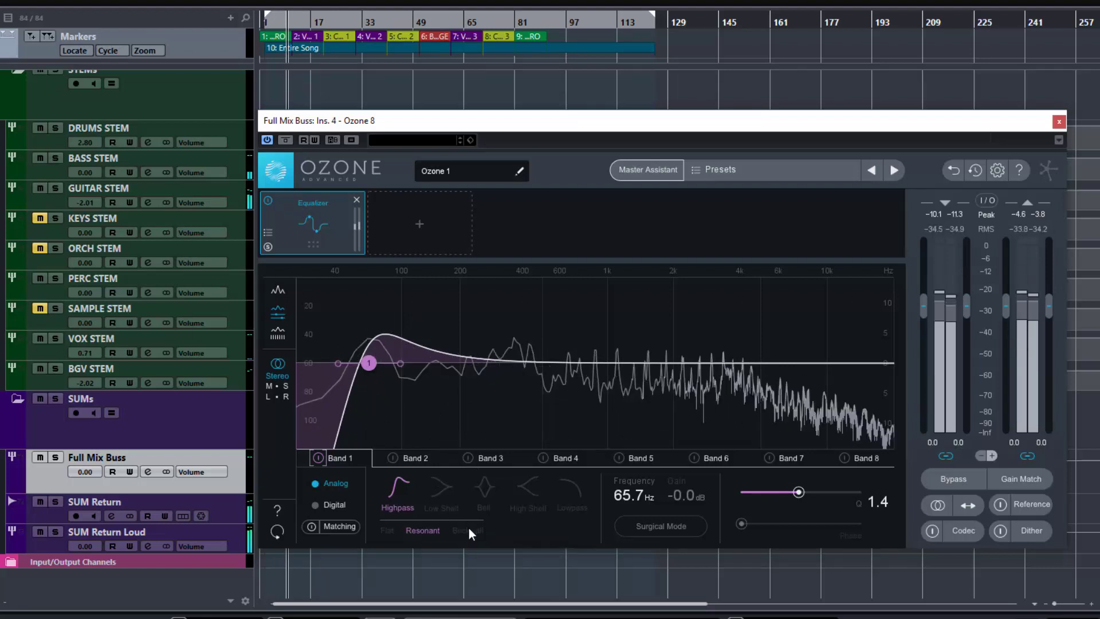
left_click(469, 530)
left_click_drag(371, 360, 417, 360)
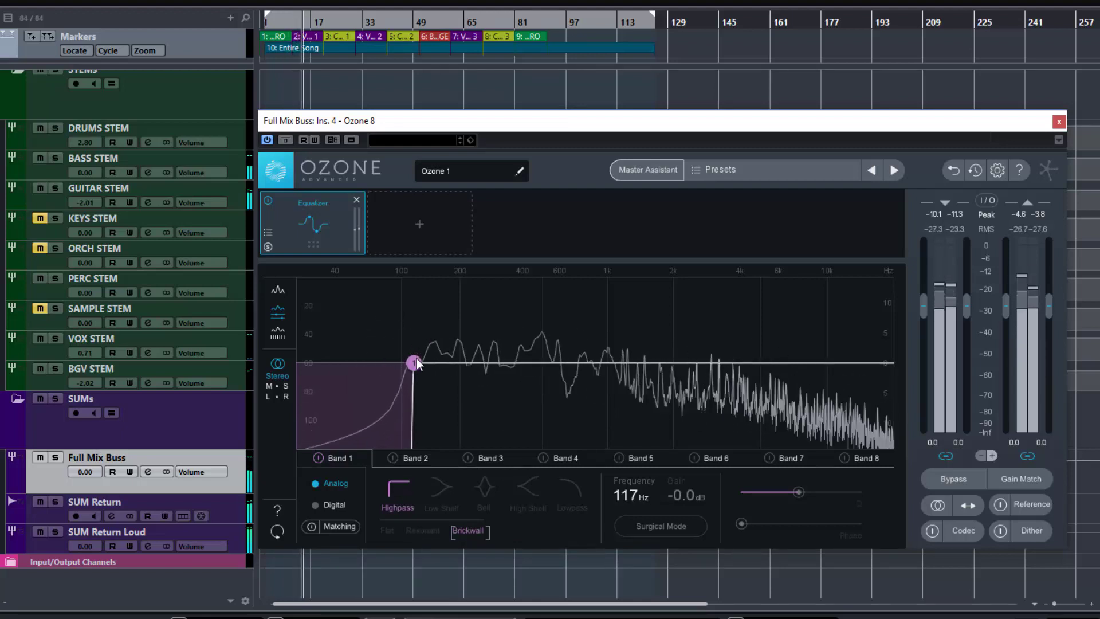
key("space")
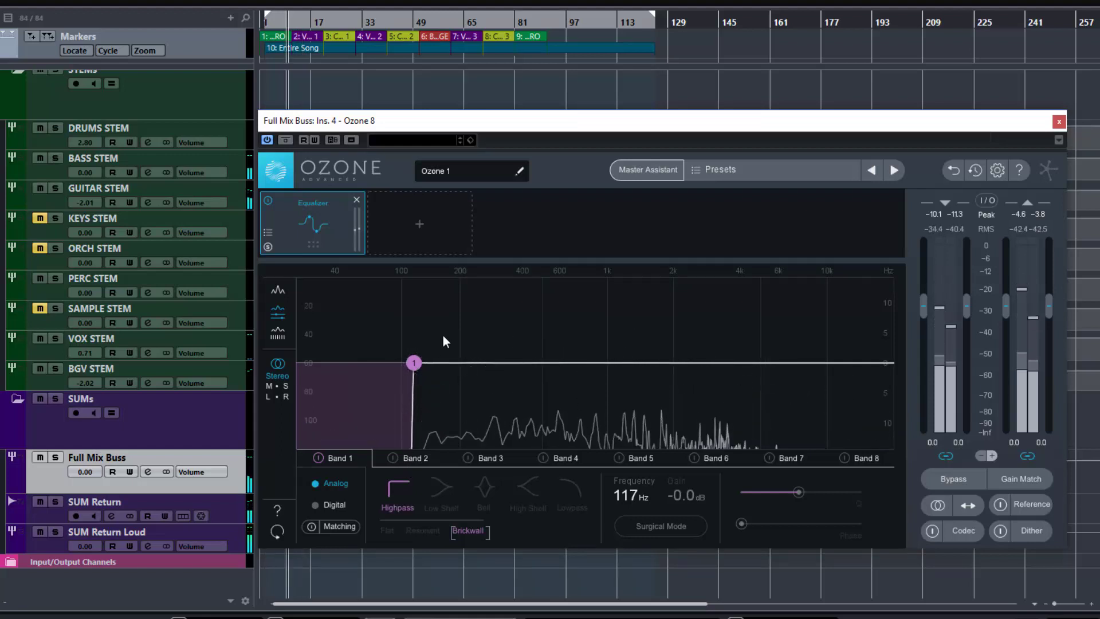
left_click_drag(414, 362, 378, 367)
left_click(387, 530)
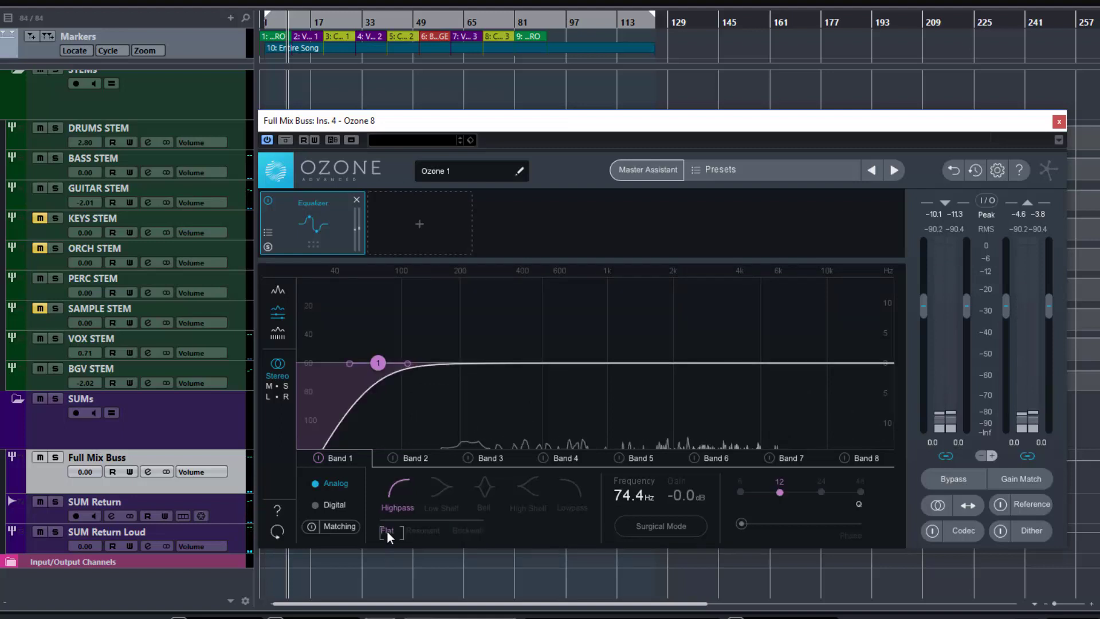
- Change Band 1 to an Analog Low Shelf with a slope of 24, cutting about 2.3 dB at about 404 Hz
left_click(442, 501)
left_click_drag(379, 363, 520, 349)
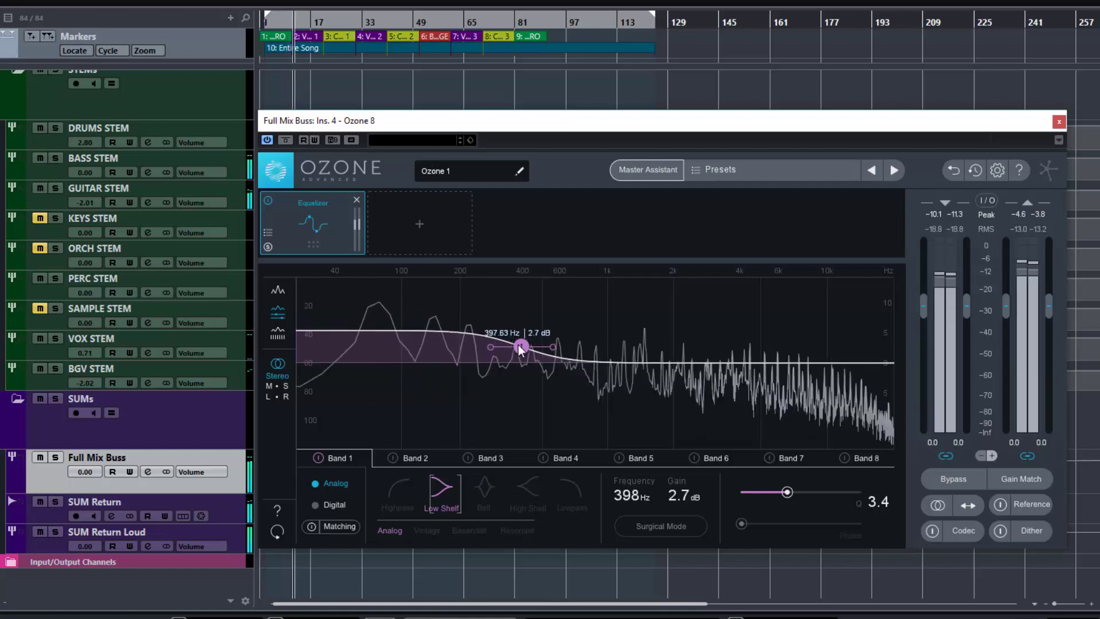
scroll(549, 346, "up", 10)
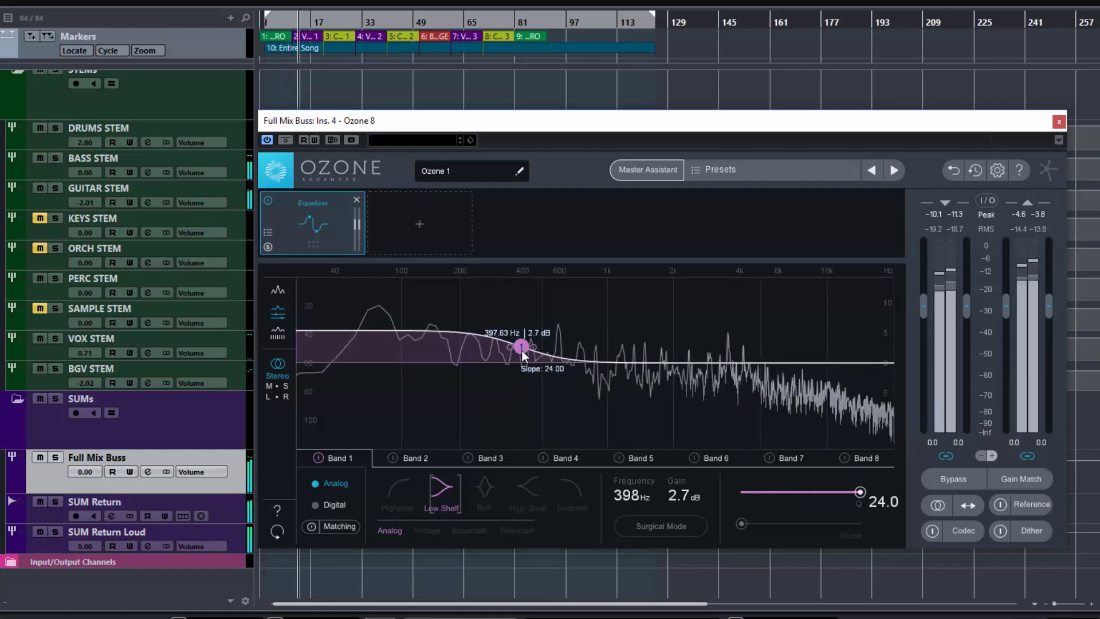
left_click_drag(521, 349, 522, 375)
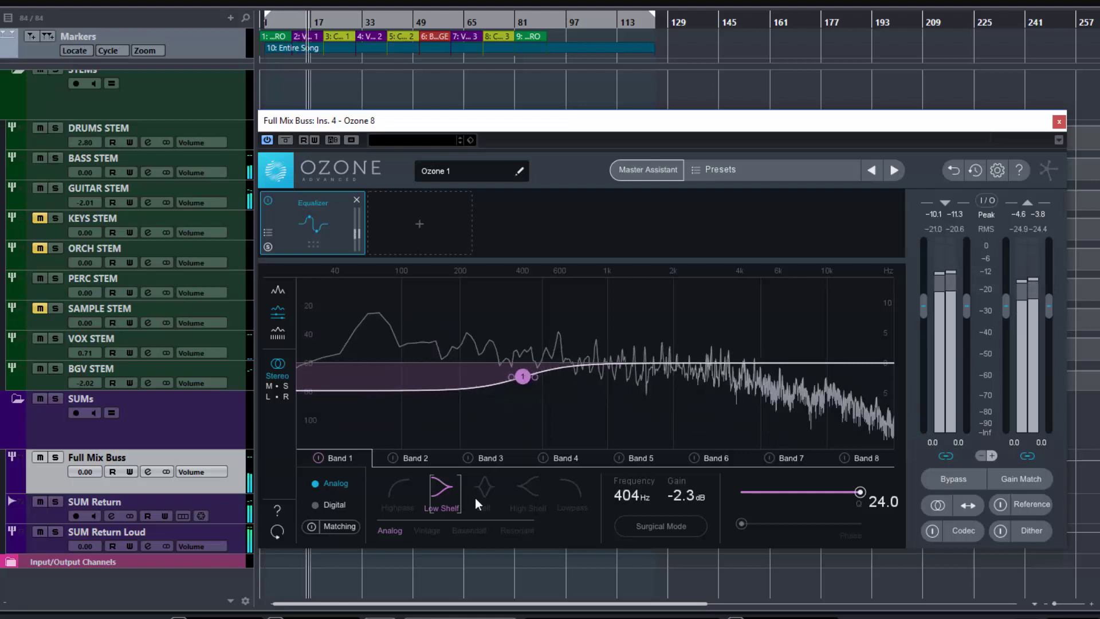
- Try the Vintage Low Shelf at about 388 Hz with a 5.2 dB boost and a Q of about 0.4, and switch it to Baxandall
left_click(427, 528)
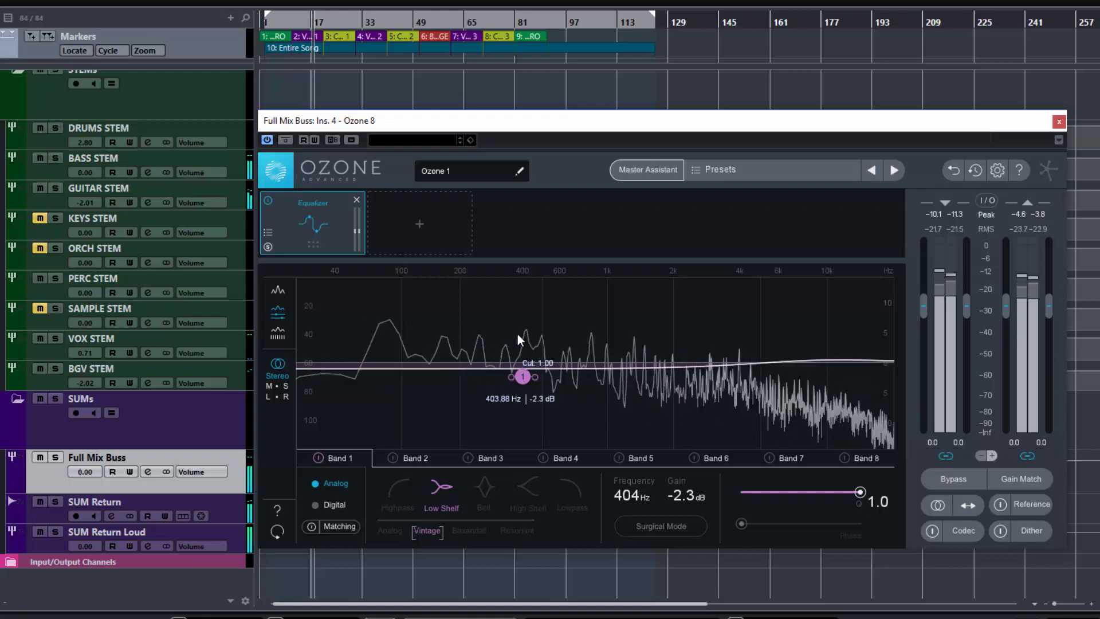
left_click_drag(522, 376, 542, 330)
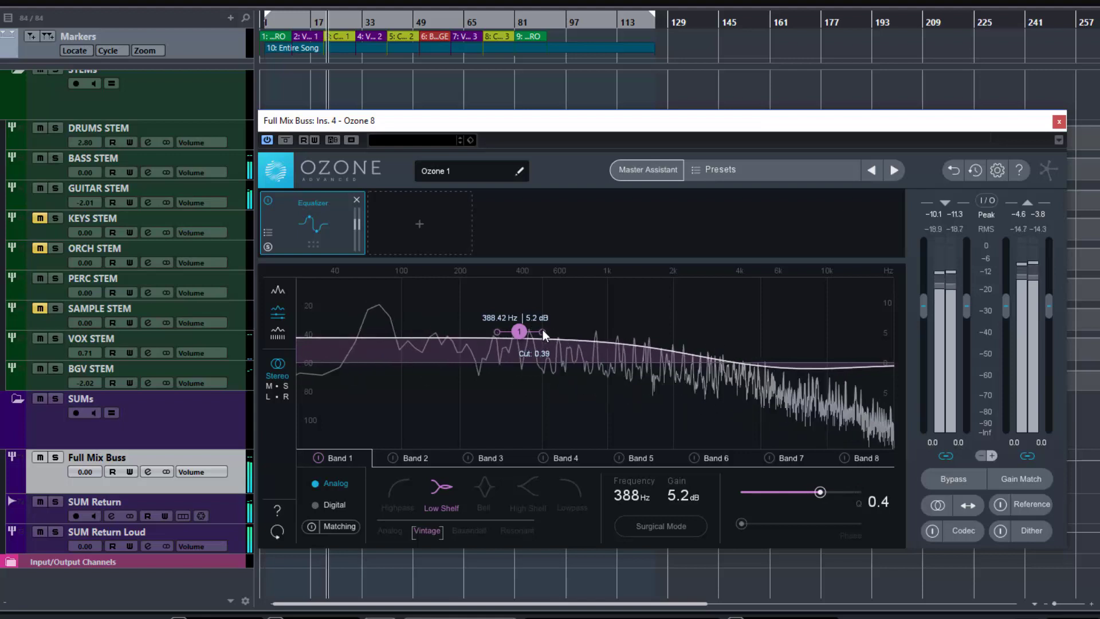
left_click(470, 530)
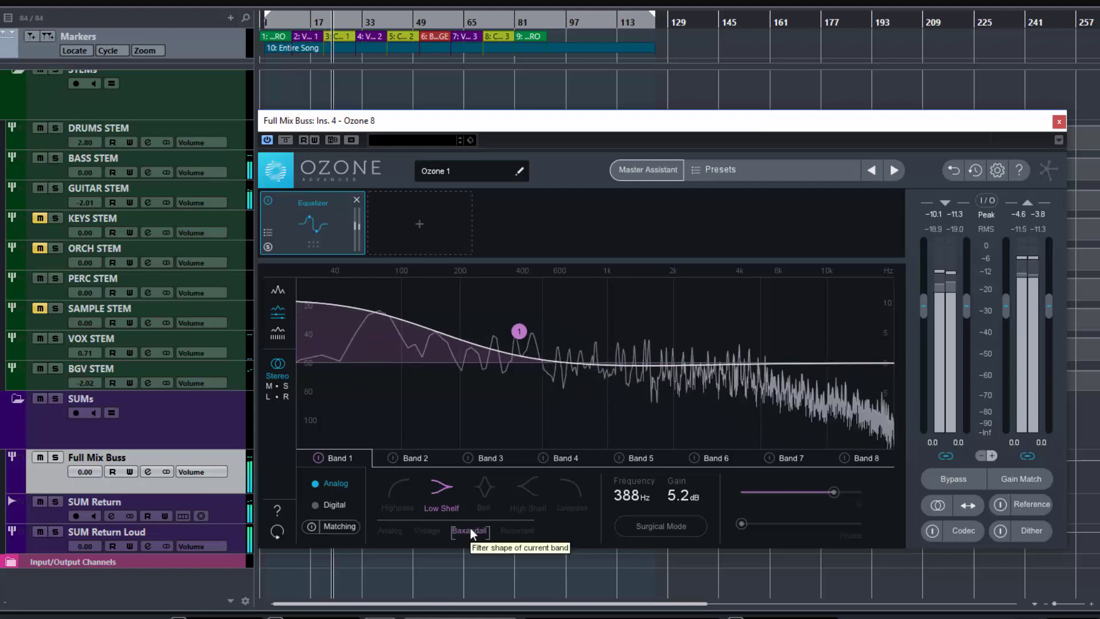
- Make the Low Shelf Resonant and audition it at about 108 Hz with a 1.1 dB boost and a Q of about 1.7
left_click(516, 532)
left_click_drag(542, 331, 413, 349)
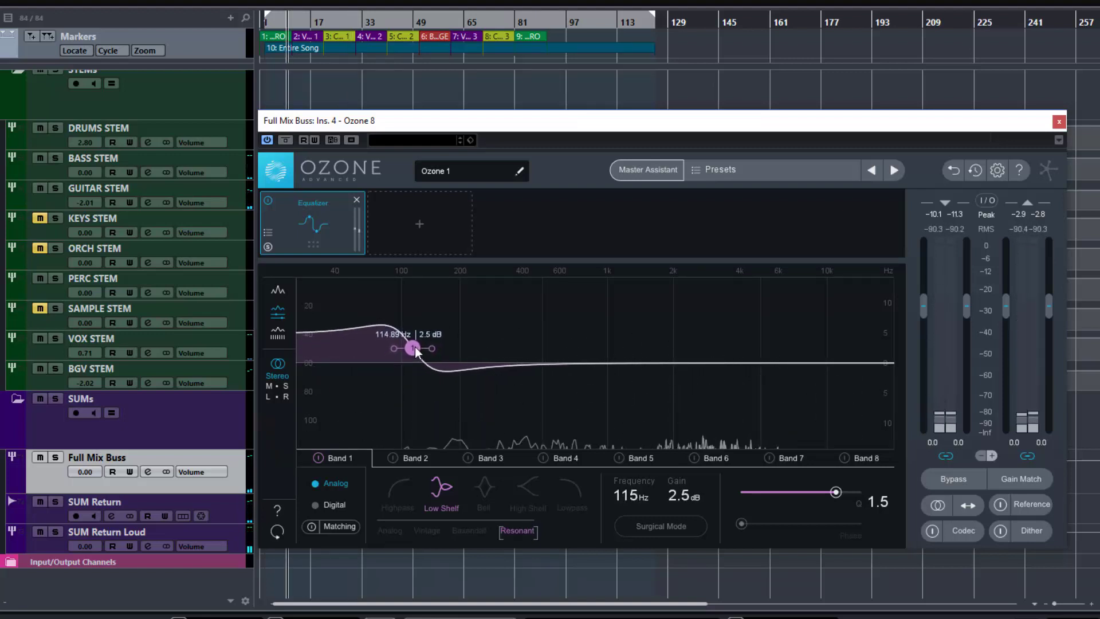
left_click_drag(432, 348, 431, 348)
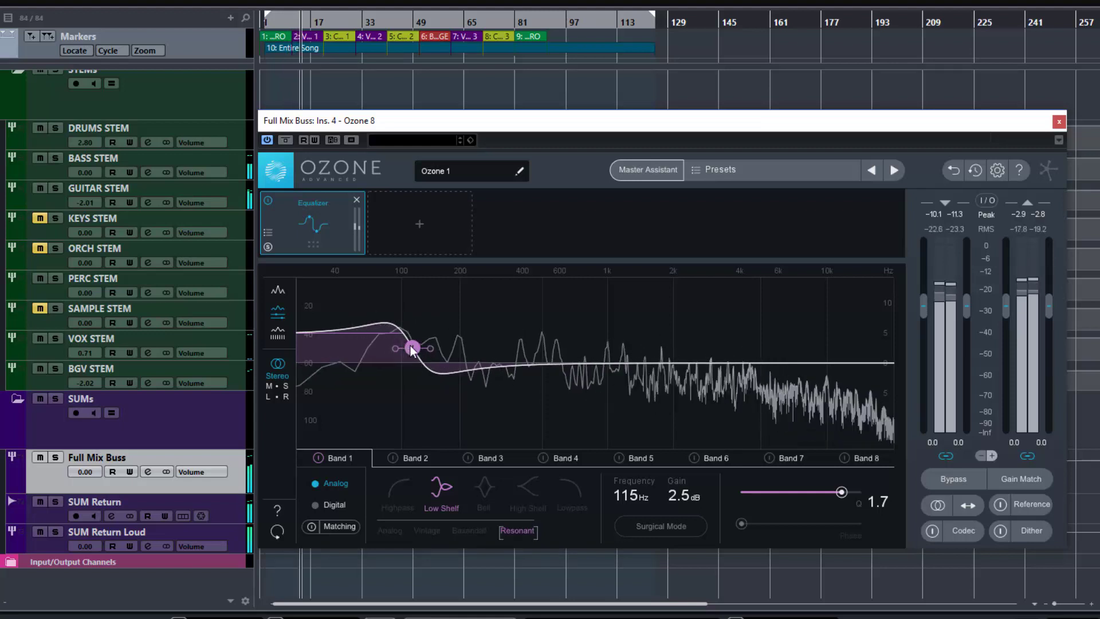
left_click_drag(404, 343, 409, 353)
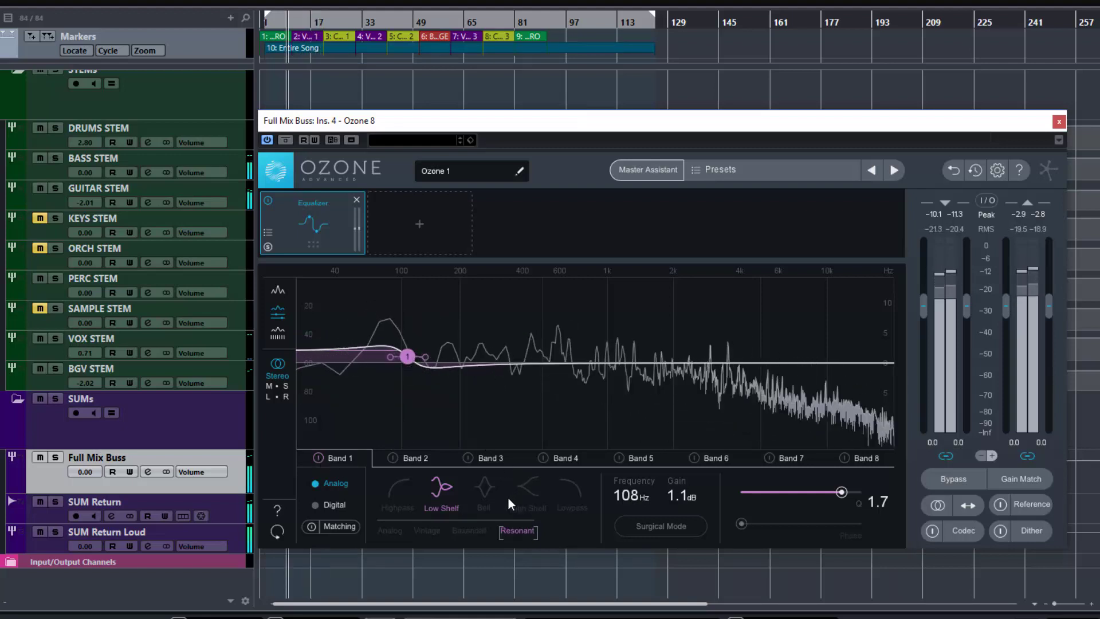
key("space")
- Change Band 1 to a Peak Bell cutting about 10.6 dB at about 795 Hz, and play the mix
left_click(485, 487)
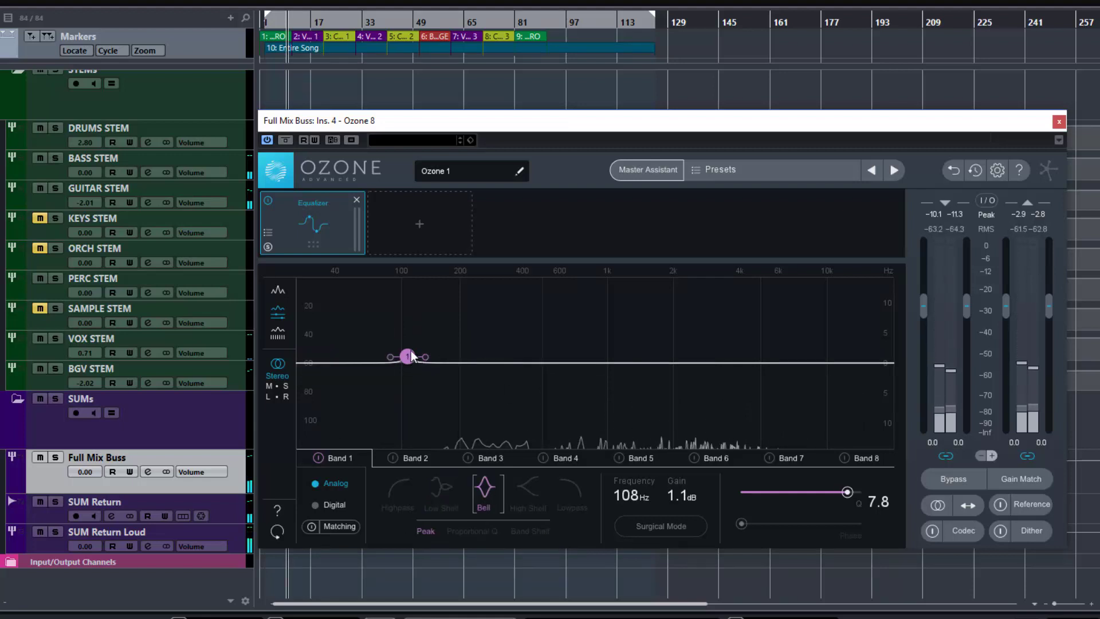
left_click_drag(409, 355, 613, 427)
key("space")
- Try the Bell's Proportional Q shape, reset its gain to 0 dB at about 820 Hz, and select the Band Shelf shape
left_click(486, 531)
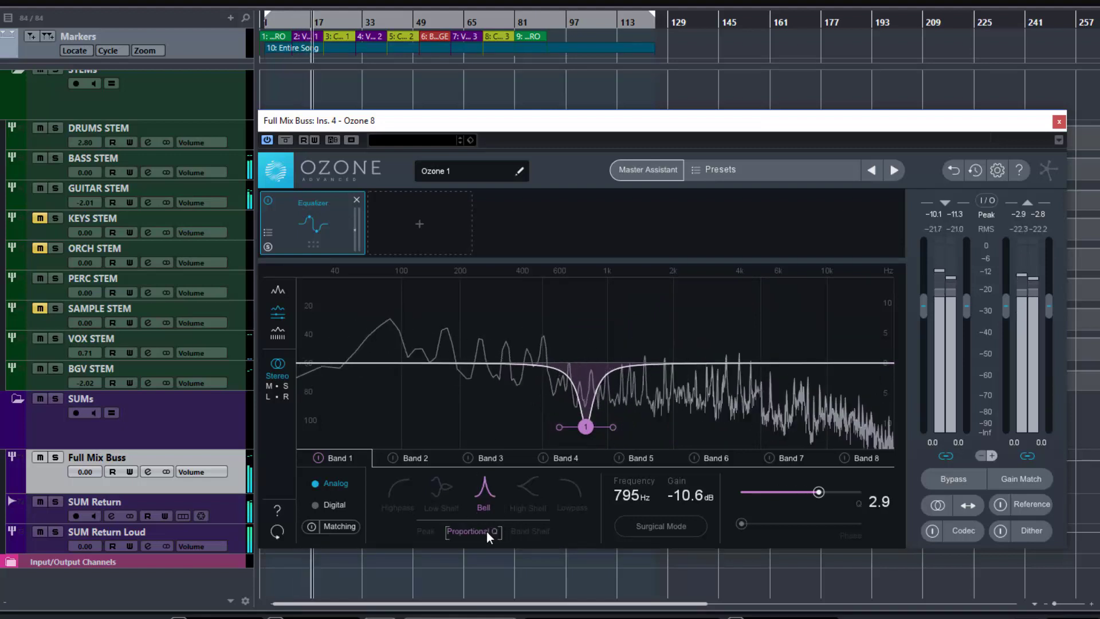
left_click_drag(585, 426, 588, 364)
left_click(531, 532)
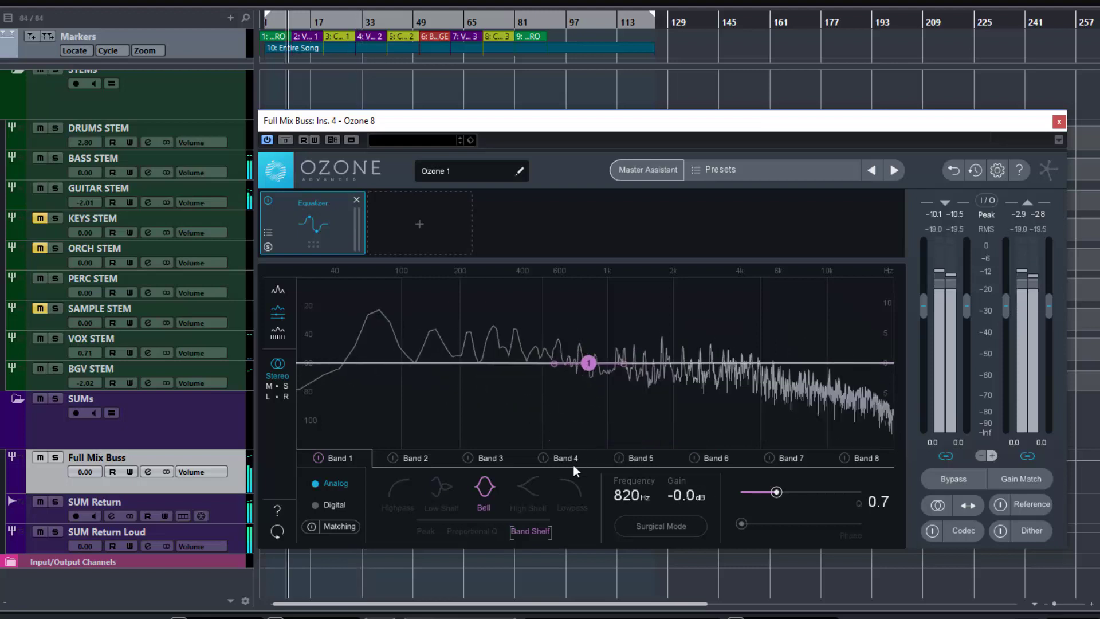
- Change Band 1 to an Analog High Shelf boosting about 3.7 dB at about 1.18 kHz with a Q of about 12.3, and play the mix
left_click(526, 492)
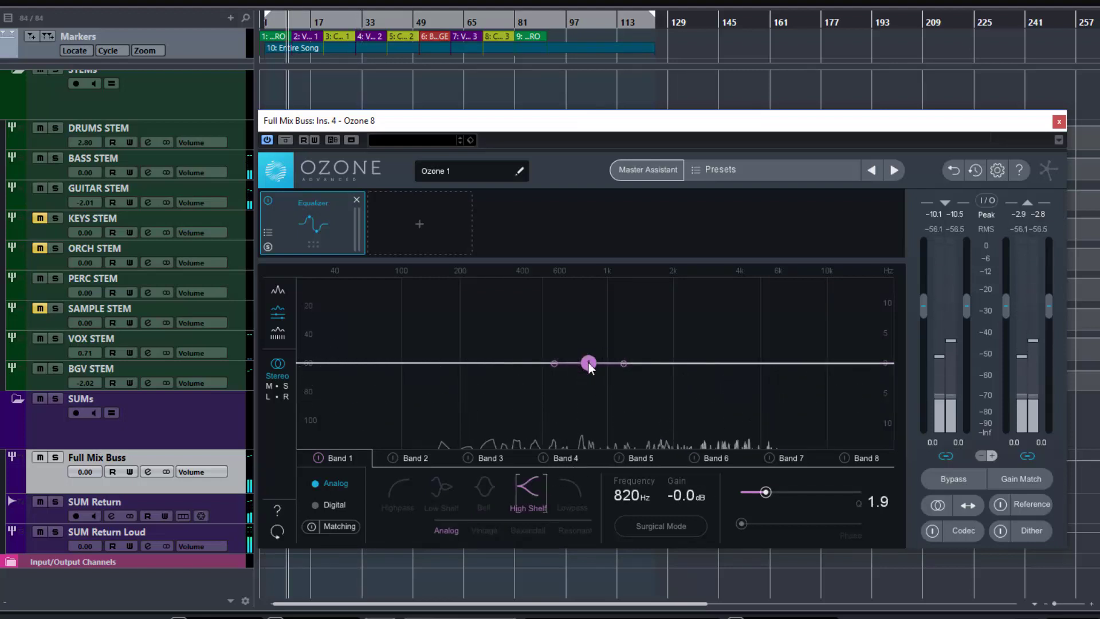
left_click_drag(589, 363, 643, 340)
key("space")
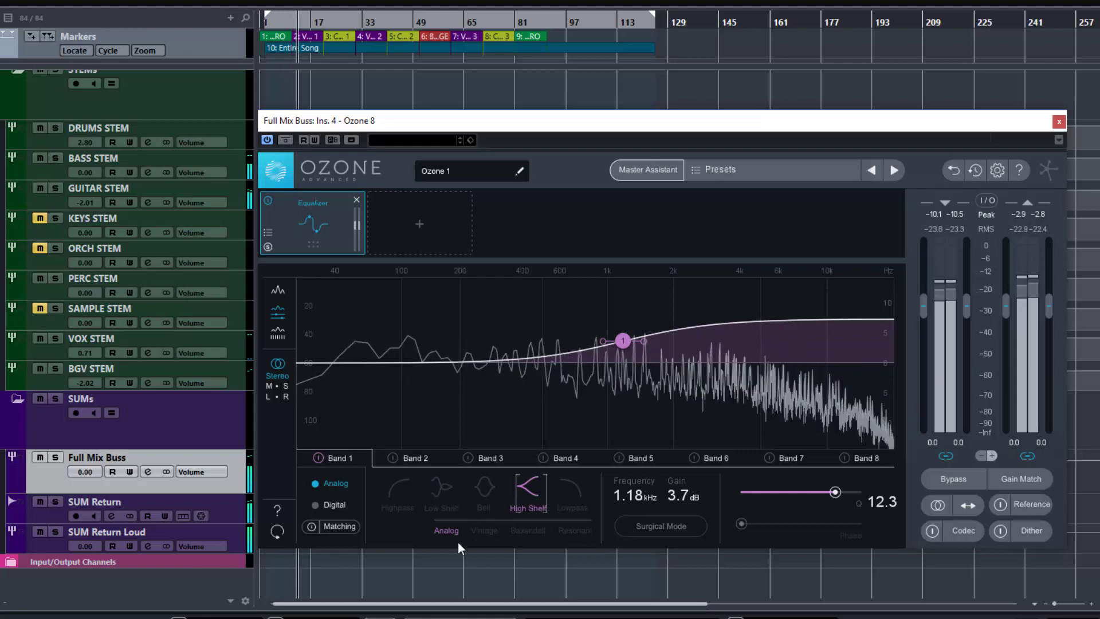
- Try the High Shelf's Vintage and Baxandall shapes, and make it Resonant at about 1.78 kHz, 2.0 dB and a Q of about 1.7
left_click(485, 530)
left_click(527, 530)
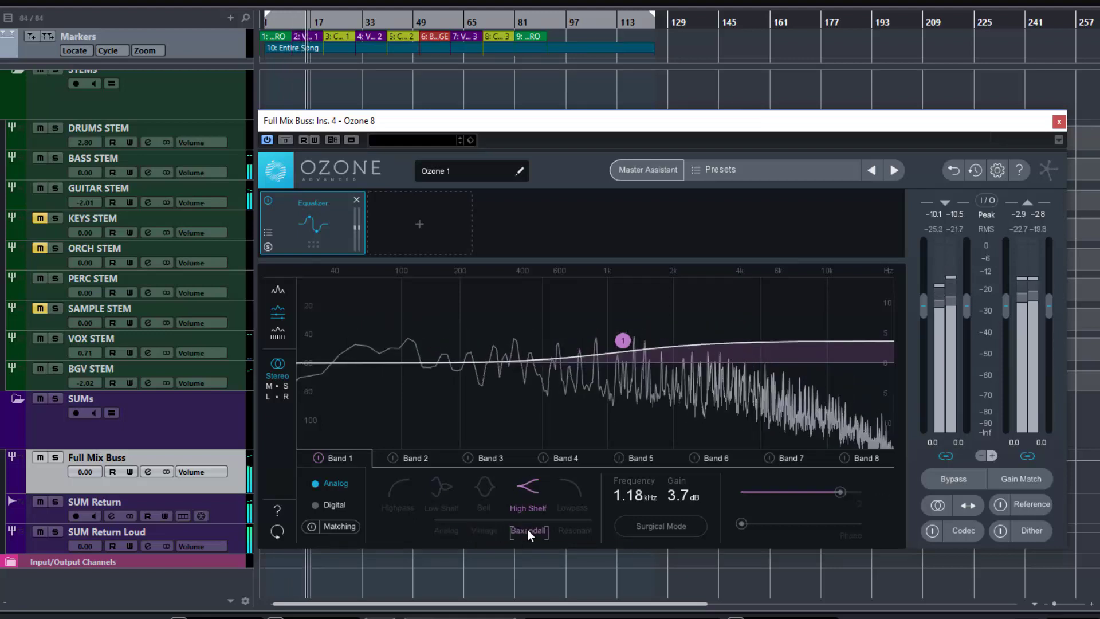
left_click(570, 530)
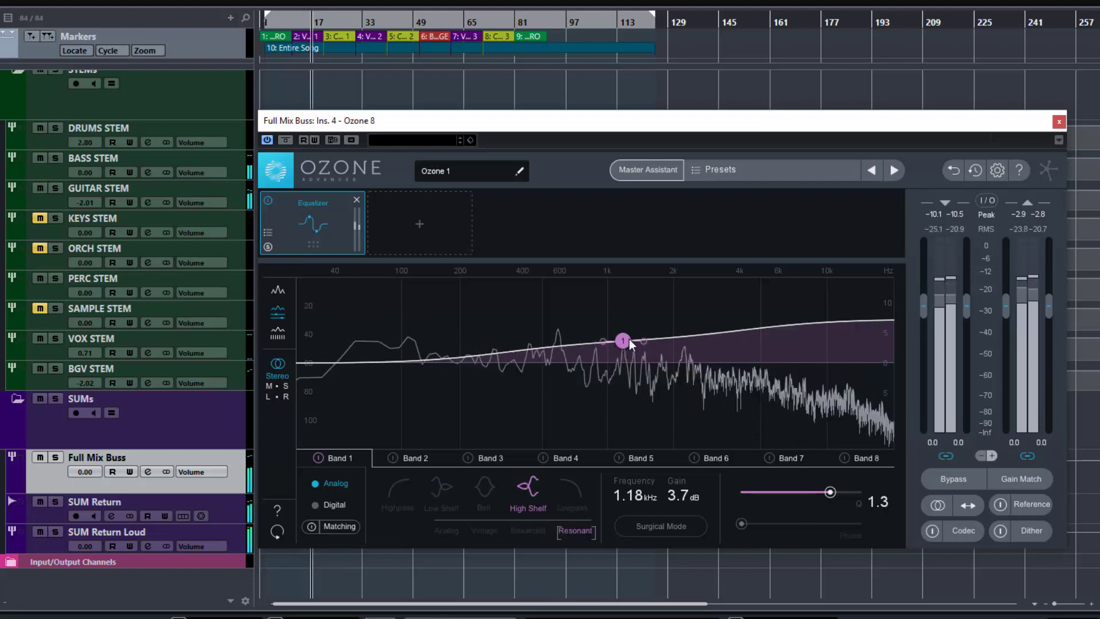
mouse_move(642, 340)
left_mouse_down()
mouse_move(673, 355)
mouse_move(660, 351)
left_mouse_up()
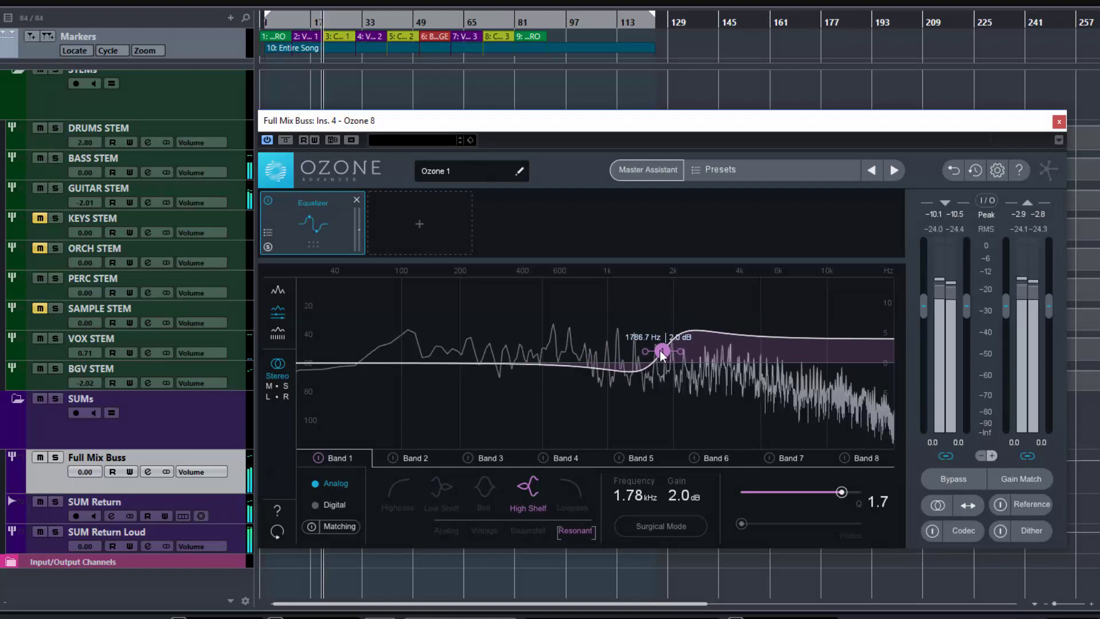
- Change Band 1 to a Lowpass at about 3.18 kHz with a slope of 24, and try its Resonant shape
left_click(575, 495)
left_click_drag(667, 365, 717, 349)
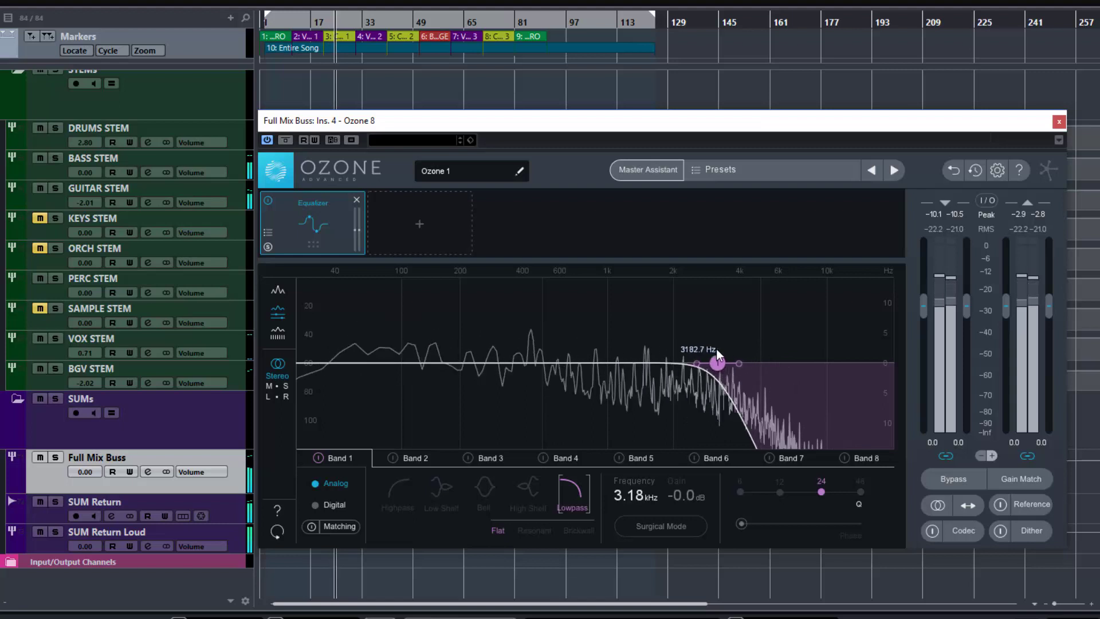
left_click(541, 533)
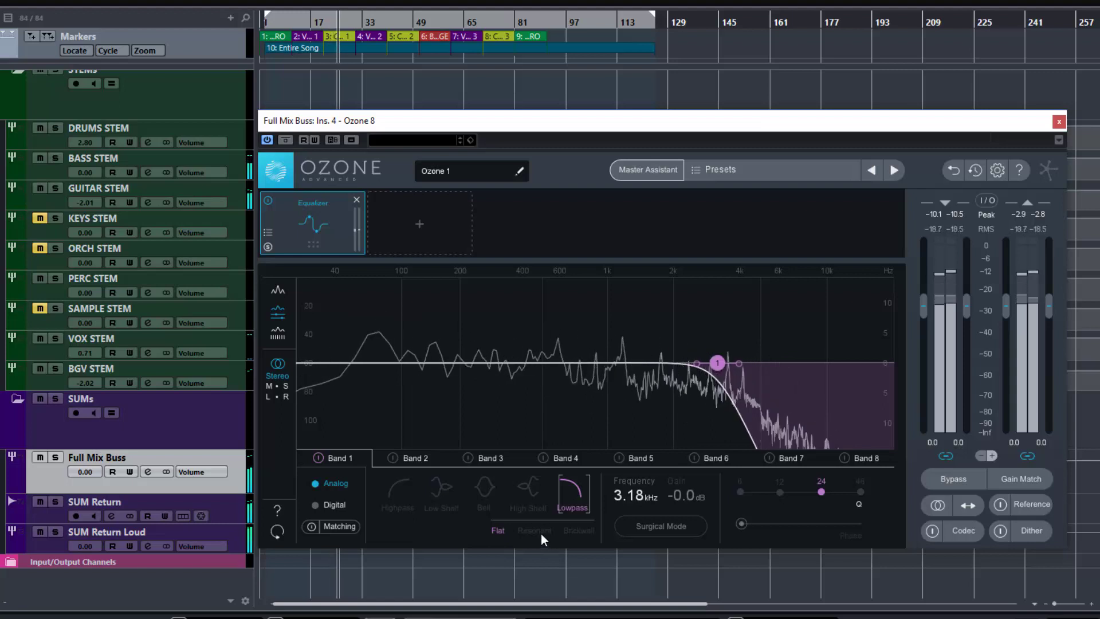
- Try the Lowpass's Brickwall shape, and return it to Flat with a slope of 6 at about 2.95 kHz
left_click(579, 531)
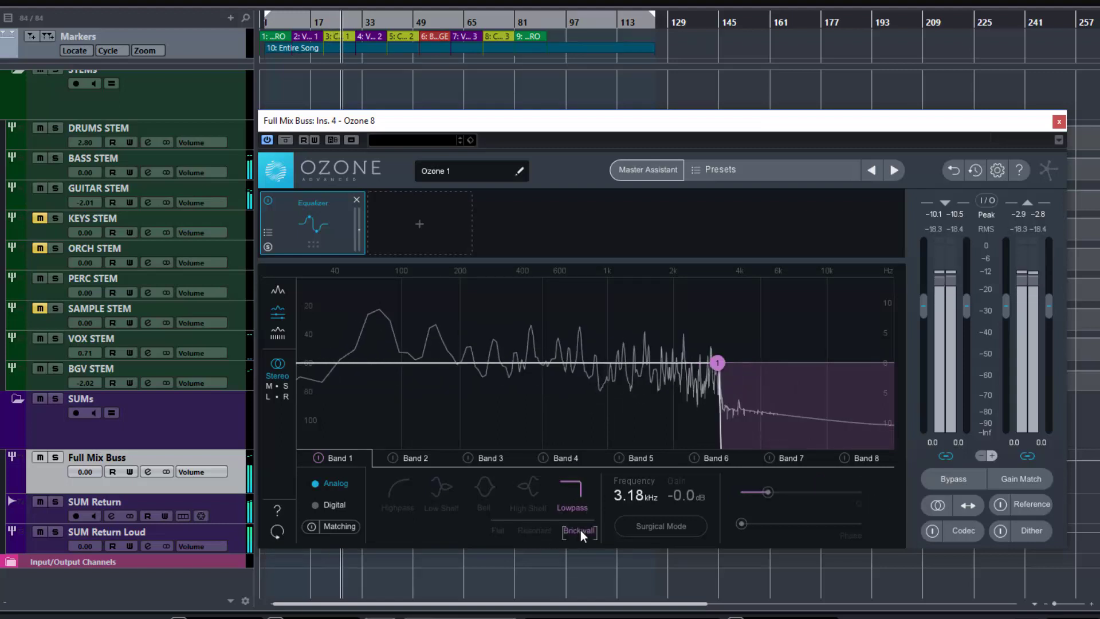
left_click(499, 530)
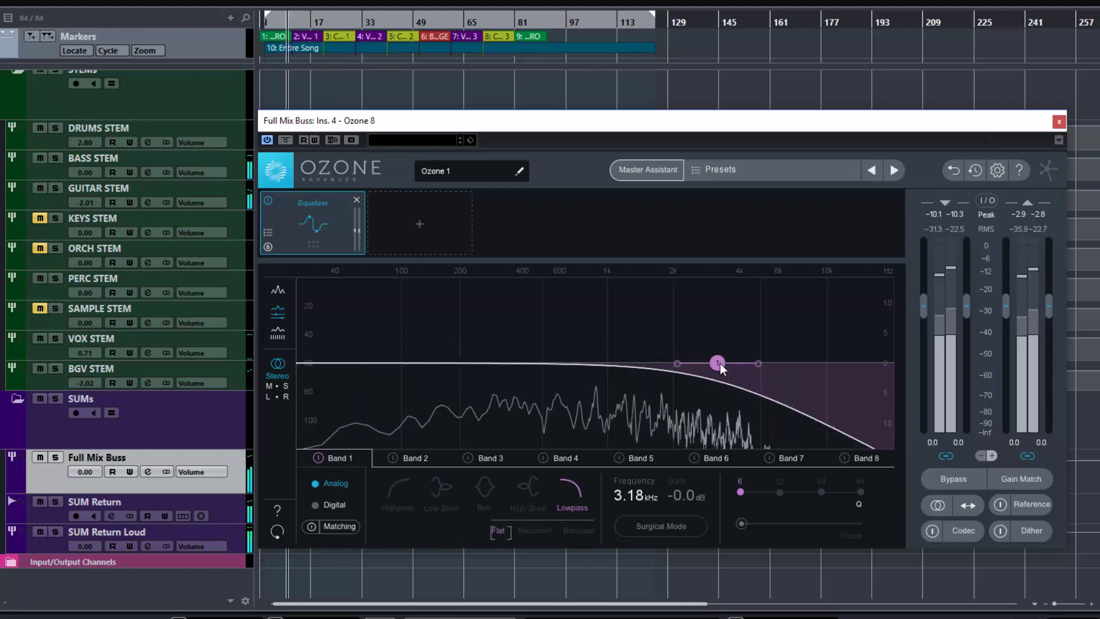
left_click_drag(721, 362, 713, 360)
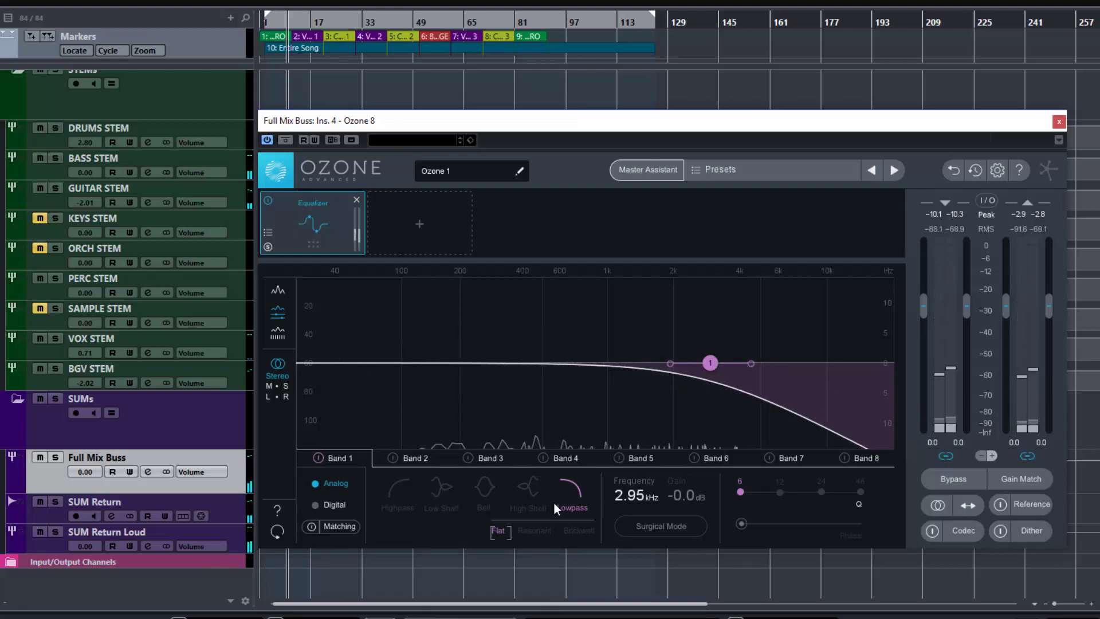
- Switch Band 1 back to a Band Shelf Bell boosting about 9.2 dB at about 912 Hz with a Q of about 0.9
left_click(482, 497)
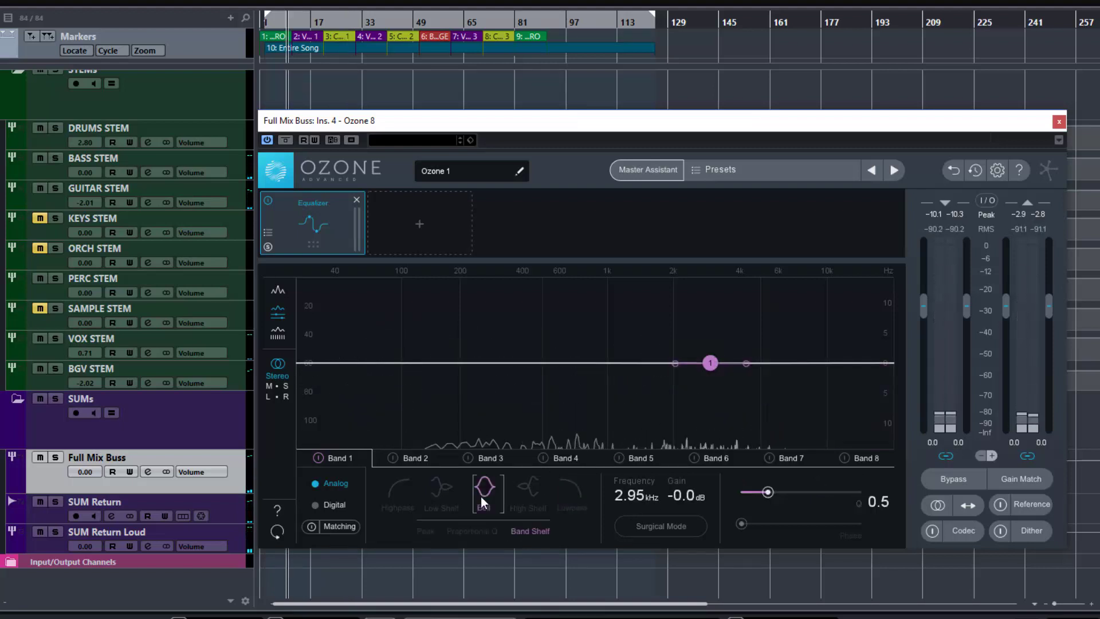
left_click_drag(689, 356, 599, 310)
key("space")
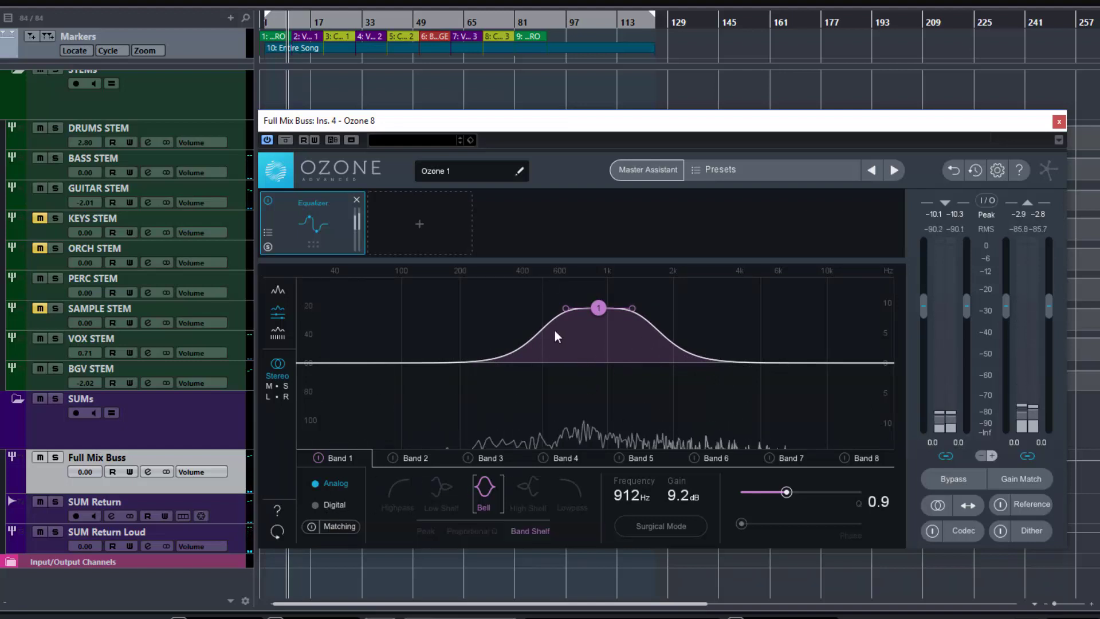
- Play the mix and compare the Equalizer's Analog and Digital modes, leaving it in Digital
key("space")
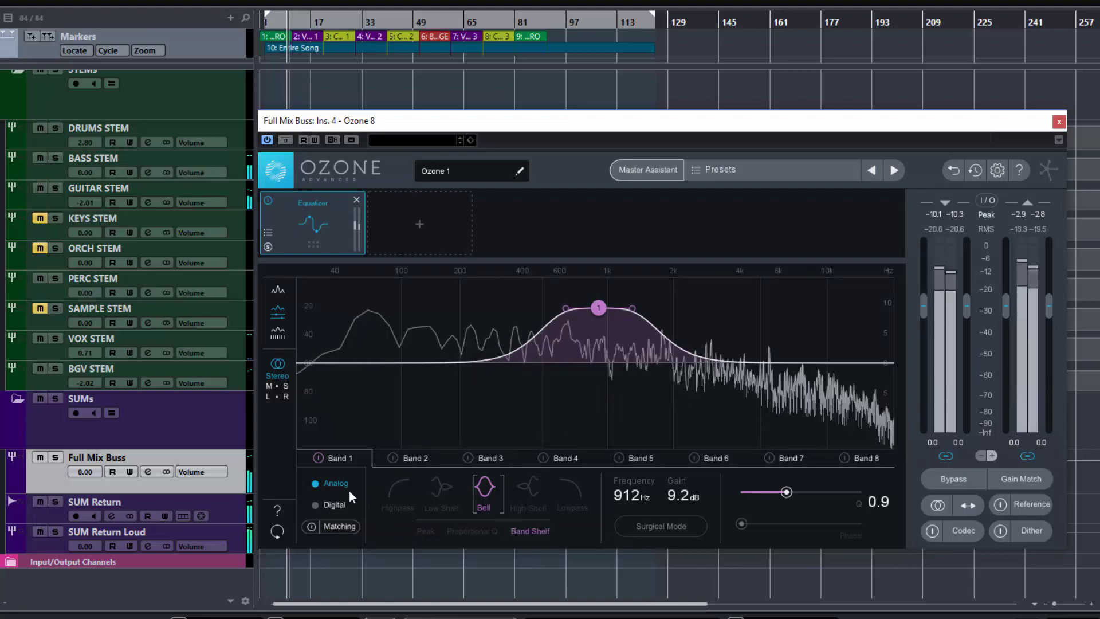
left_click(316, 505)
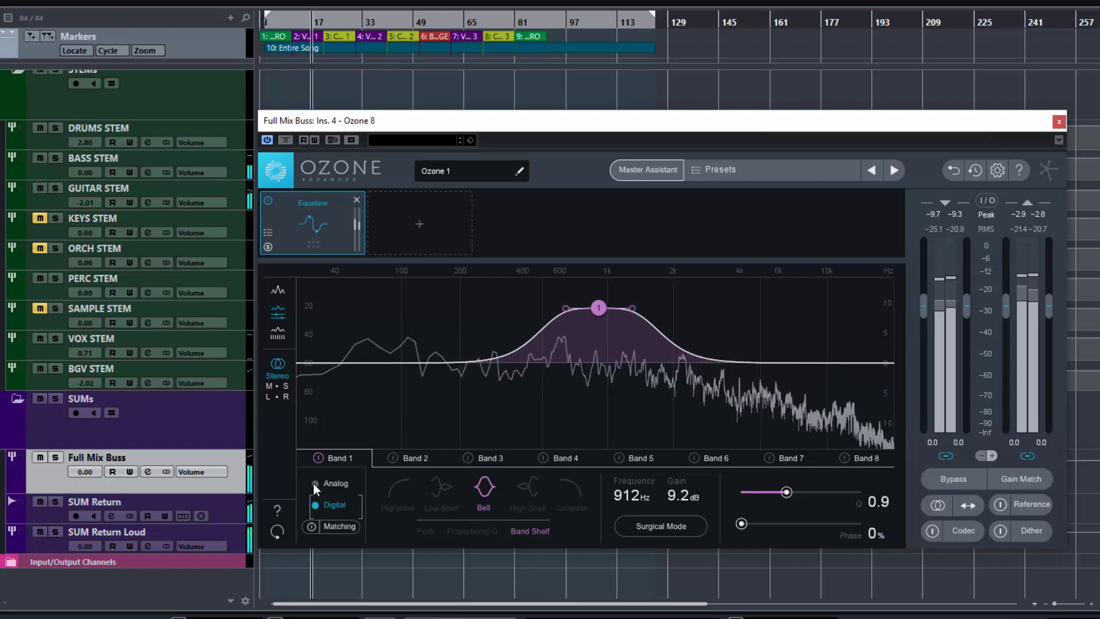
left_click(315, 483)
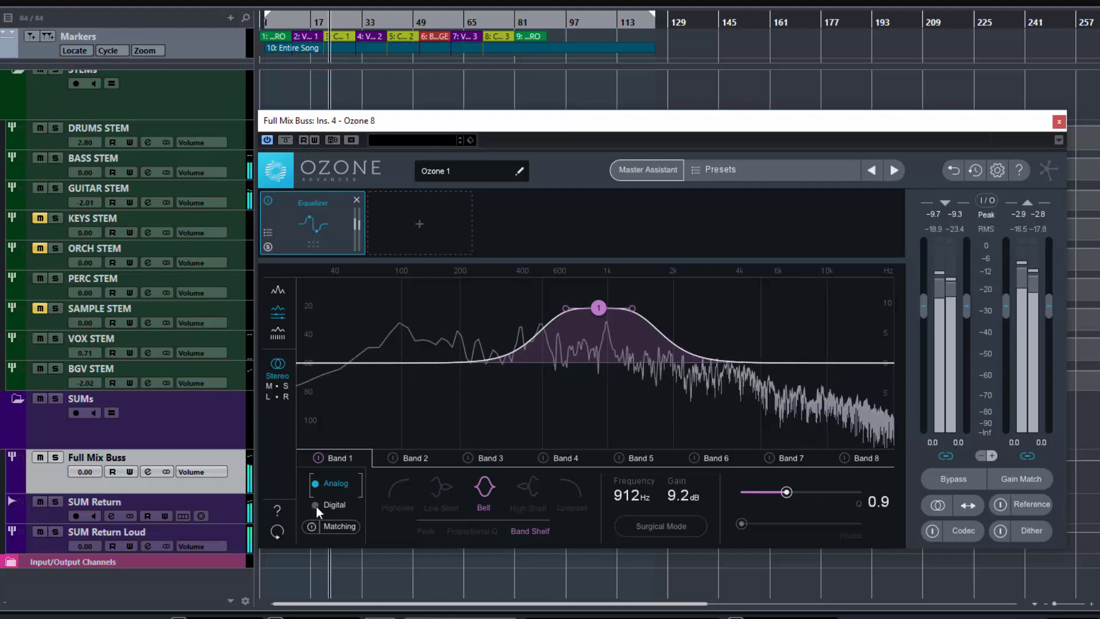
left_click(316, 507)
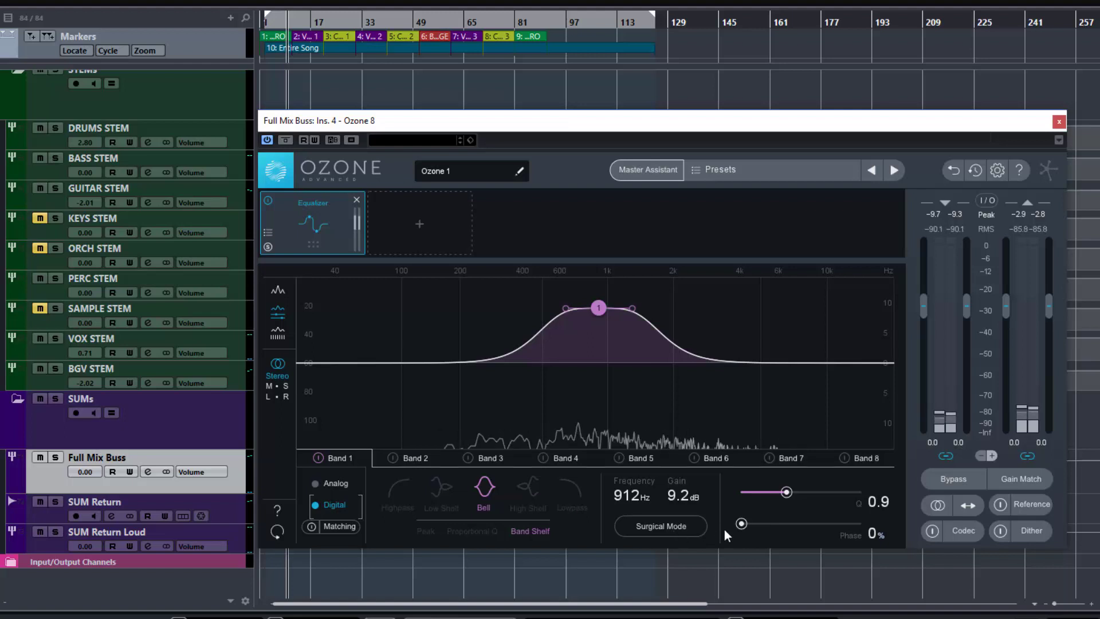
- Raise Band 1 to about 11.3 dB at about 898 Hz, and sweep its Phase to 100% and back to 0%
left_click_drag(600, 309, 597, 297)
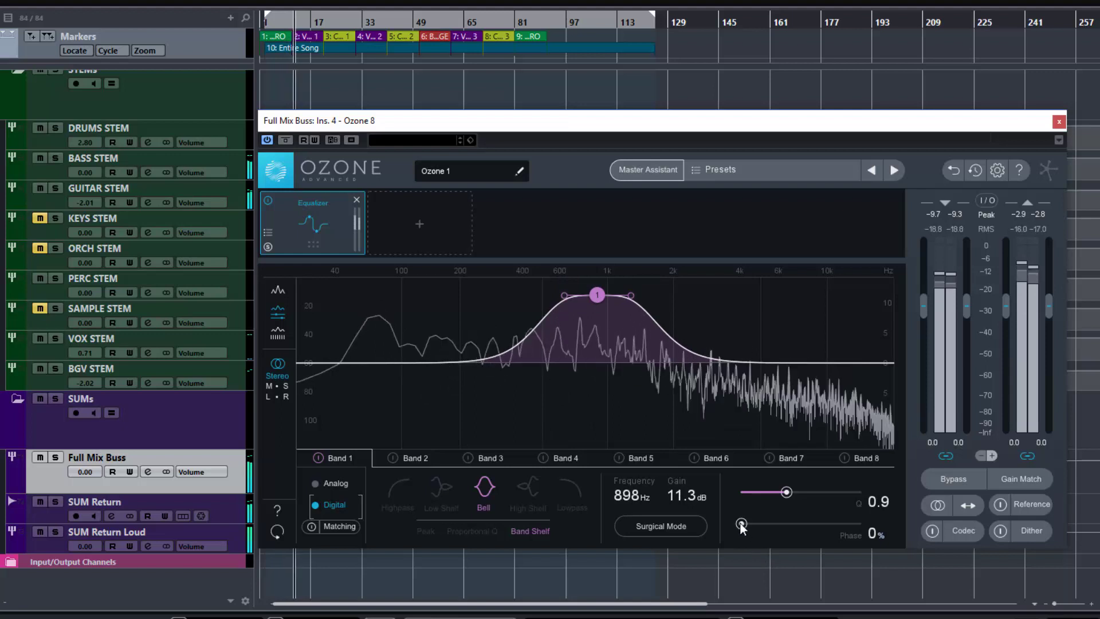
left_click_drag(742, 523, 866, 532)
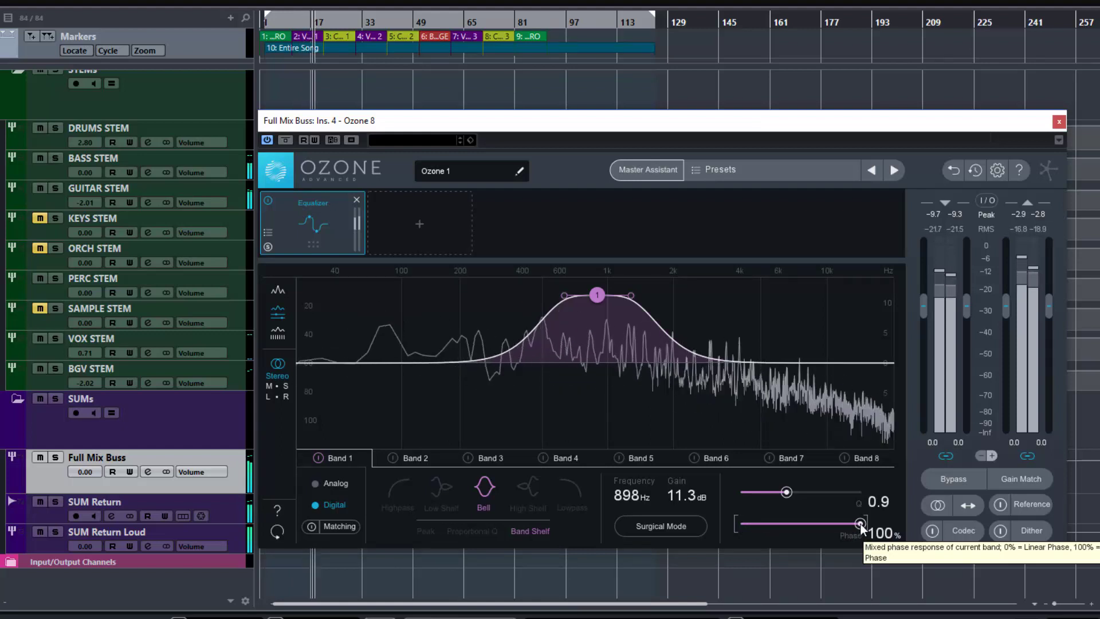
left_click_drag(861, 524, 707, 518)
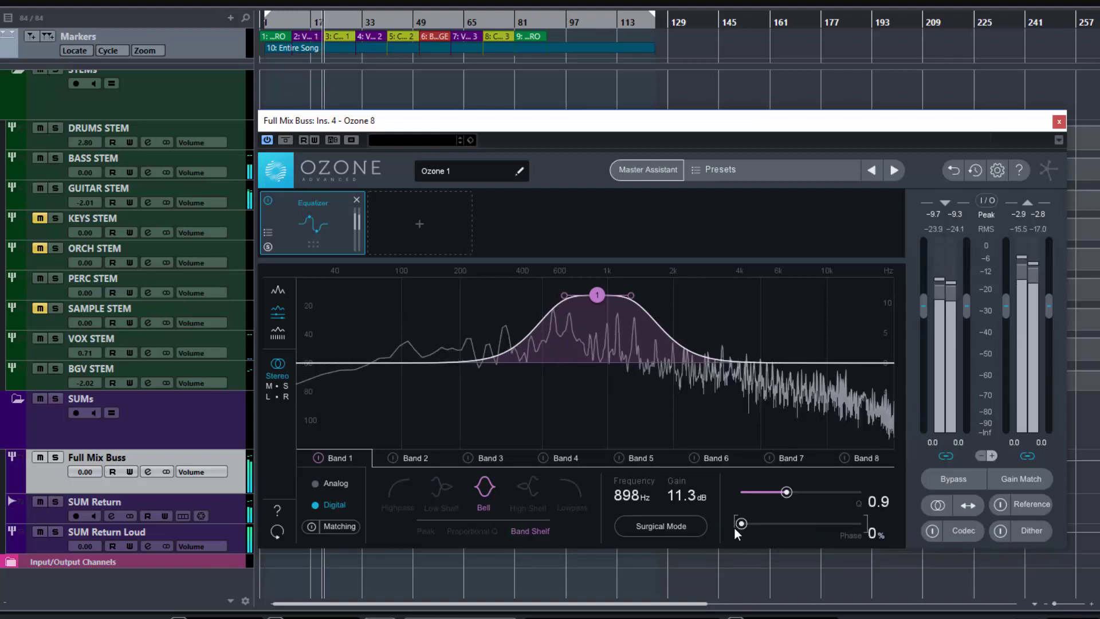
key("space")
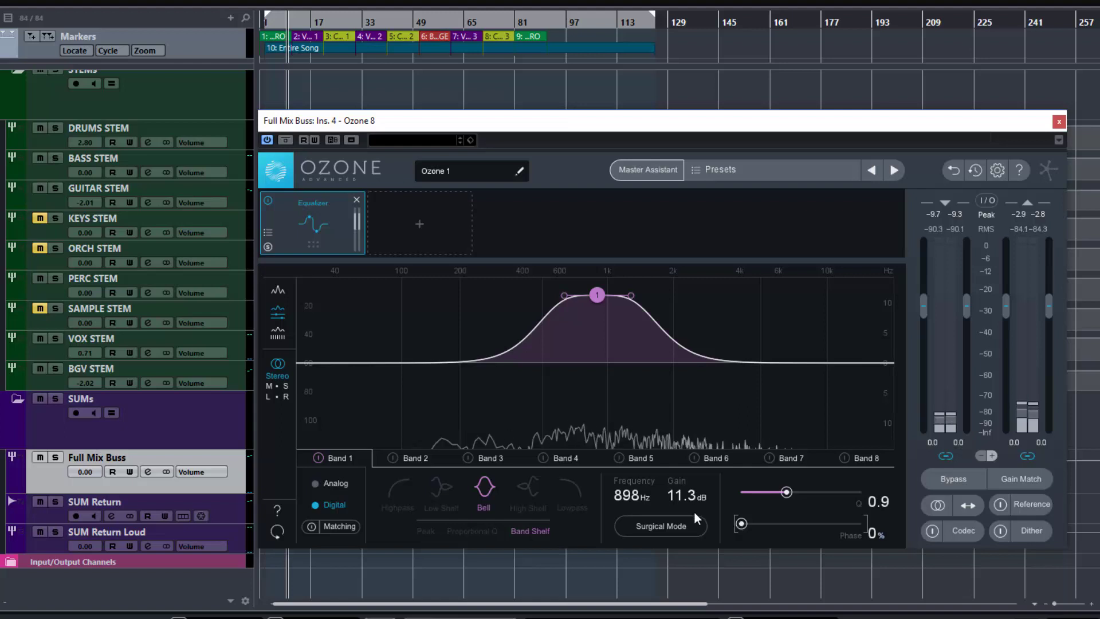
- Compare Band 1's curve with Surgical Mode on and off, leaving Surgical Mode enabled
left_click(660, 526)
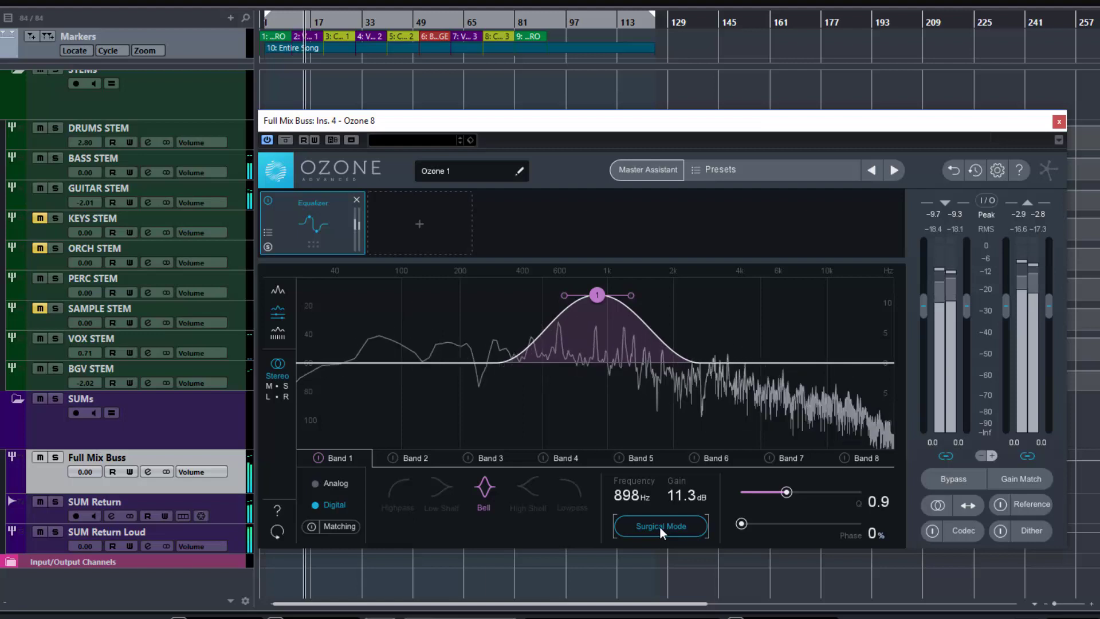
left_click(660, 527)
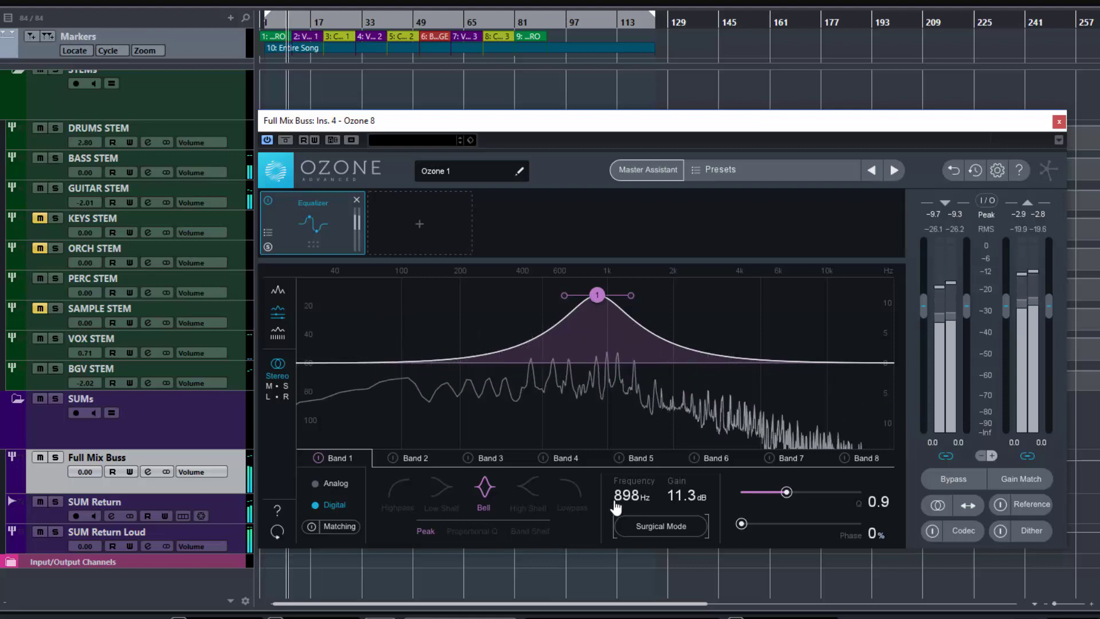
left_click(649, 528)
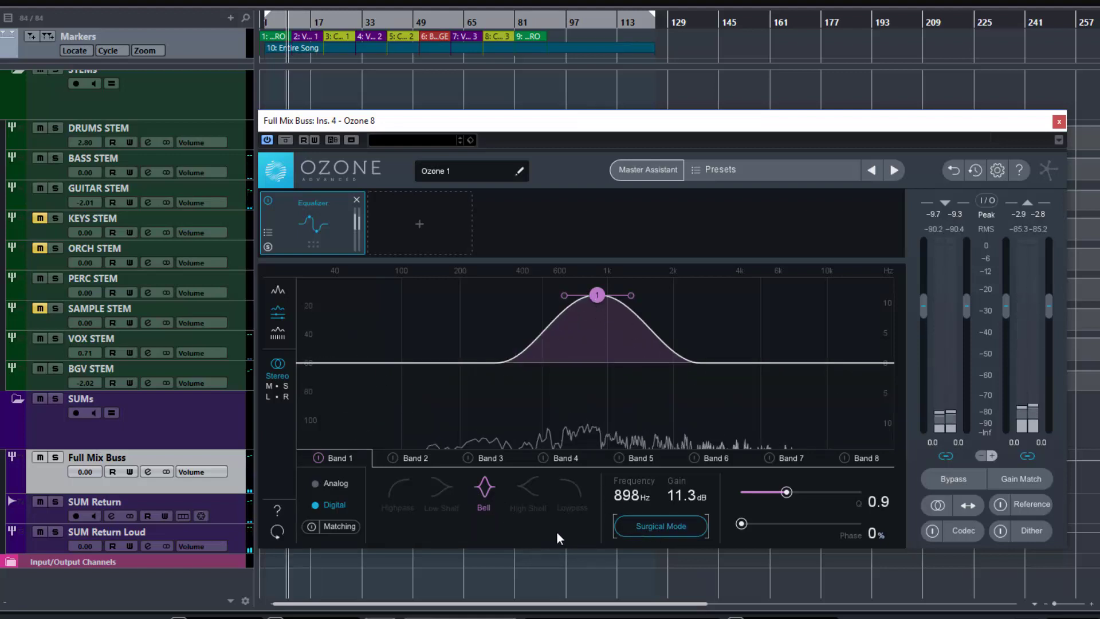
- Try the Low Shelf, Highpass, Bell and High Shelf filter types on Band 1 in Surgical Mode
left_click(442, 491)
left_click(397, 493)
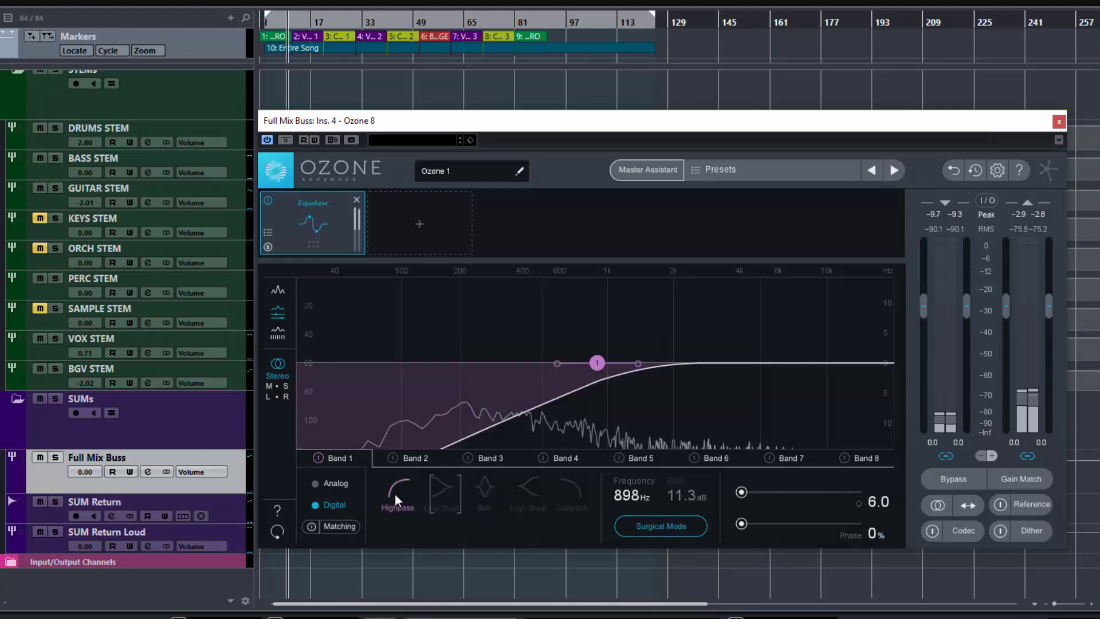
left_click(440, 493)
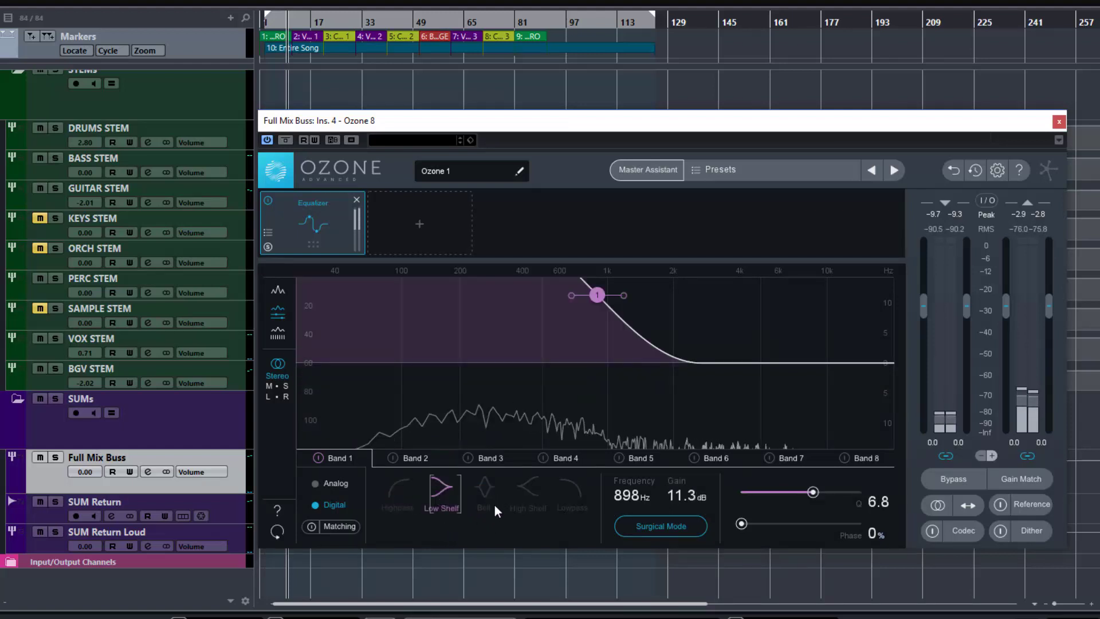
left_click(487, 509)
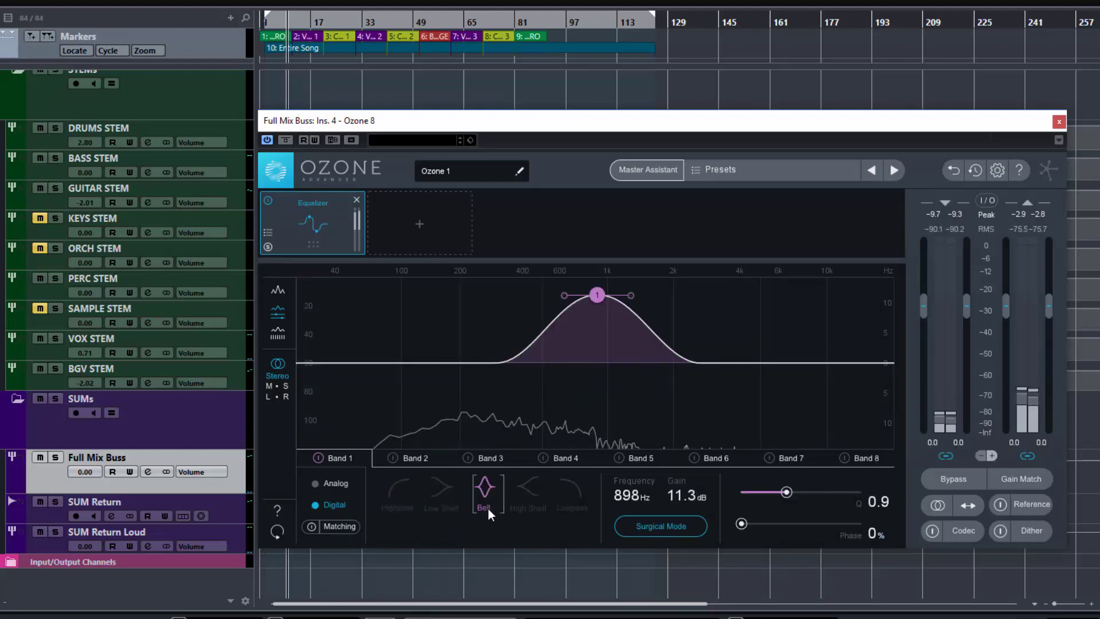
left_click(526, 499)
- Disable Surgical Mode and try the High Shelf's Vintage, Baxandall and Resonant shapes, followed by the Lowpass type
left_click(642, 527)
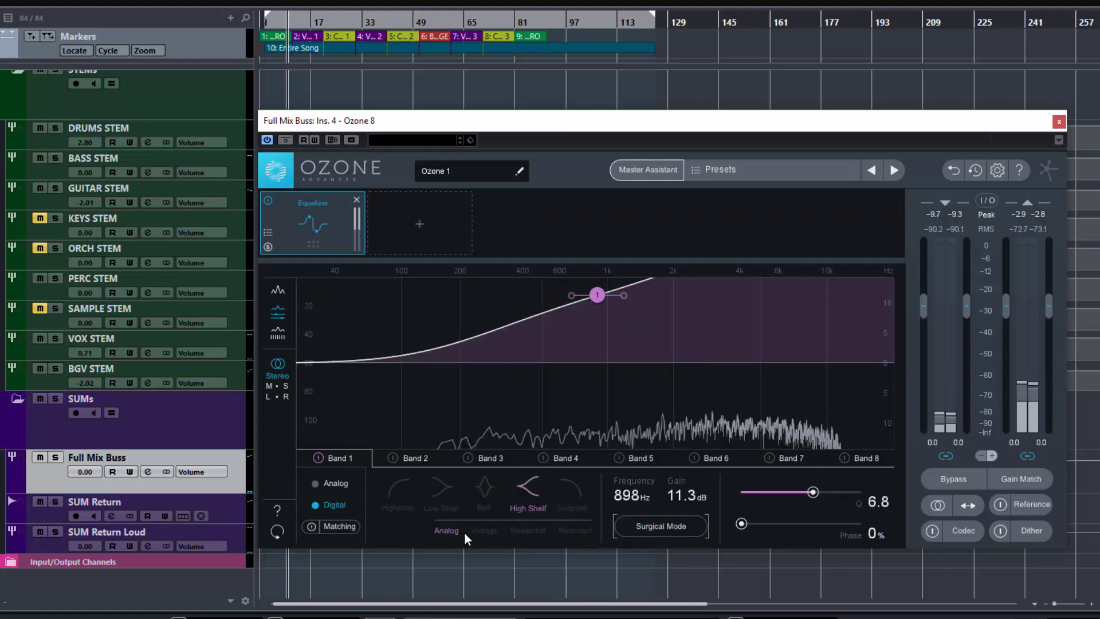
left_click(485, 530)
left_click(530, 531)
left_click(577, 529)
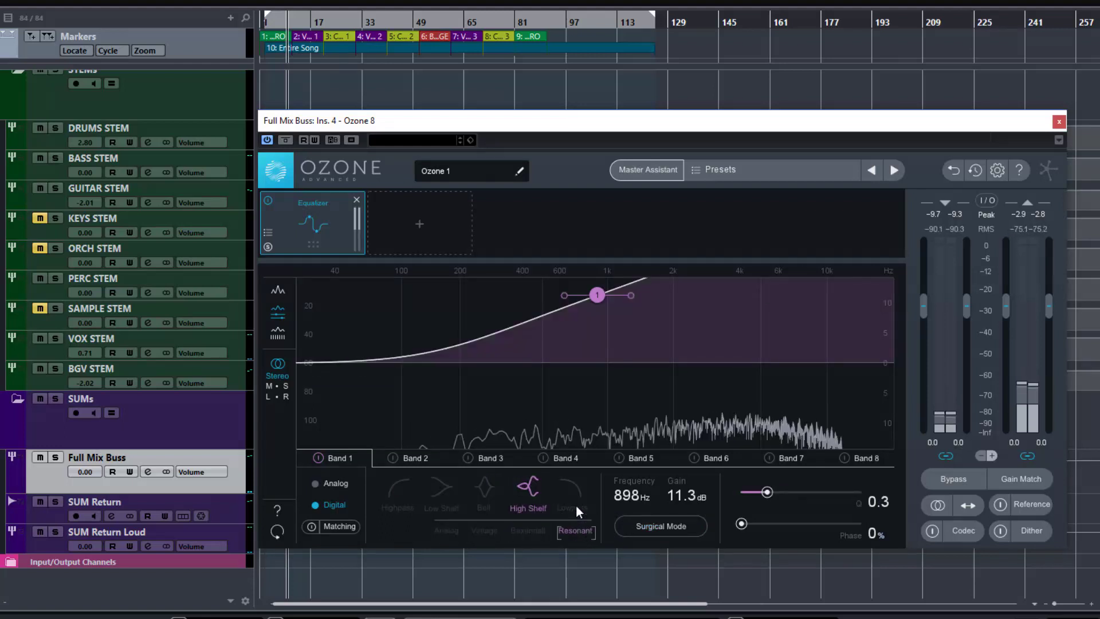
left_click(573, 496)
- Try the Bell's Proportional Q, Band Shelf and Peak shapes, and narrow it in Surgical Mode to a Q of about 1.6
left_click(483, 488)
left_click(469, 532)
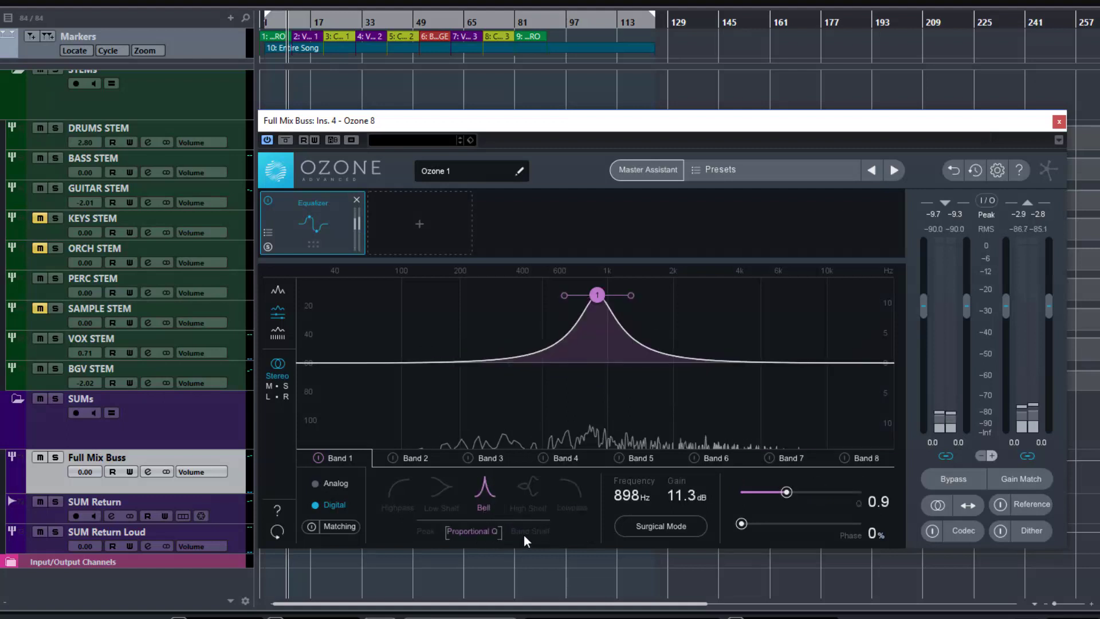
left_click(528, 532)
left_click(425, 532)
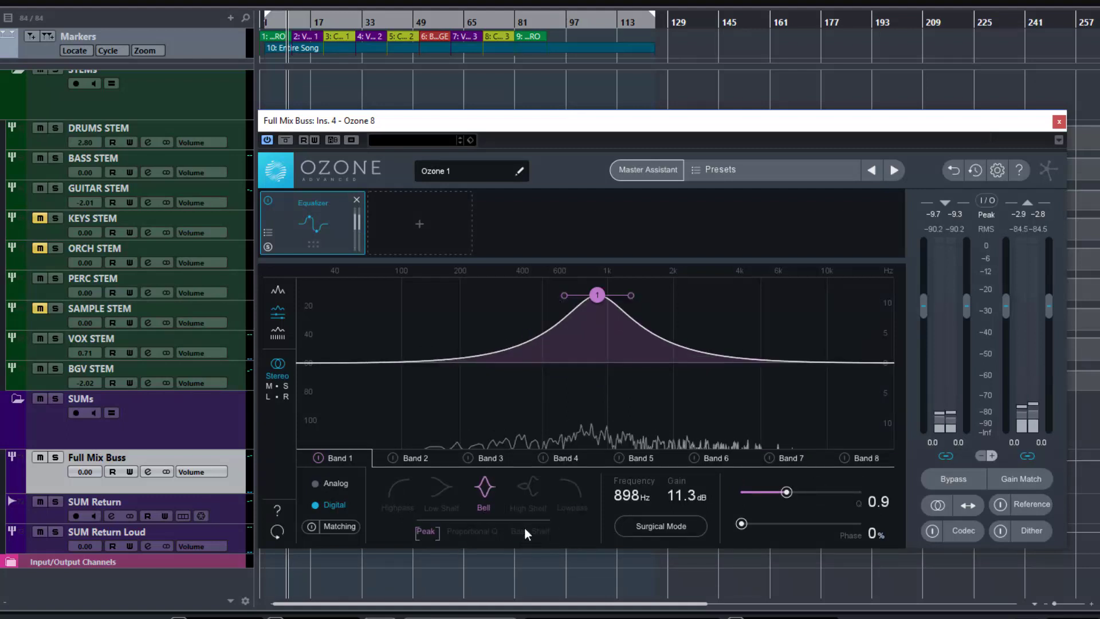
left_click(526, 532)
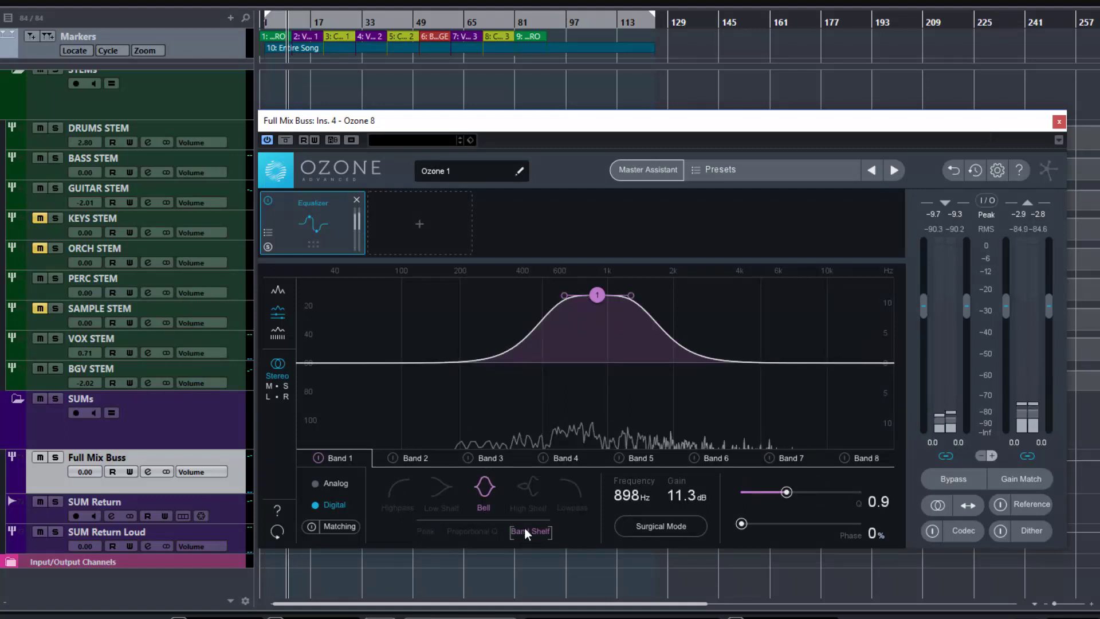
left_click(657, 527)
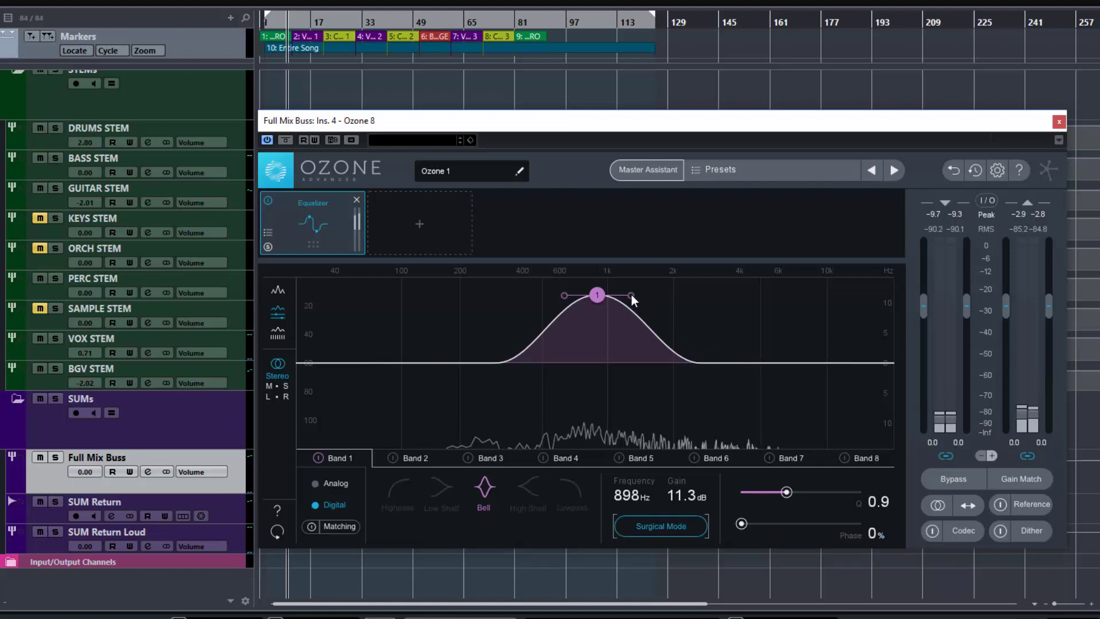
left_click_drag(631, 295, 626, 295)
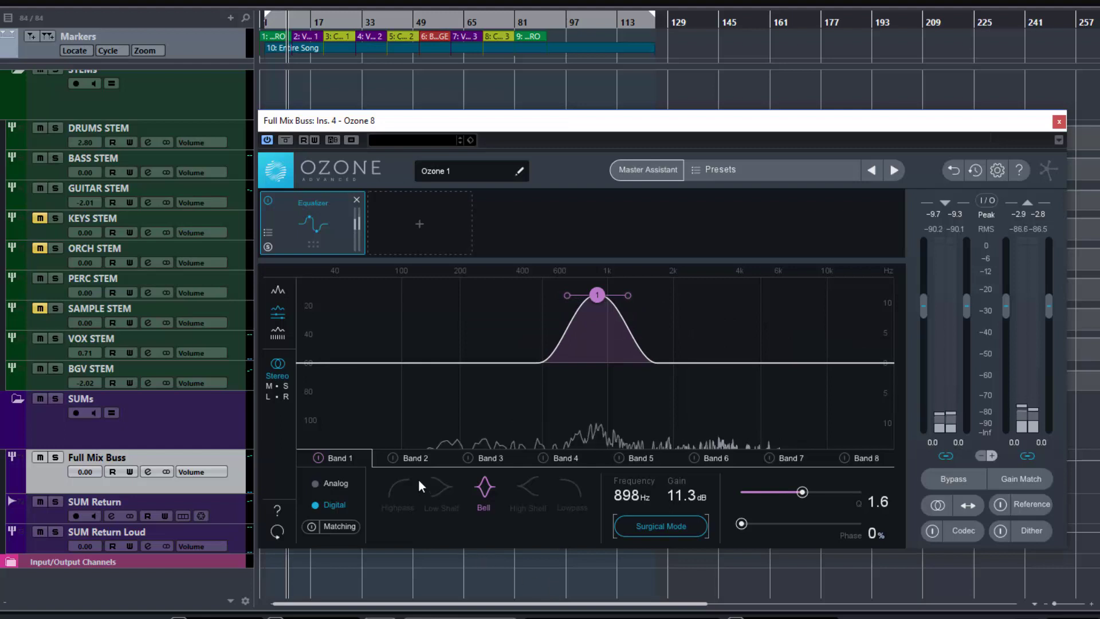
- Change Band 1 to a surgical Highpass at about 314 Hz with a Q of 12.0
left_click(399, 489)
mouse_move(622, 362)
left_mouse_down()
mouse_move(609, 361)
mouse_move(627, 363)
left_mouse_up()
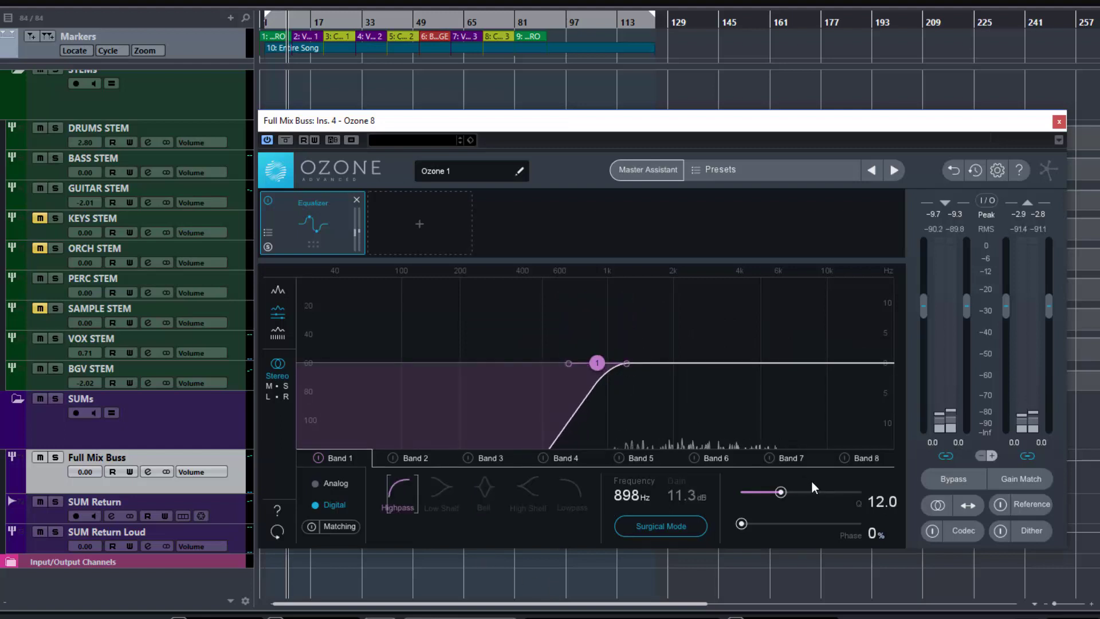
mouse_move(781, 492)
left_mouse_down()
mouse_move(759, 492)
mouse_move(796, 489)
mouse_move(771, 486)
left_mouse_up()
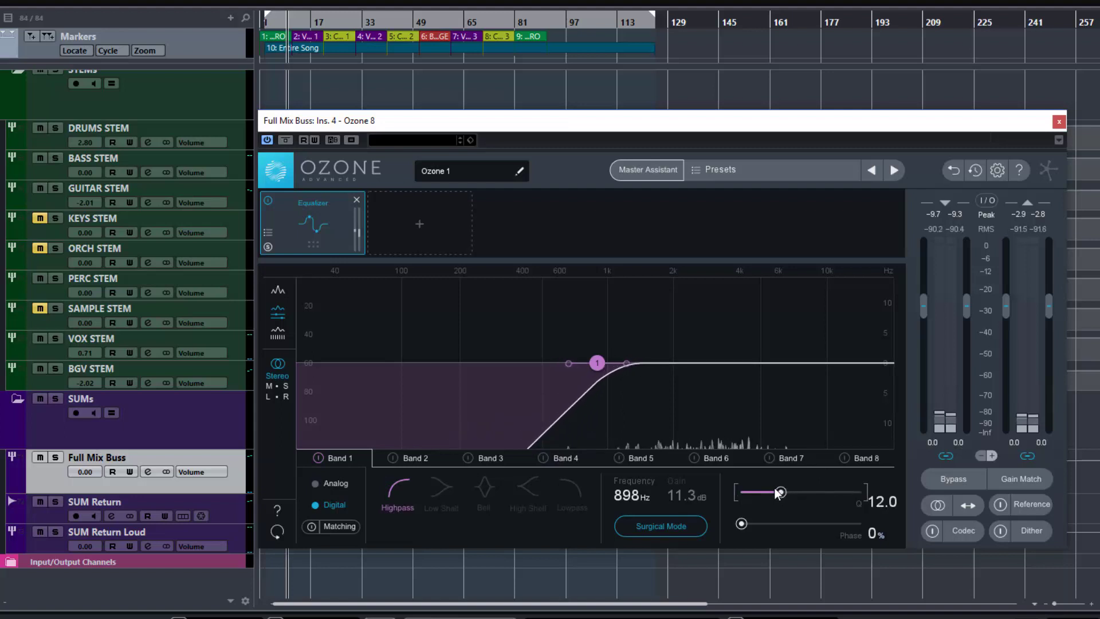
left_click_drag(625, 365, 539, 354)
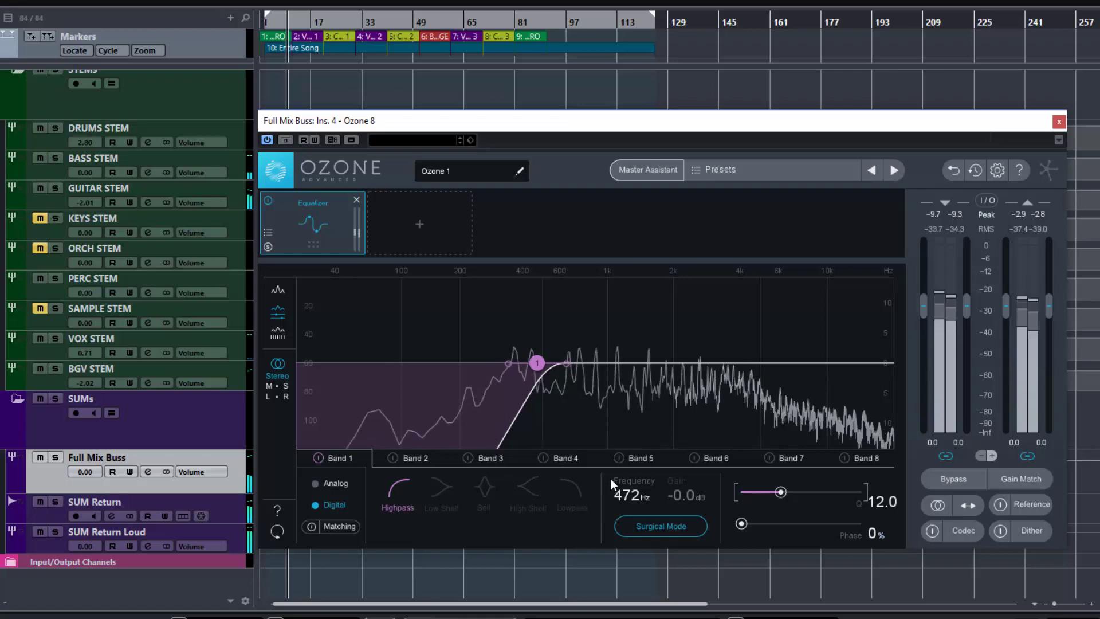
left_click_drag(537, 363, 500, 362)
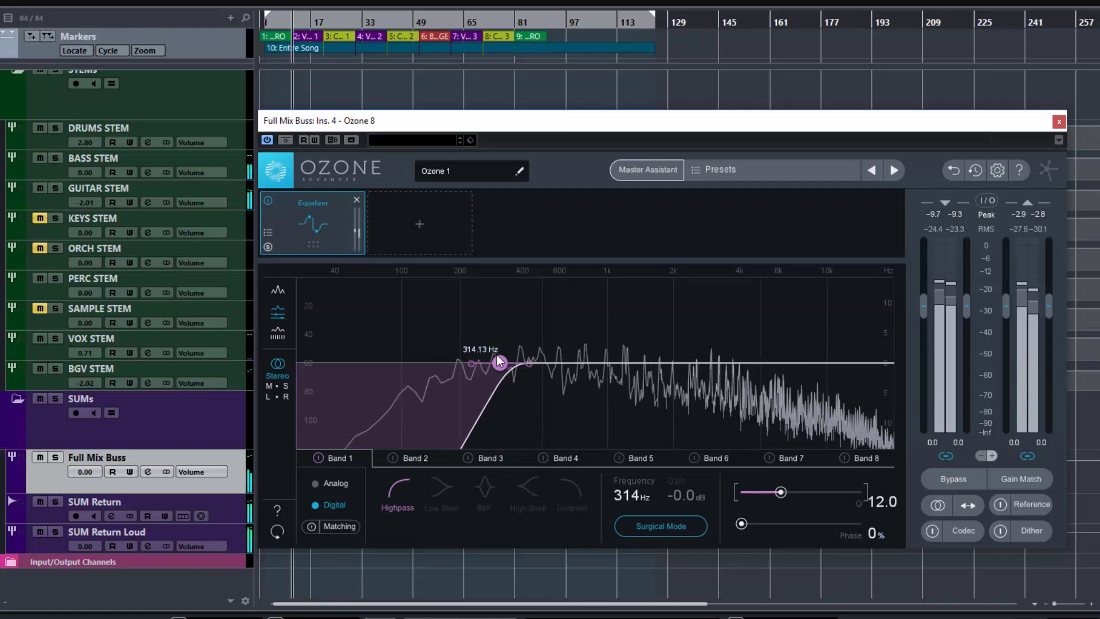
- Compare the Highpass with Surgical Mode off and on, and change Band 1 to a Bell boosting about 12.5 dB at about 852 Hz
left_click(656, 522)
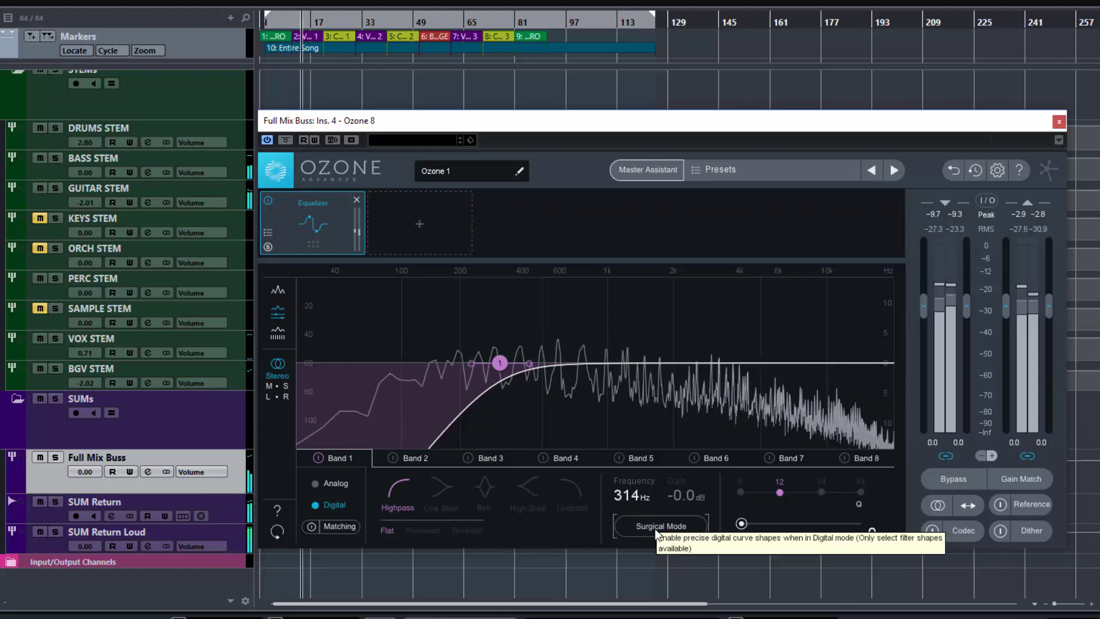
left_click(657, 533)
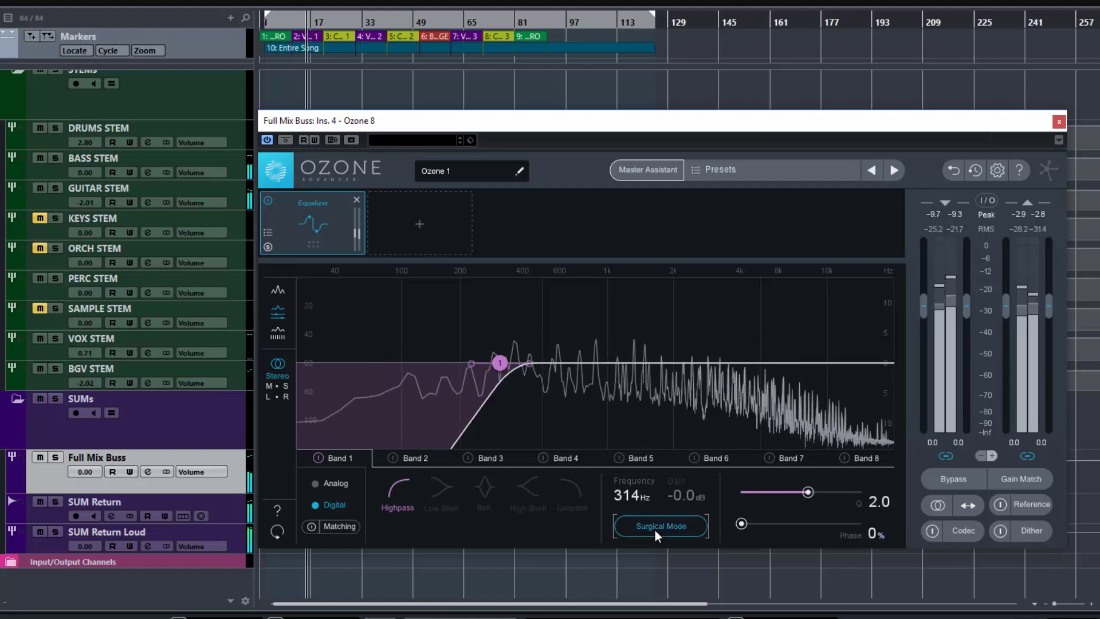
left_click(483, 489)
left_click_drag(499, 362, 624, 290)
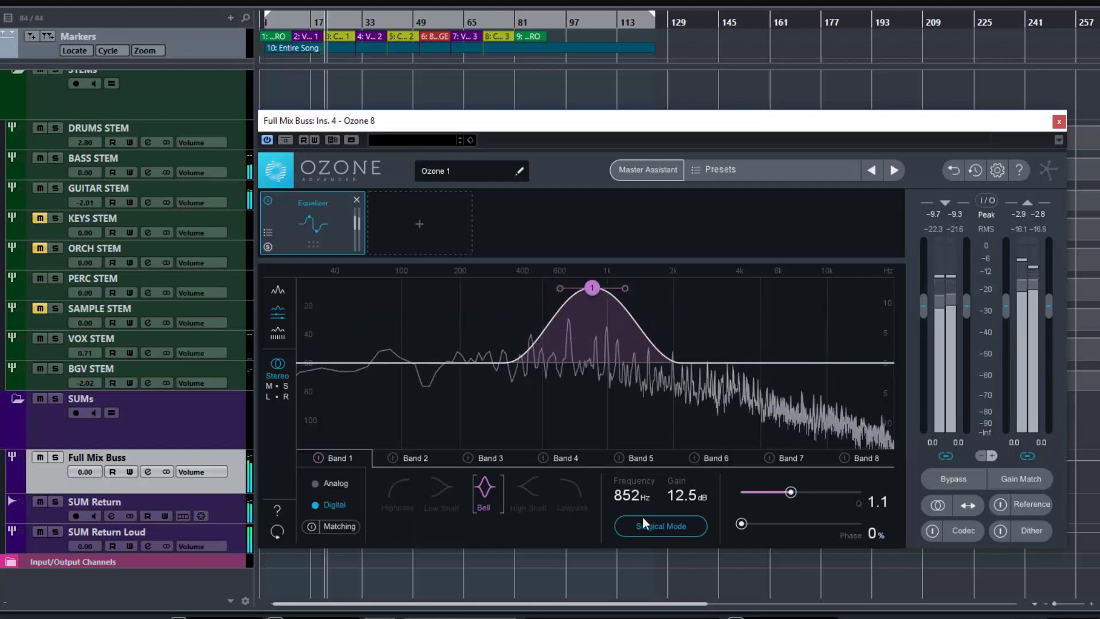
- Compare the Bell with Surgical Mode off and on, and sweep its Phase to 100% and back to 0%
left_click(658, 531)
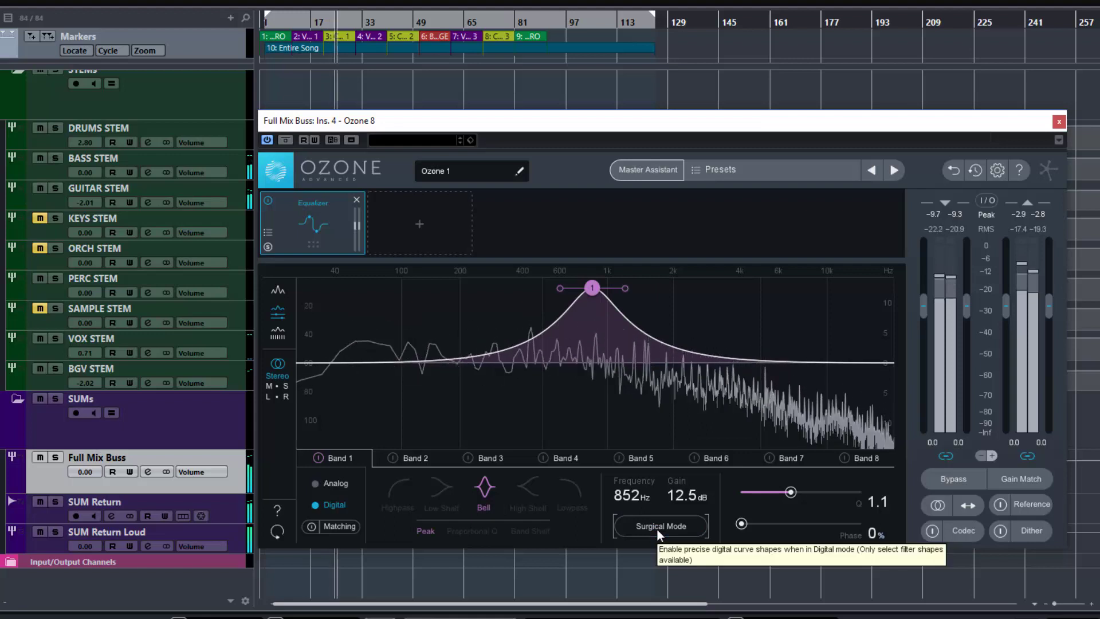
left_click(658, 529)
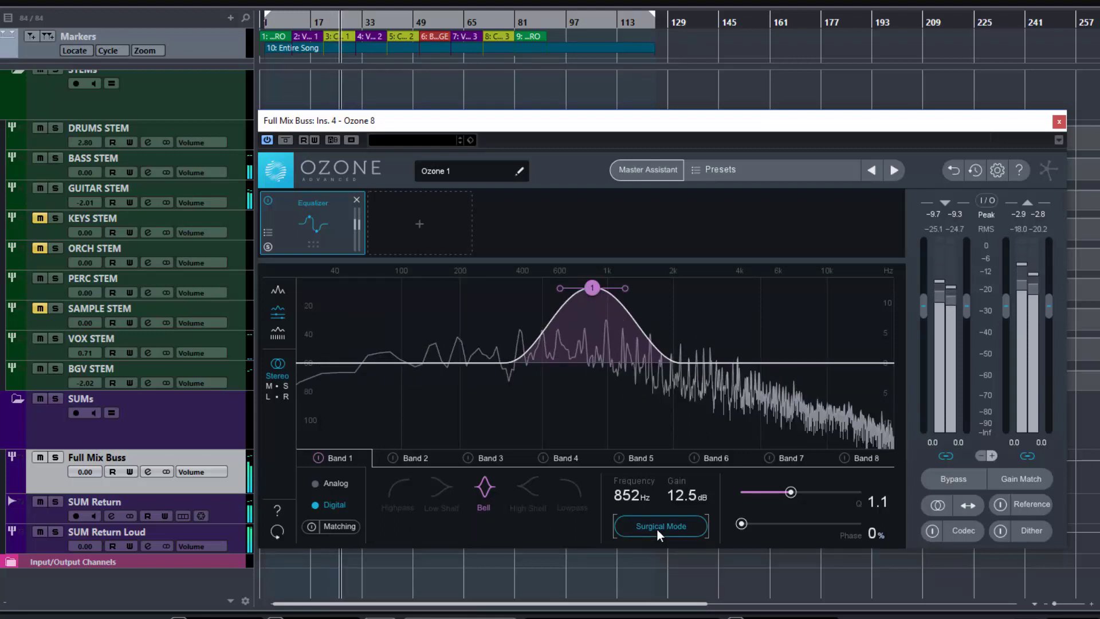
left_click_drag(742, 523, 888, 515)
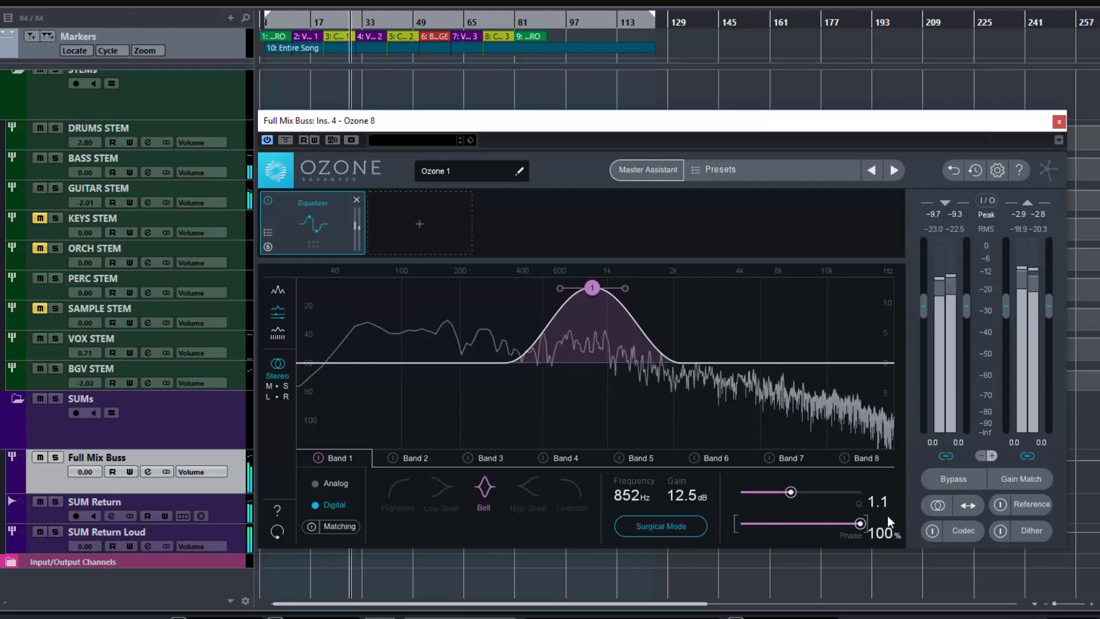
left_click_drag(862, 520, 699, 510)
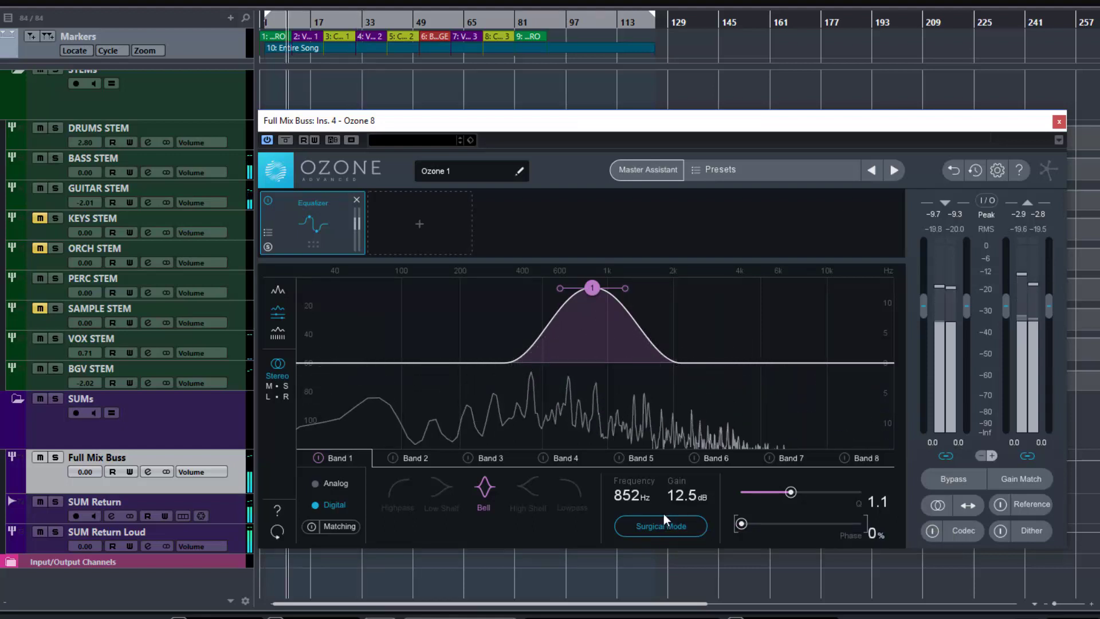
- Lower Band 1 to about 0.7 dB at about 808 Hz, and return the Equalizer from Surgical Mode to Analog
left_click_drag(591, 287, 586, 357)
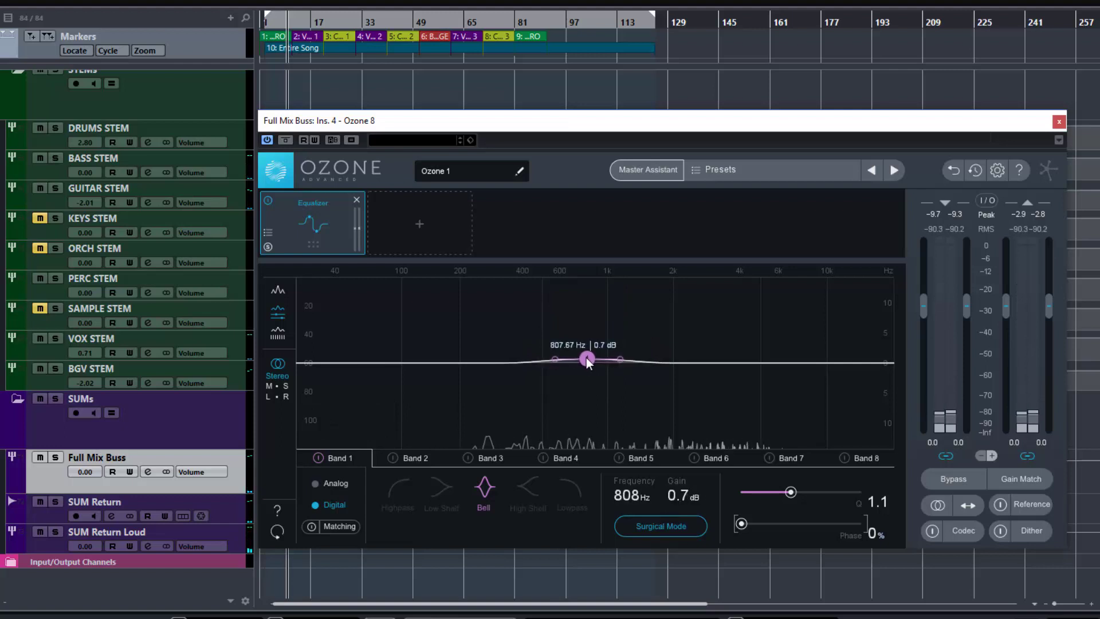
left_click(656, 527)
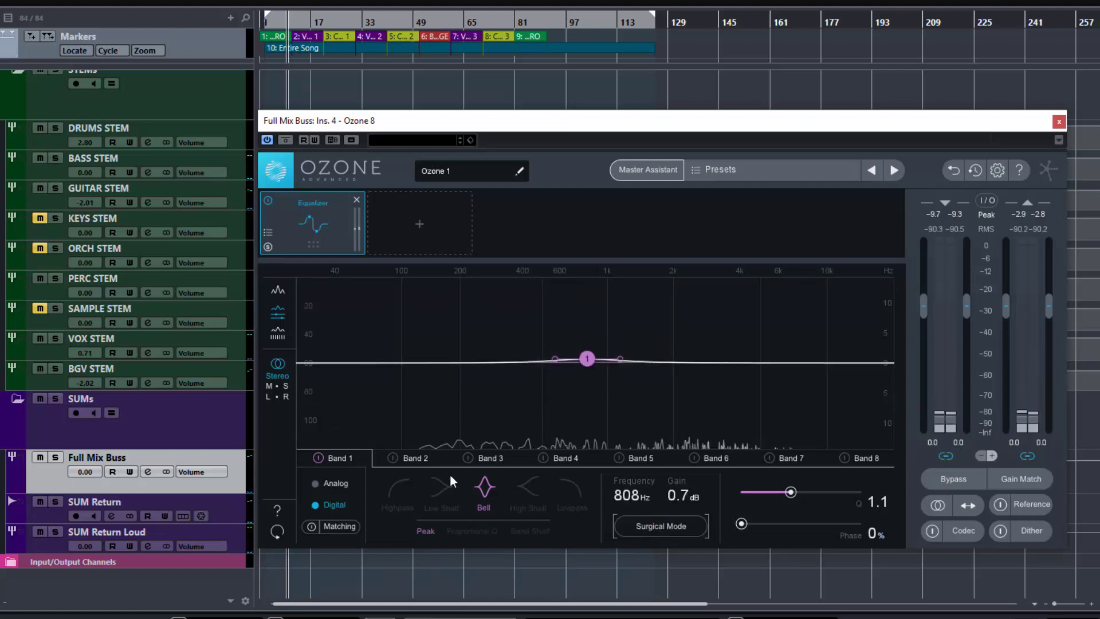
left_click(335, 484)
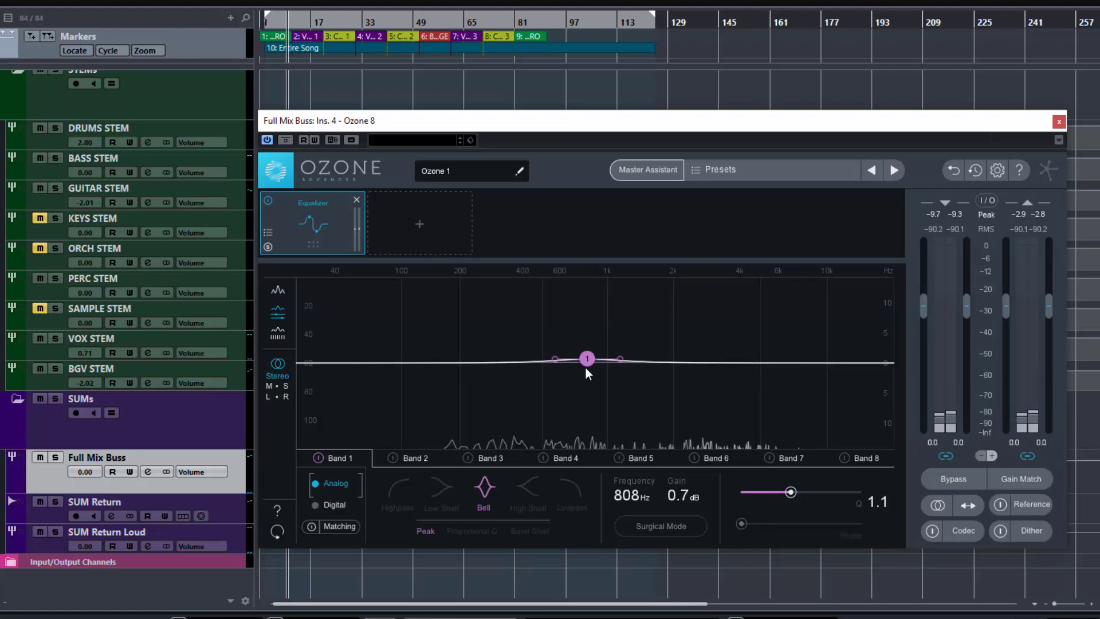
- Boost Band 1 to about 7.4 dB at about 839 Hz, and switch the Equalizer from Stereo to Left/Right mode
left_click_drag(586, 367, 629, 318)
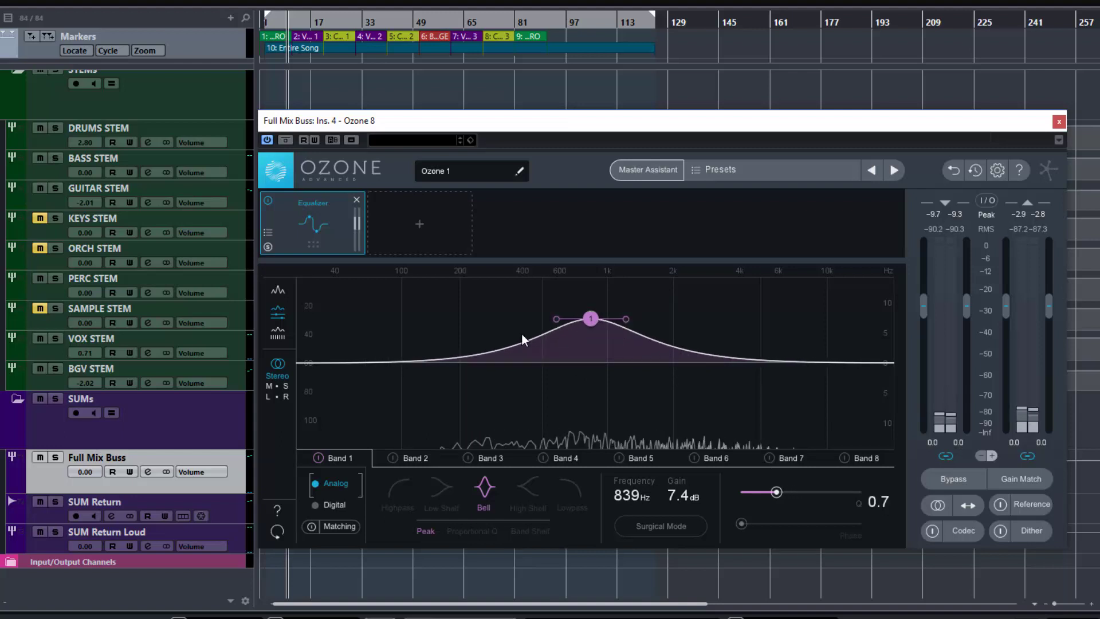
left_click(283, 396)
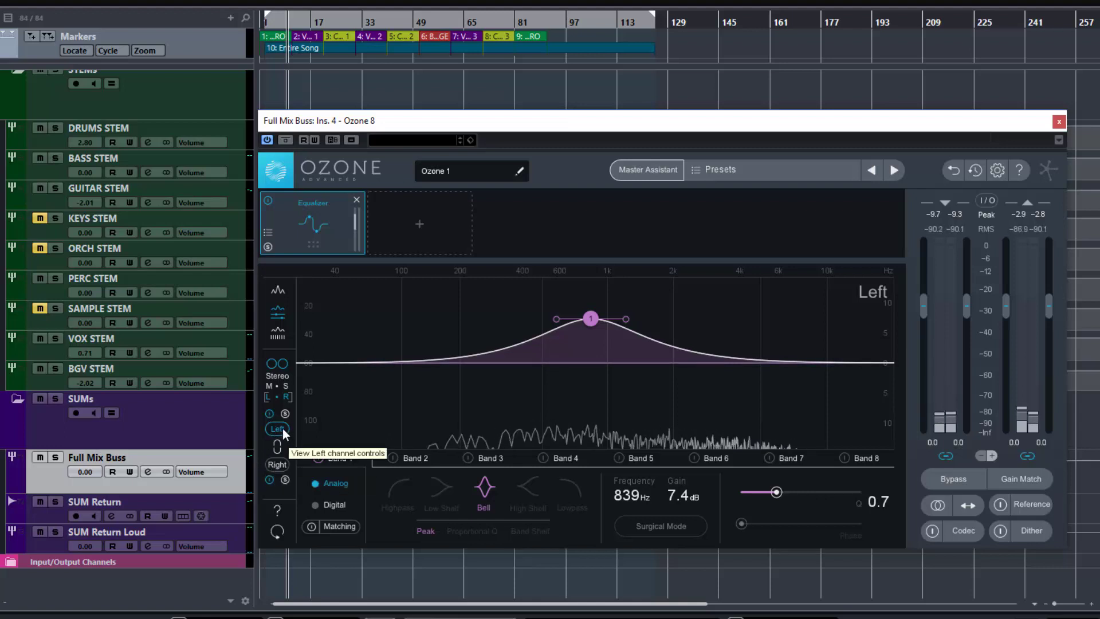
- Compare the Left and Right channels' separate Equalizer curves, finishing on the Left channel
left_click(278, 464)
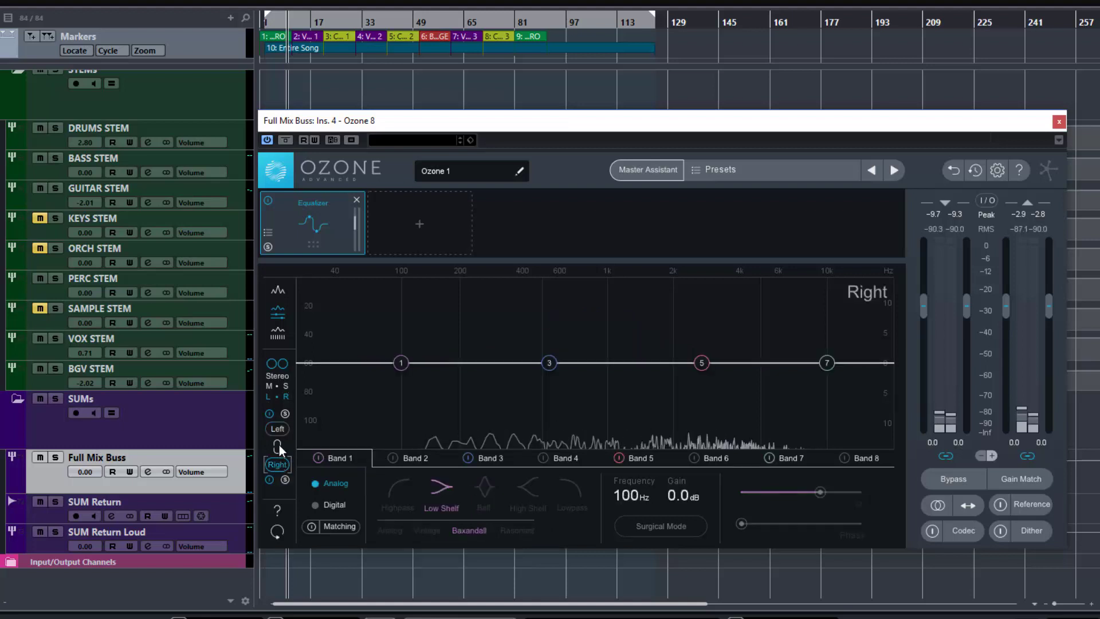
left_click(279, 428)
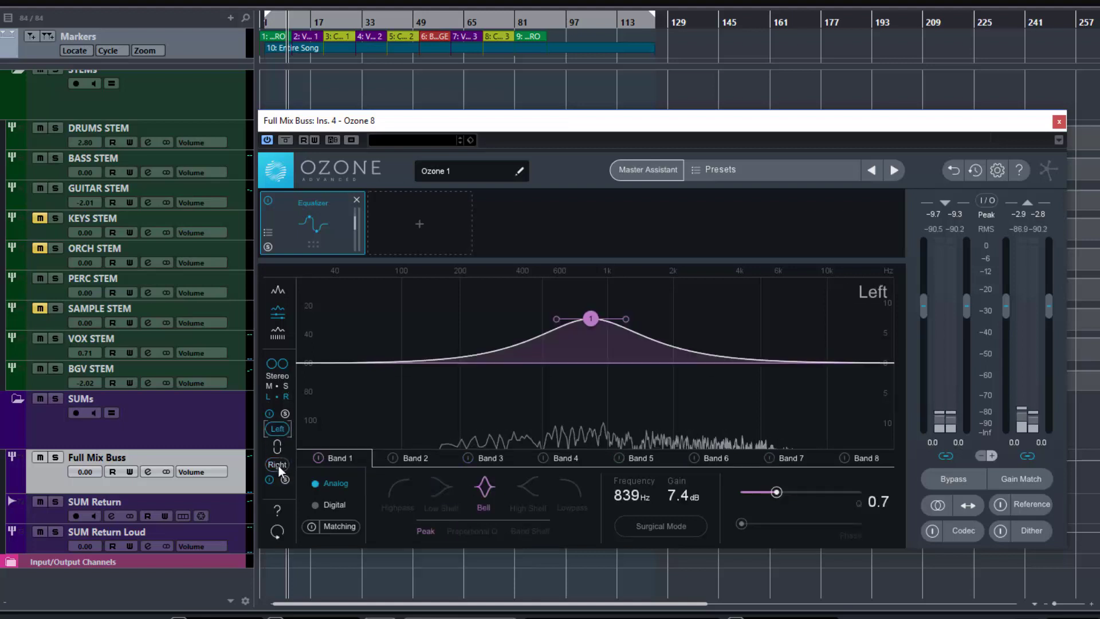
left_click(279, 466)
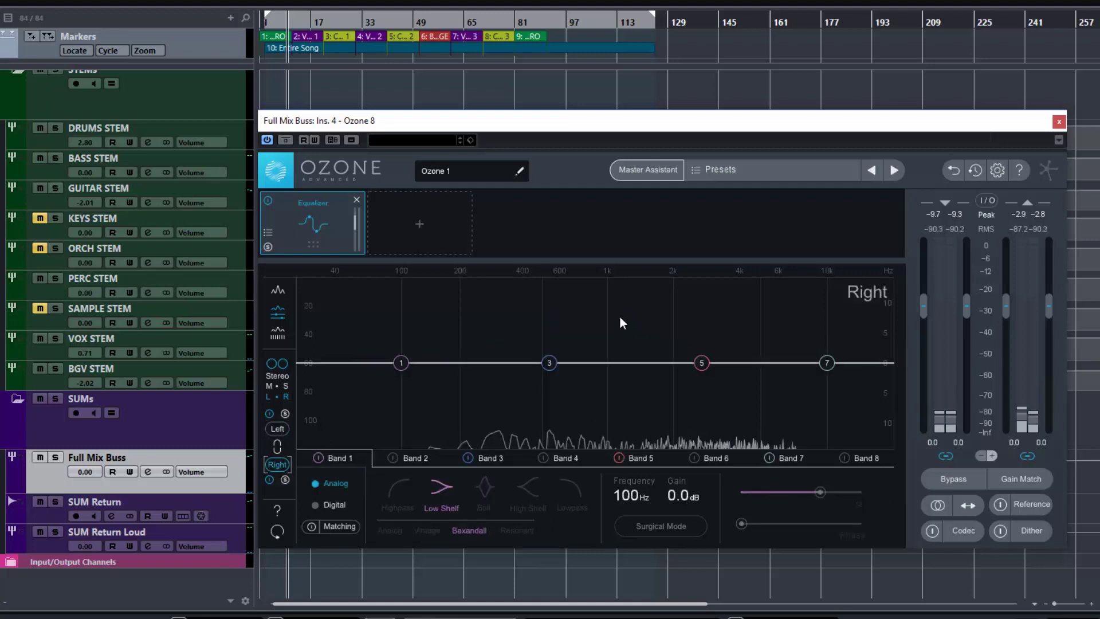
left_click(279, 428)
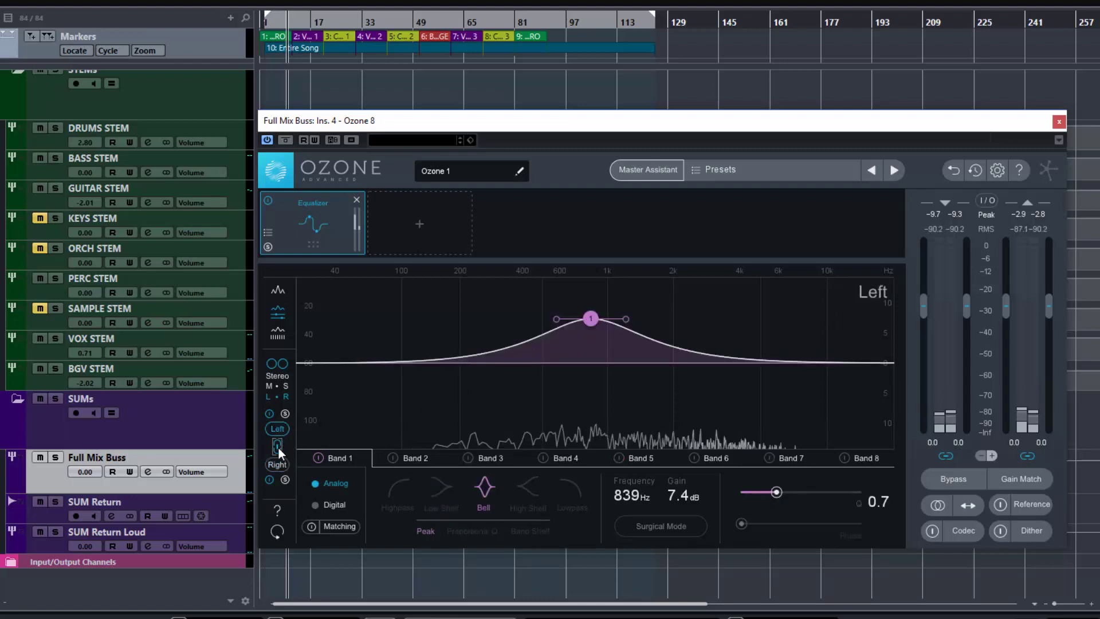
left_click(280, 463)
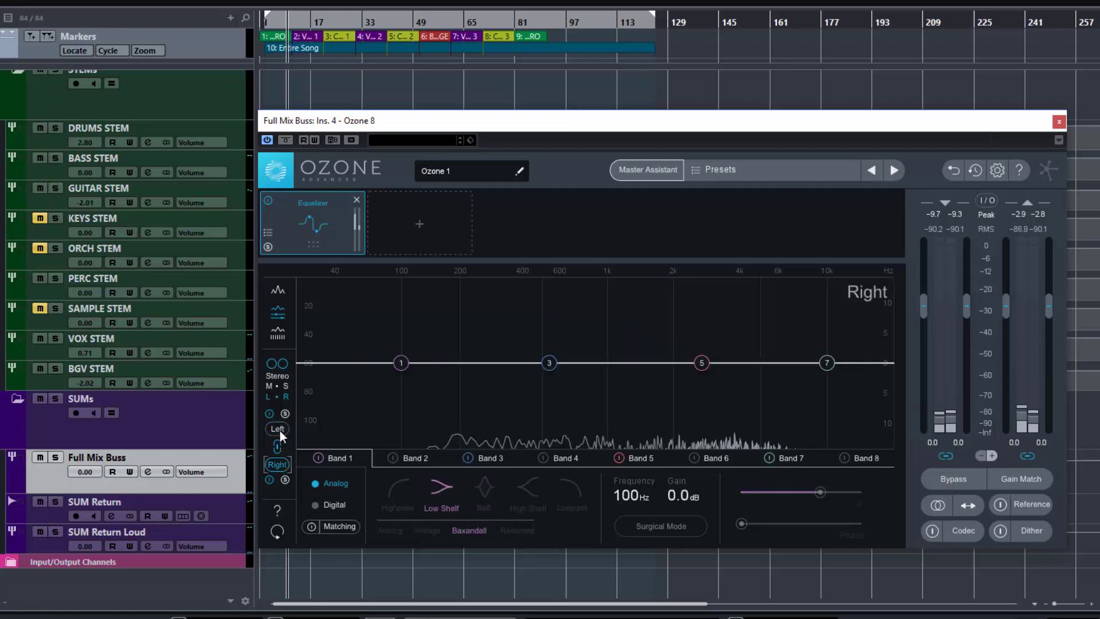
left_click(280, 430)
left_click(279, 463)
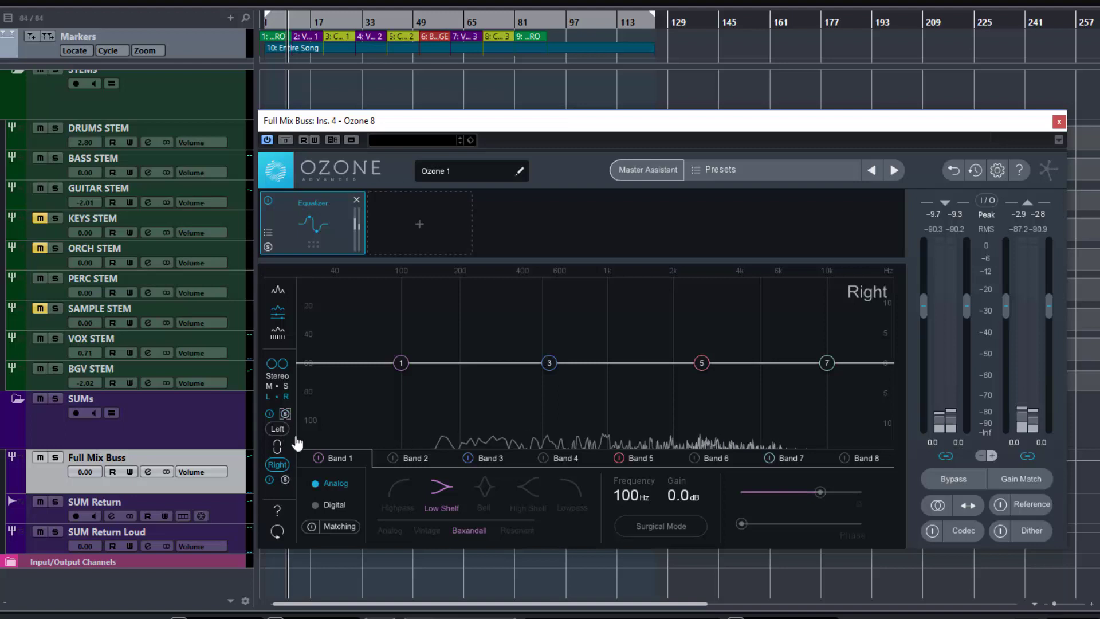
left_click(276, 429)
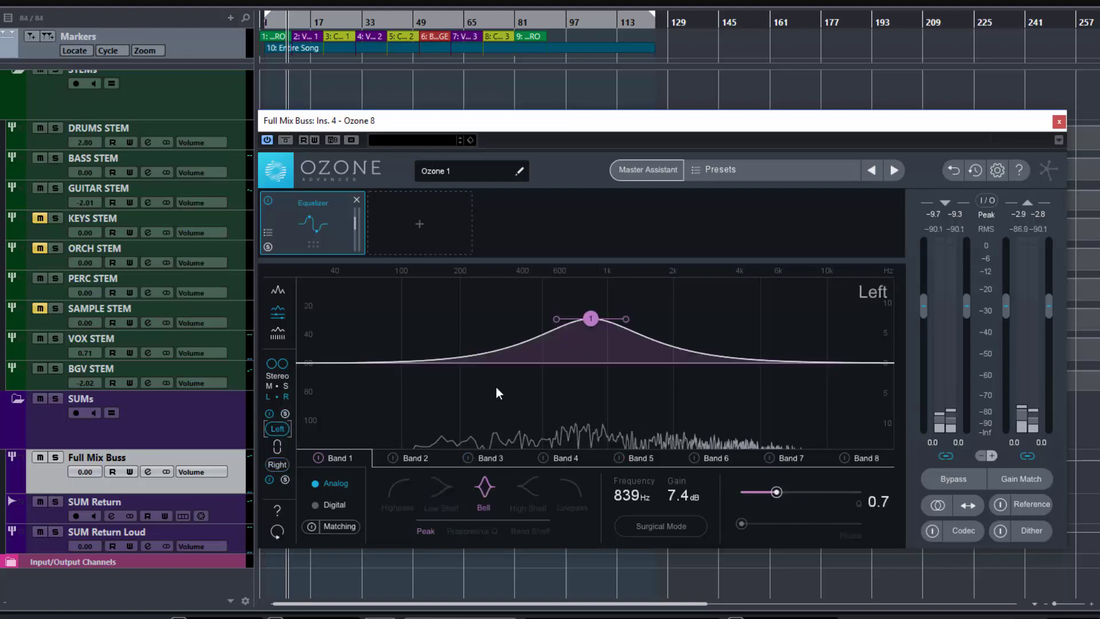
left_click(278, 430)
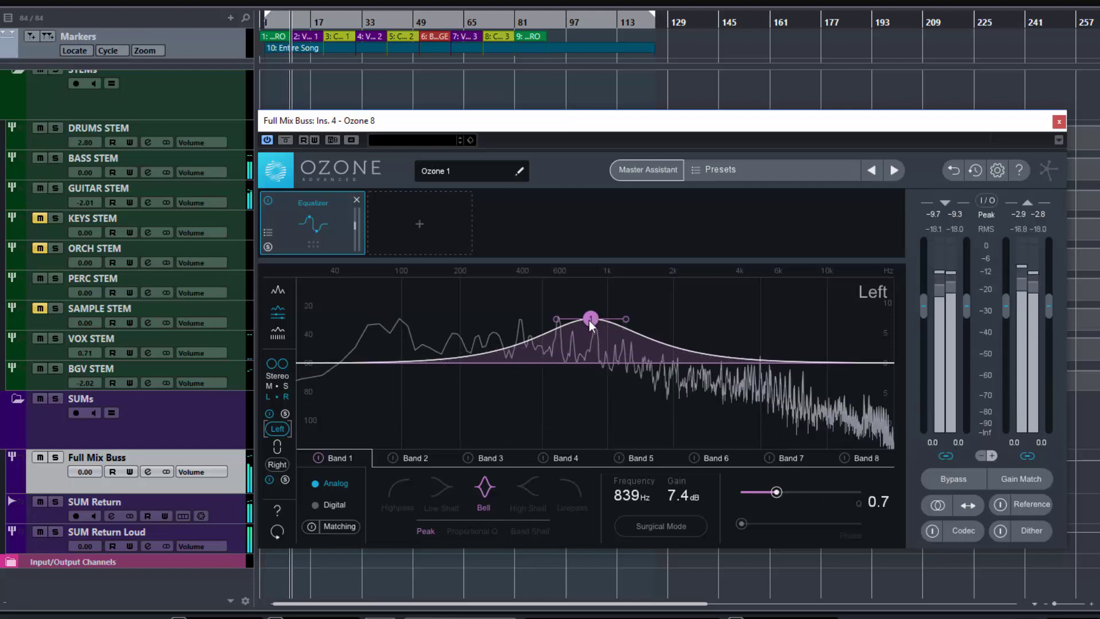
- Boost the Left channel's Band 1 to about 13.2 dB at about 808 Hz, and audition the Left and Right channels soloed
left_click_drag(589, 319, 586, 287)
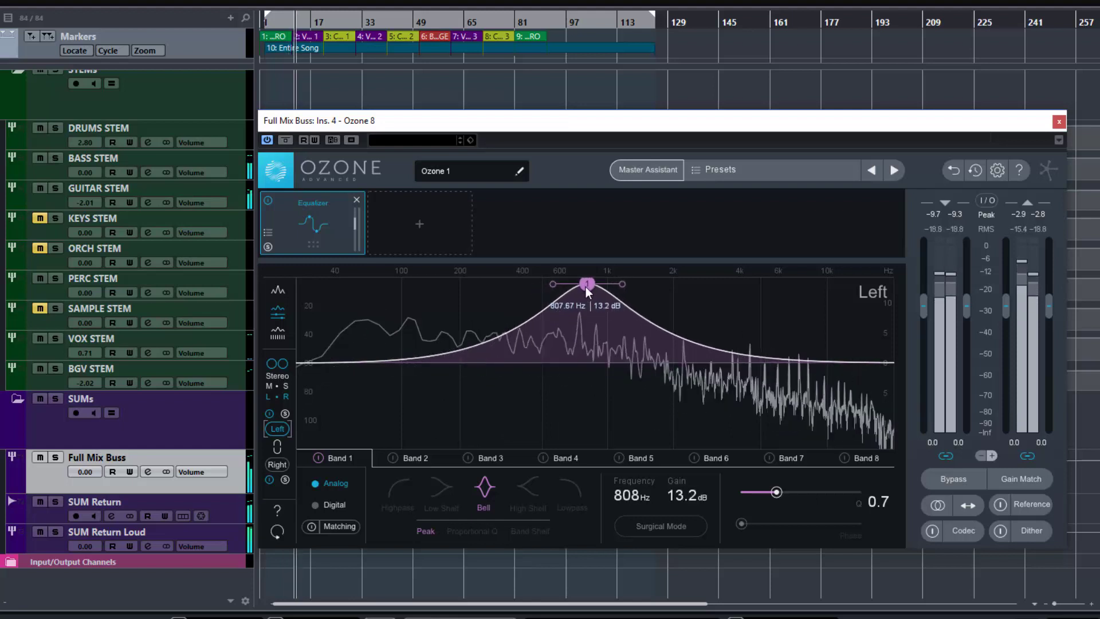
left_click(286, 414)
left_click(286, 480)
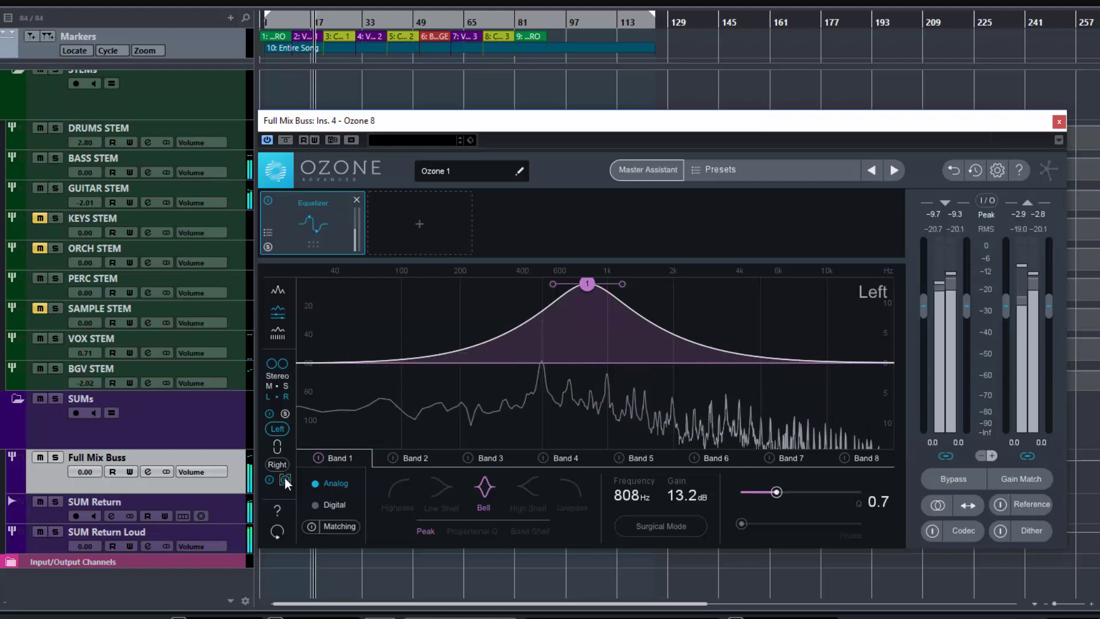
left_click(286, 480)
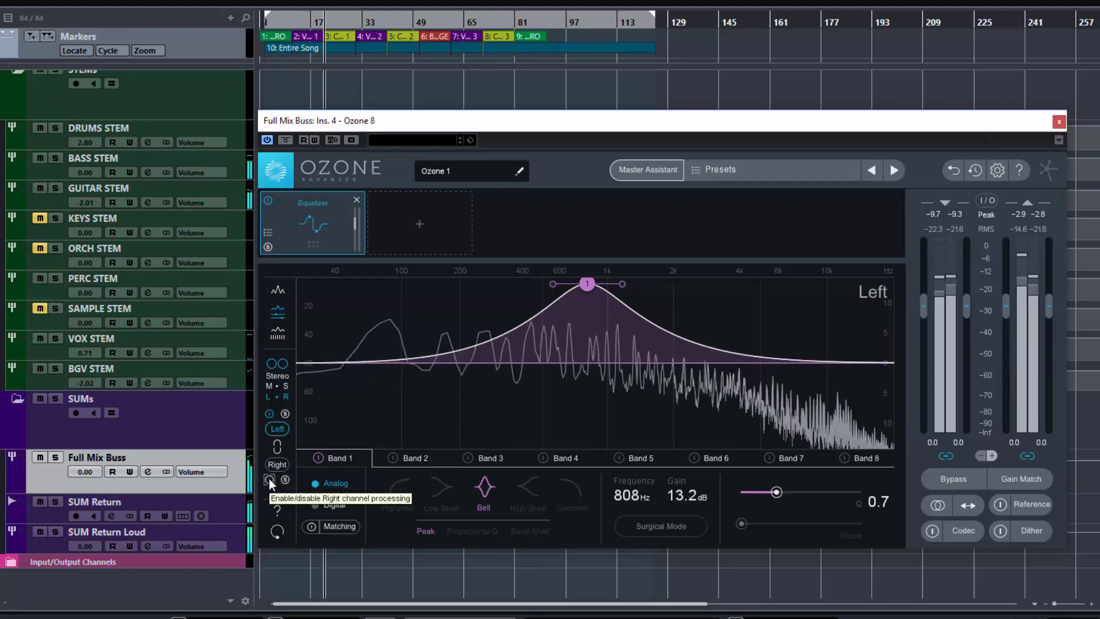
- Compare the playback with Left channel processing off and on
key("space")
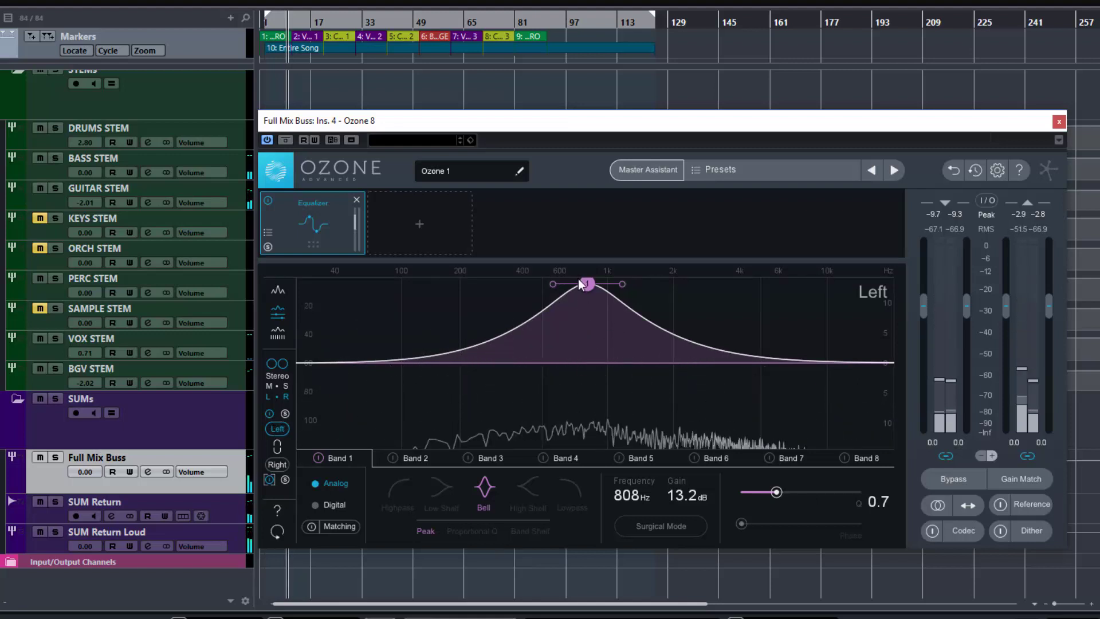
left_click(270, 414)
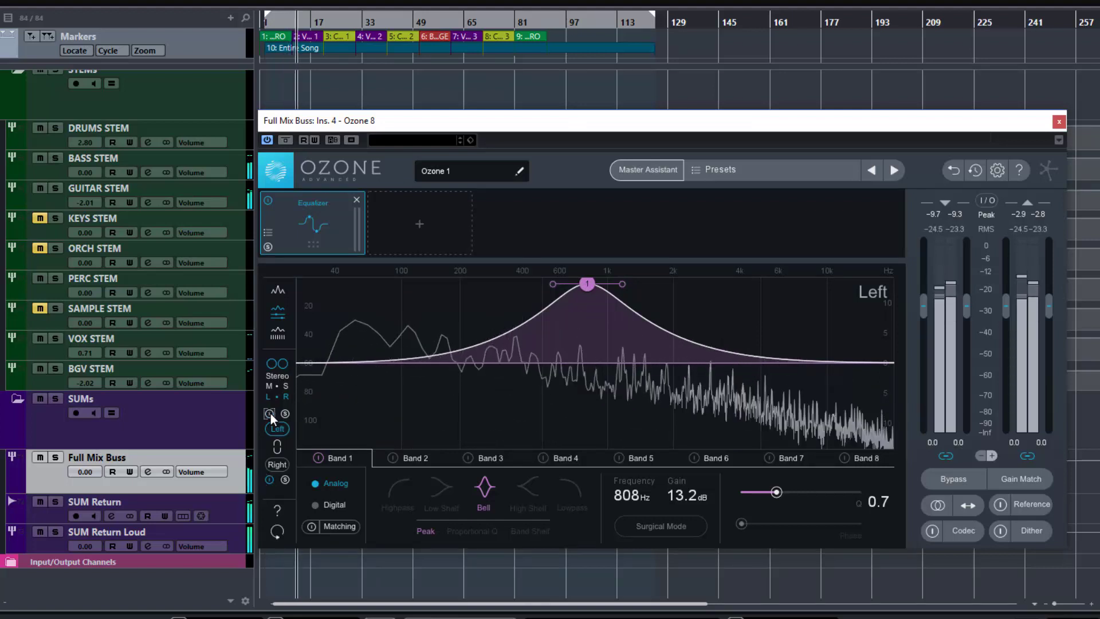
left_click(273, 414)
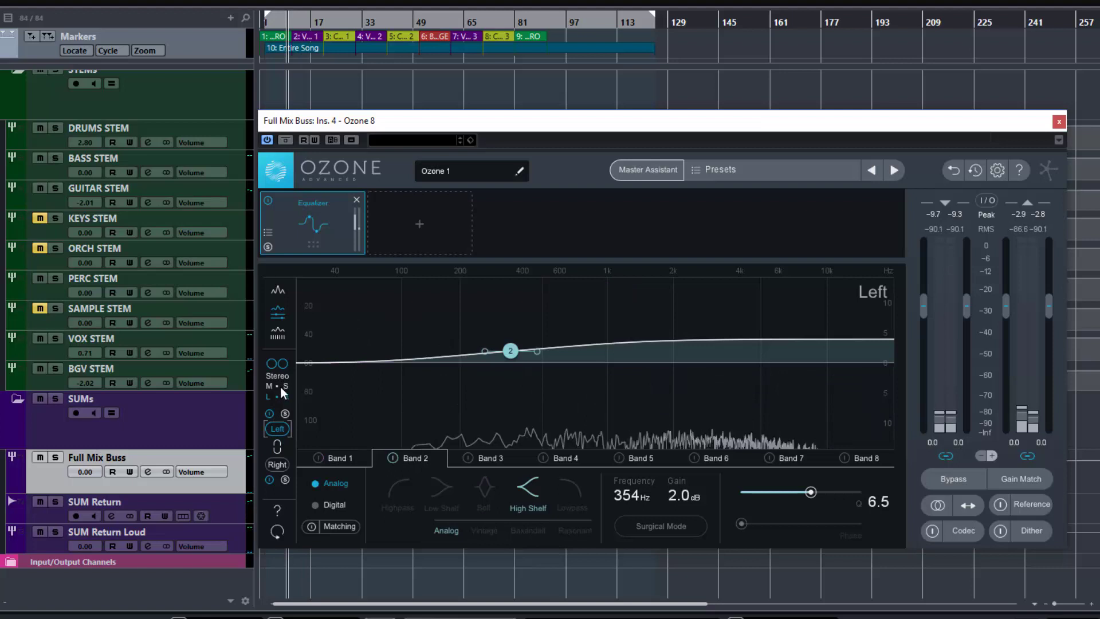
- Switch the Equalizer to Mid/Side mode, lower the Mid channel's Band 2 to about 0.3 dB, and disable that band
left_click(279, 386)
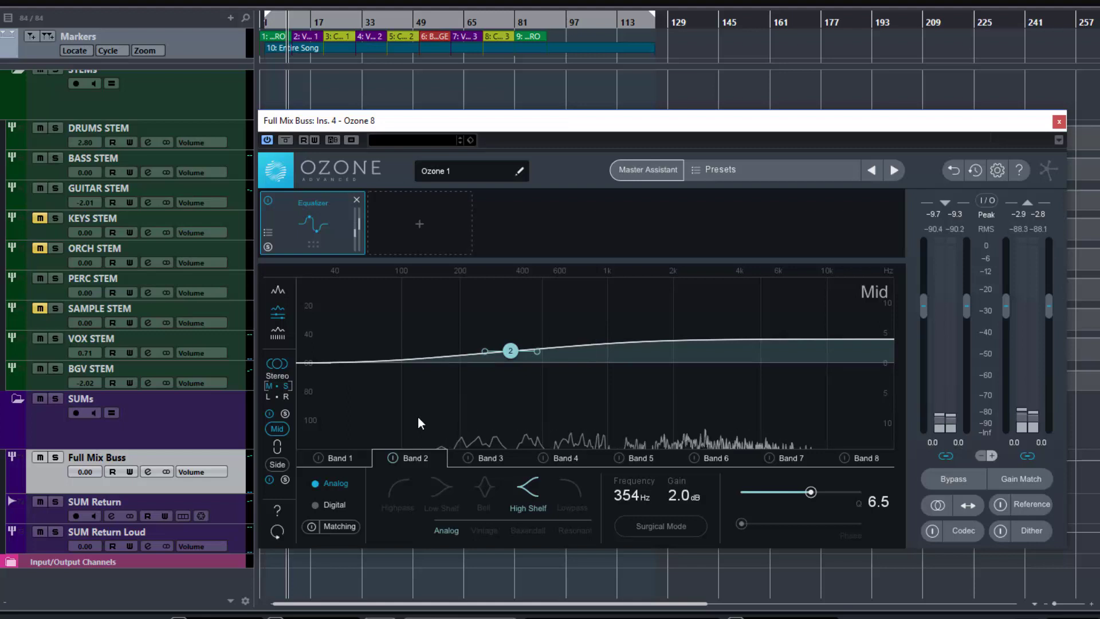
left_click_drag(507, 352, 507, 361)
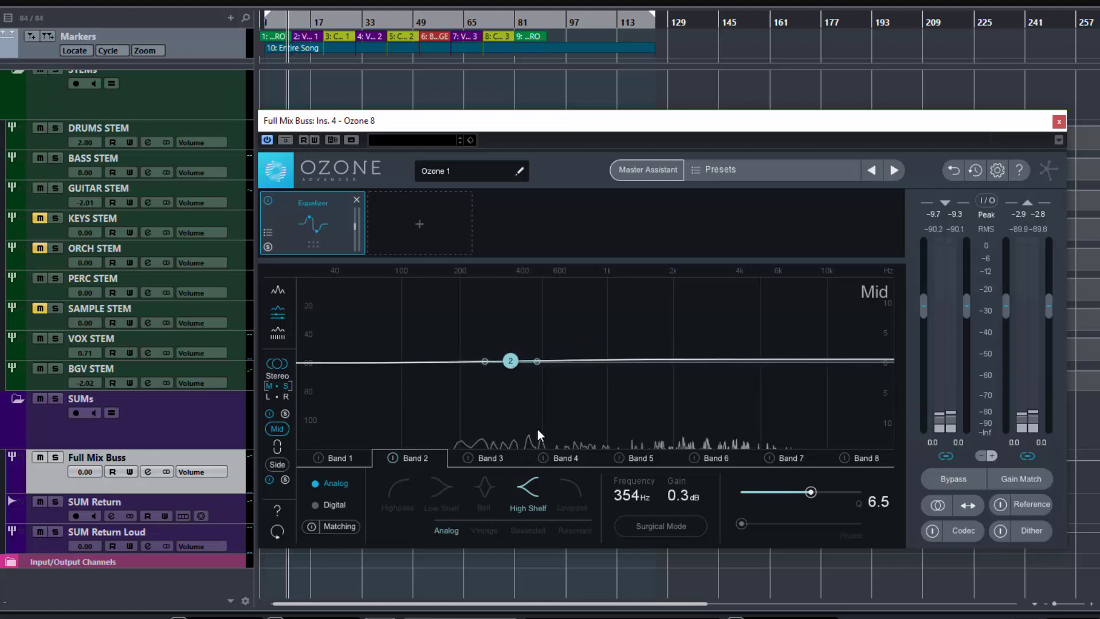
left_click(392, 458)
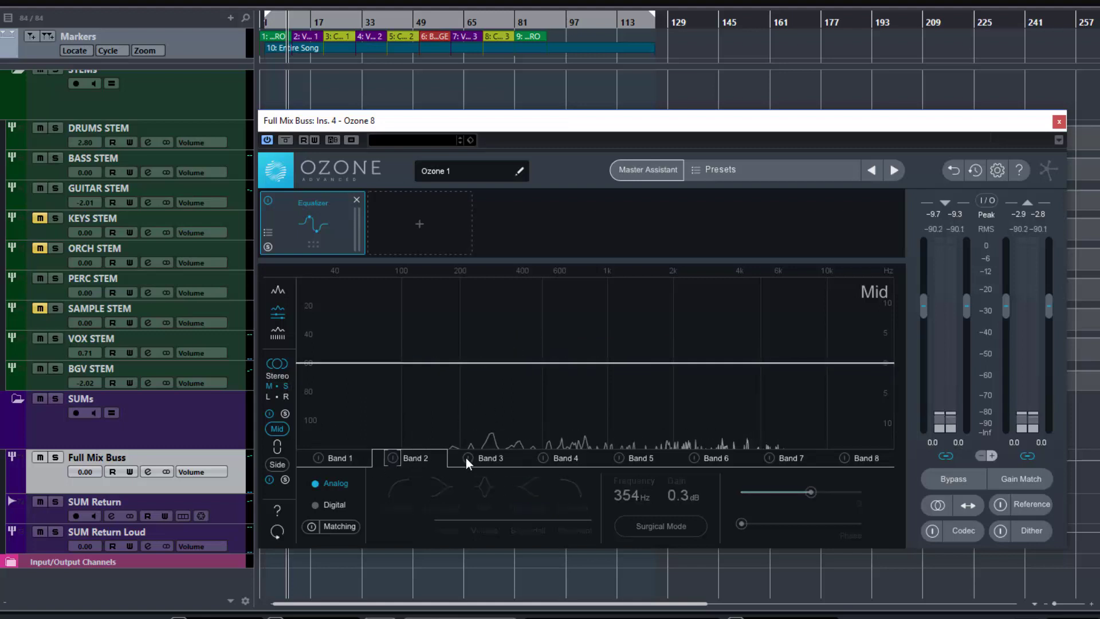
- Enable Band 3 on the Mid channel as a Bell at about 628 Hz with about 0.3 dB of gain
left_click(468, 458)
left_click_drag(543, 363, 591, 342)
left_click(484, 486)
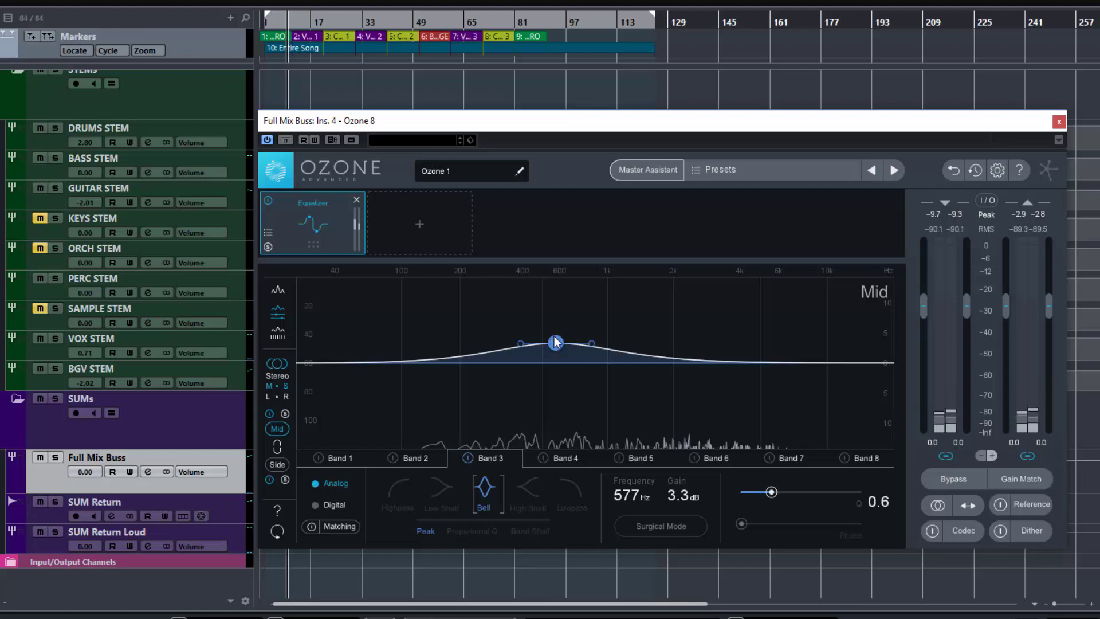
left_click_drag(557, 340, 573, 343)
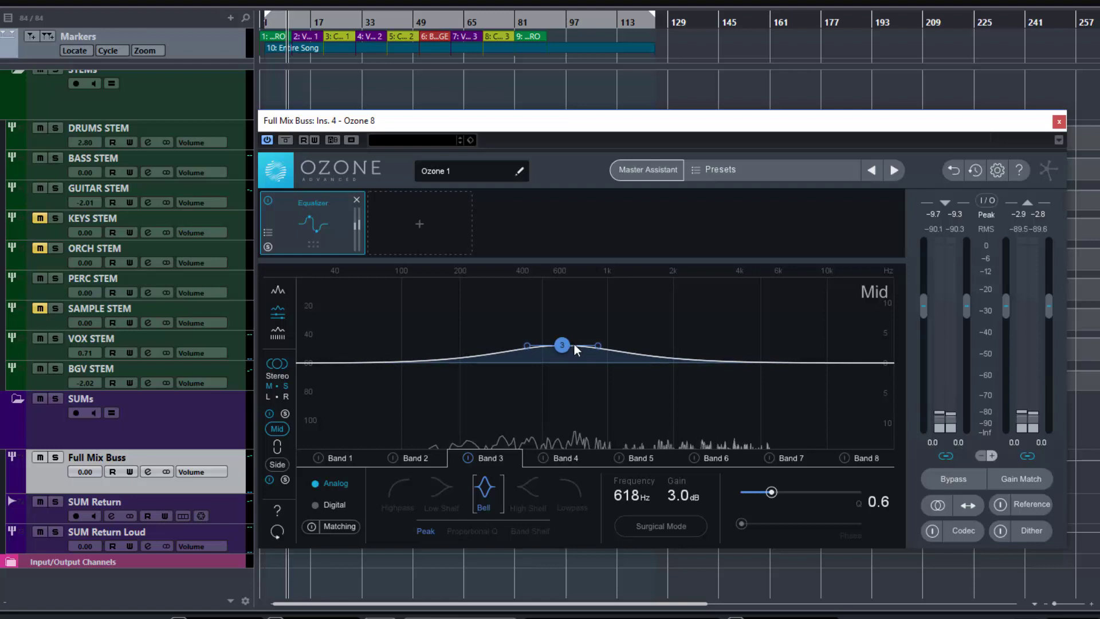
left_click_drag(562, 343, 562, 359)
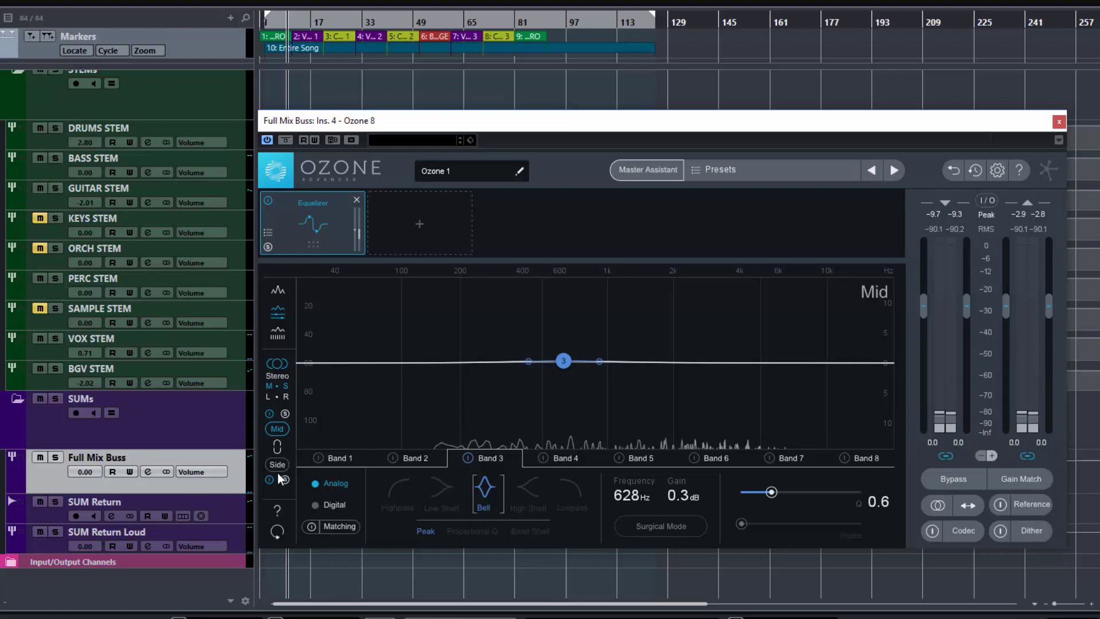
- Play the song and solo the Mid and Side channels in turn, leaving both unsoloed
key("space")
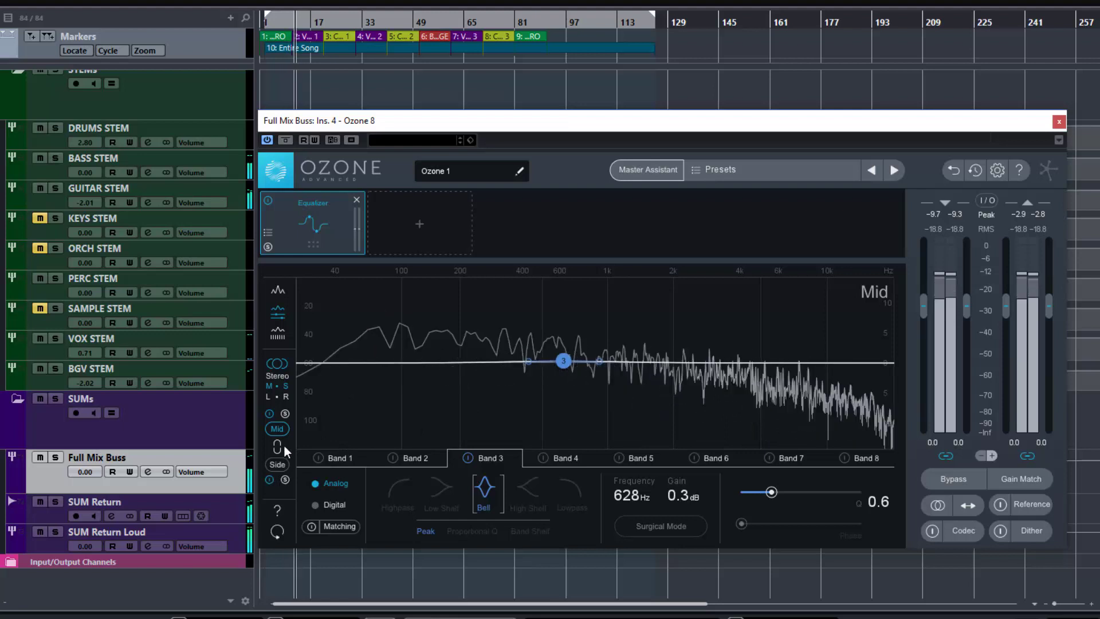
left_click(285, 414)
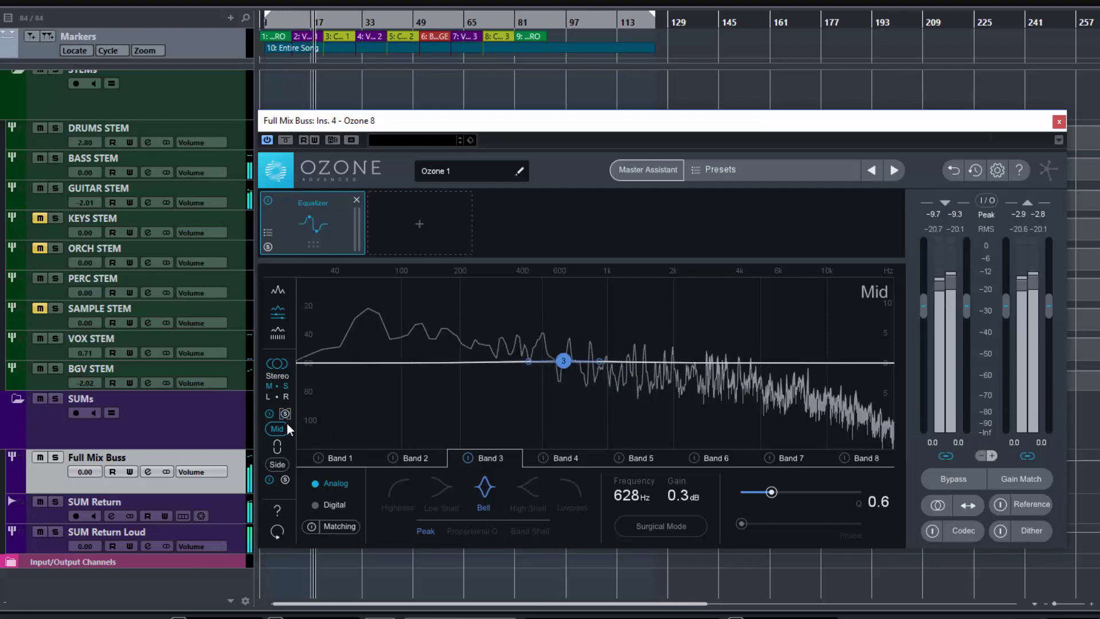
left_click(285, 480)
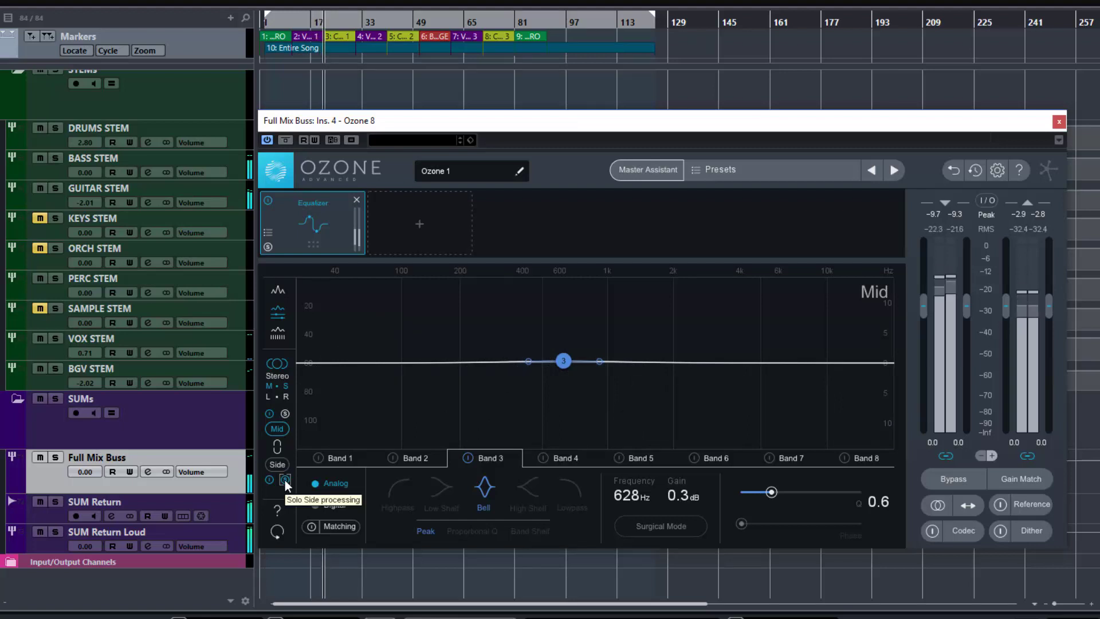
left_click(284, 481)
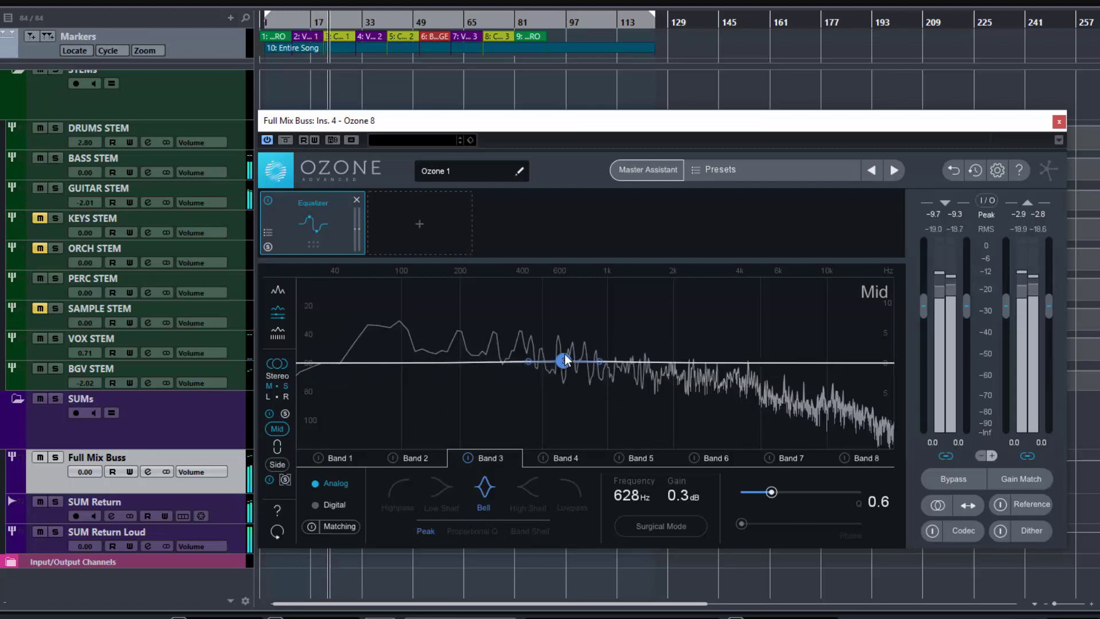
- Audition a Mid Band 3 boost of about 11.3 dB at about 652 Hz, and lower it to about 0.2 dB at about 637 Hz
left_click_drag(565, 360, 568, 293)
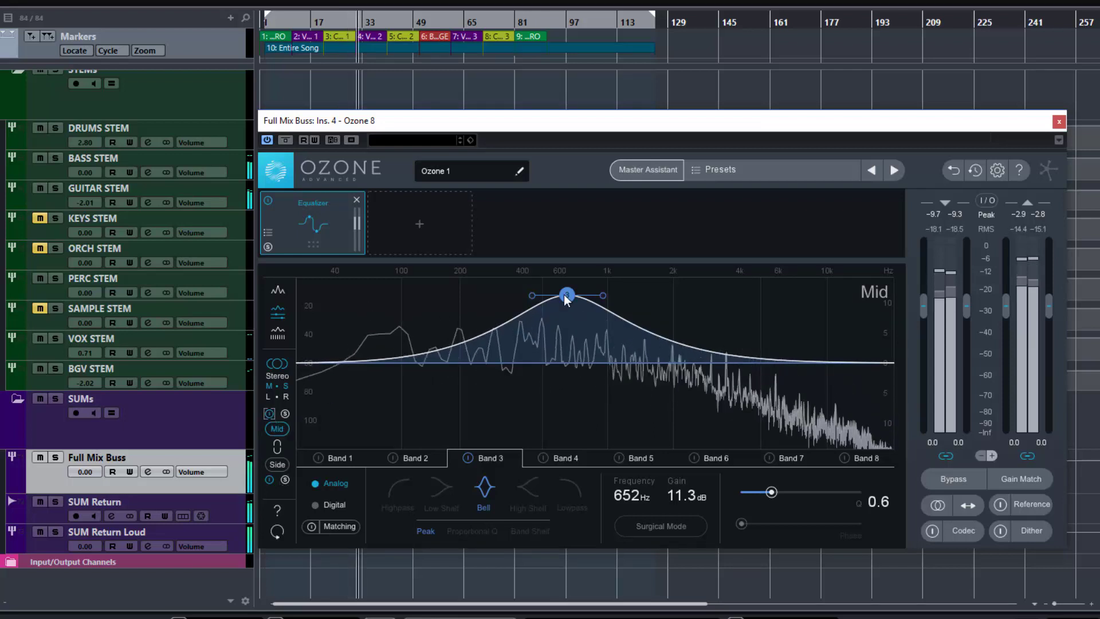
left_click_drag(564, 295, 563, 360)
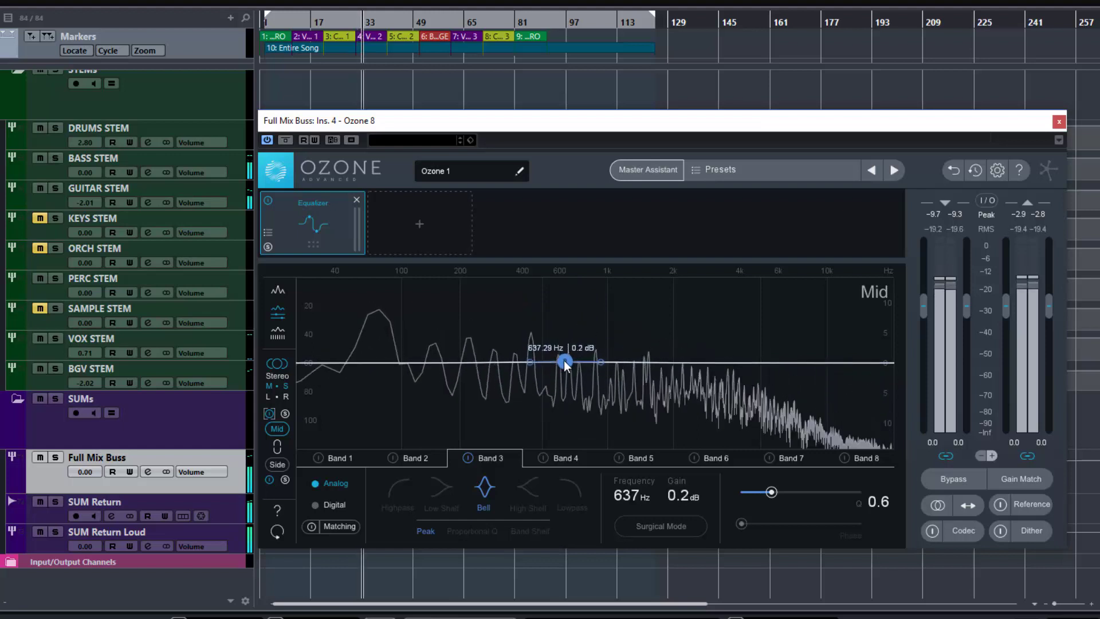
- On the Side channel, set Band 7's High Shelf to about 12.1 dB at about 1.01 kHz and audition it
left_click(278, 465)
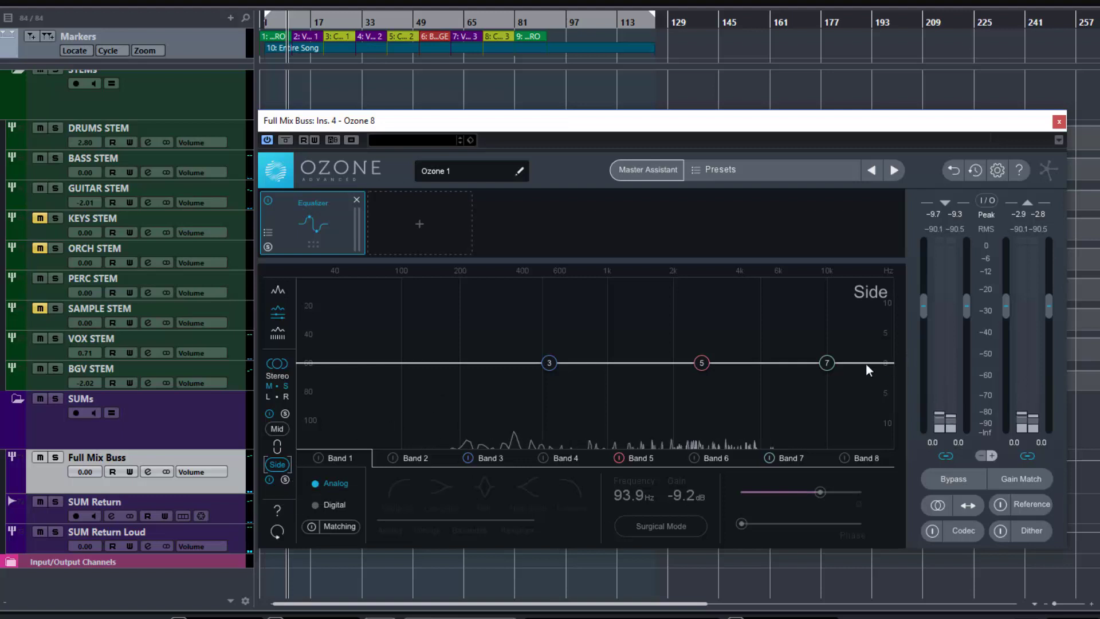
left_click_drag(825, 366, 732, 362)
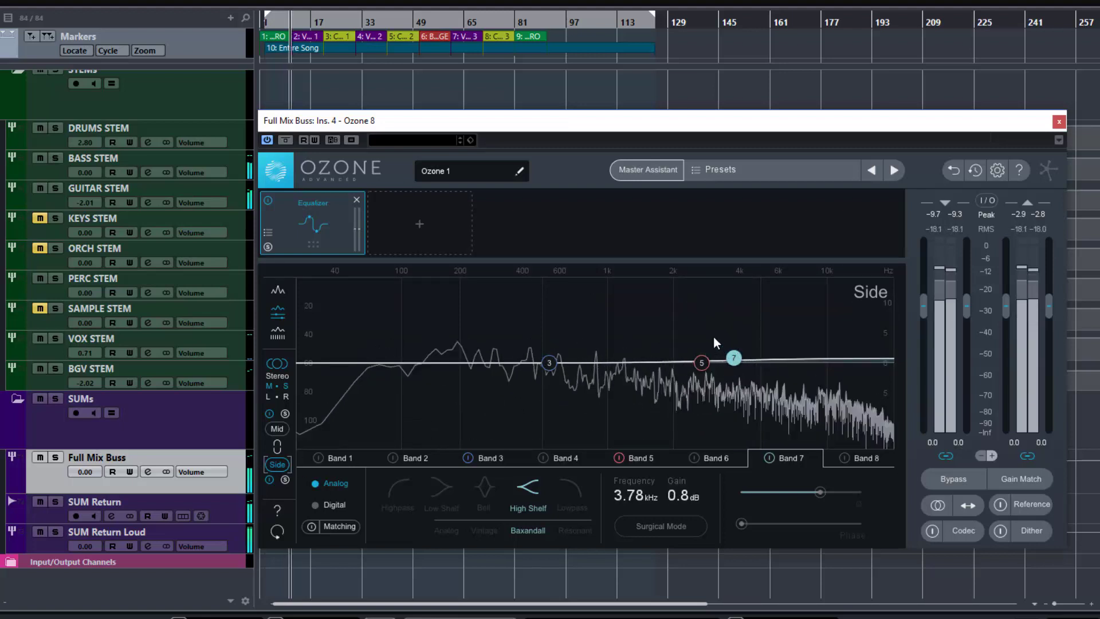
left_click_drag(733, 358, 610, 289)
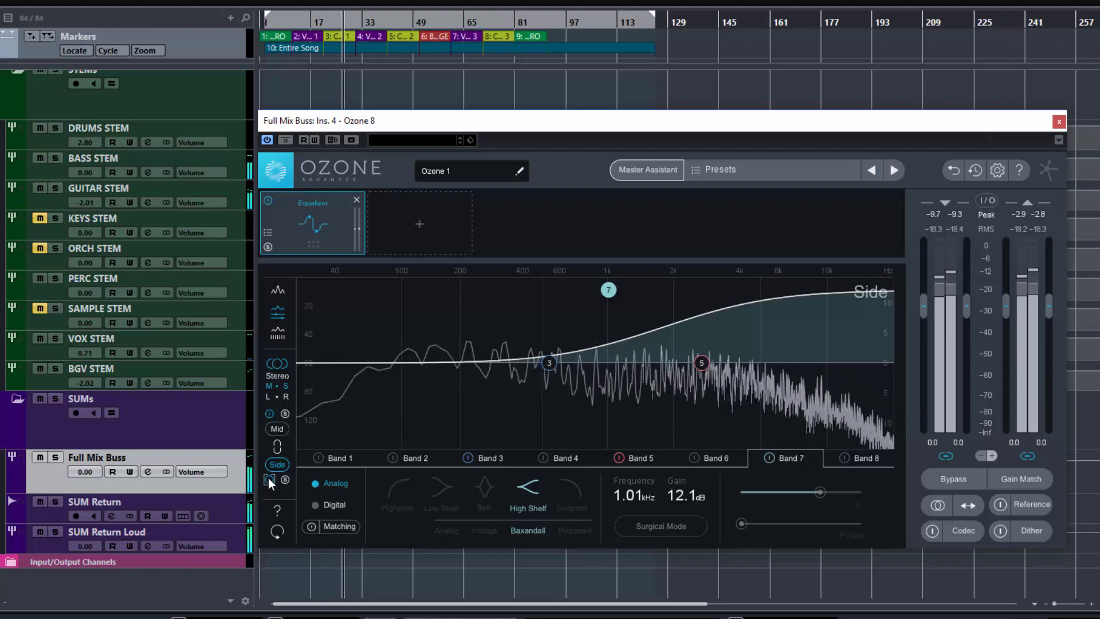
key("space")
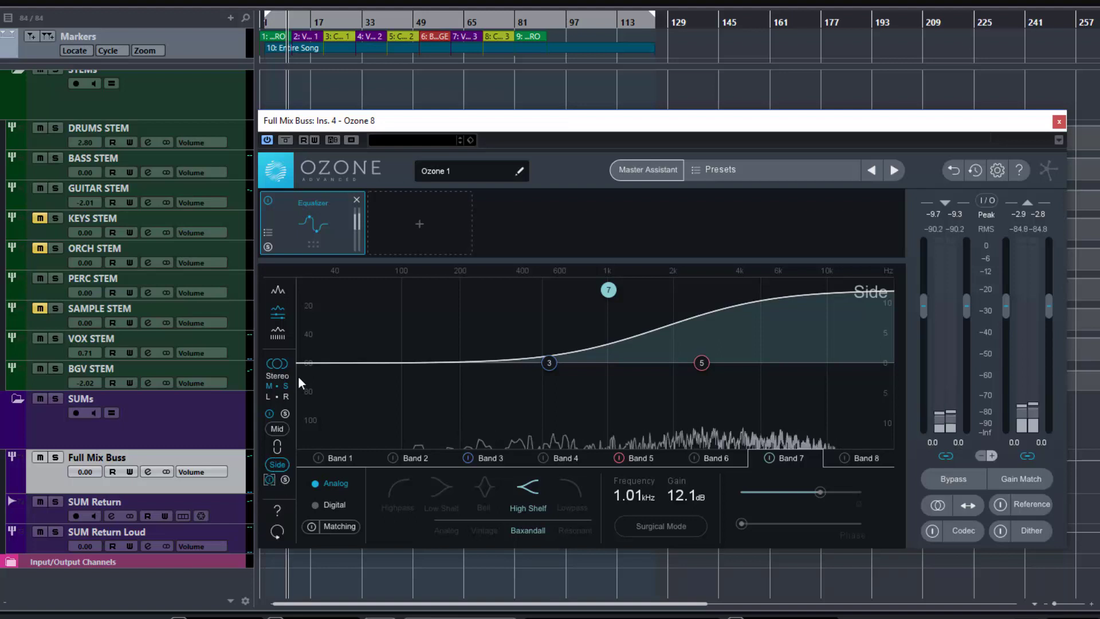
- Return the Equalizer to Stereo mode and open its Matching controls
left_click(280, 376)
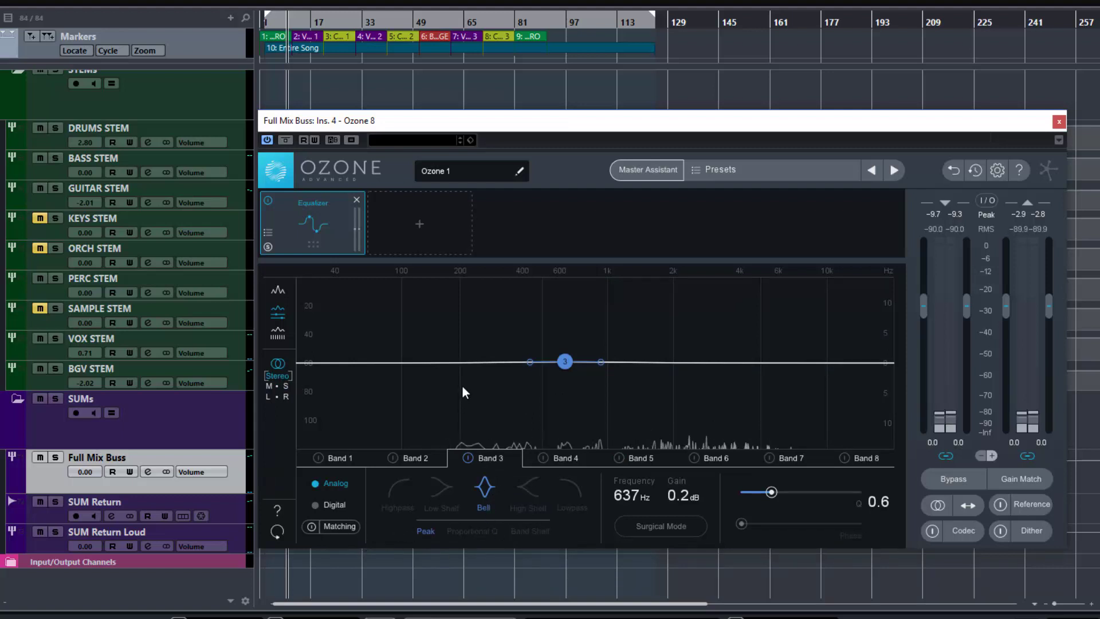
left_click(335, 523)
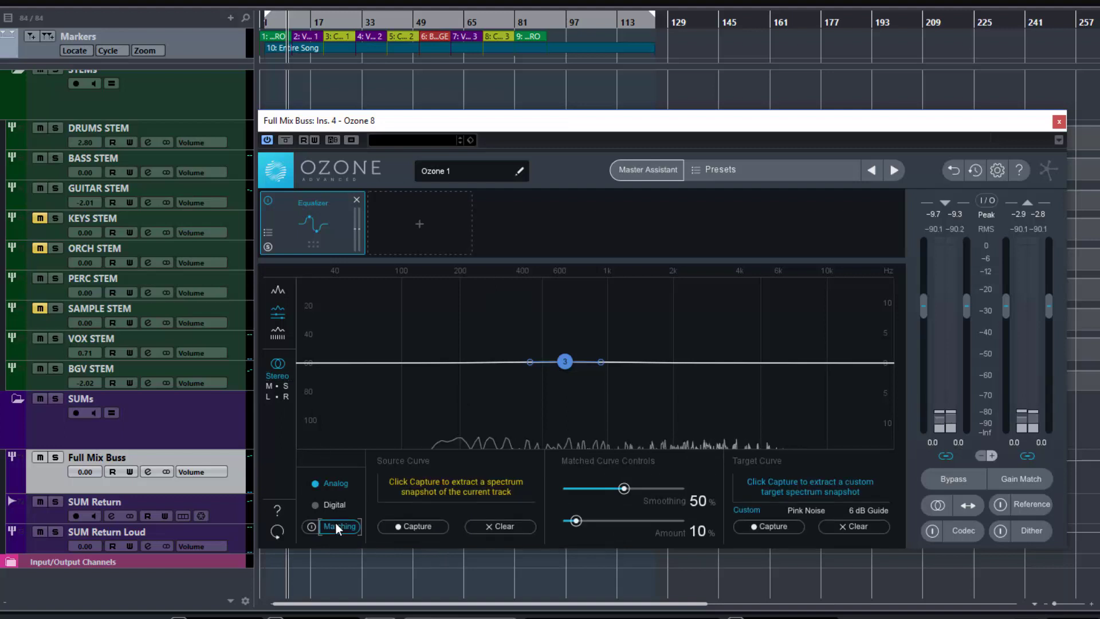
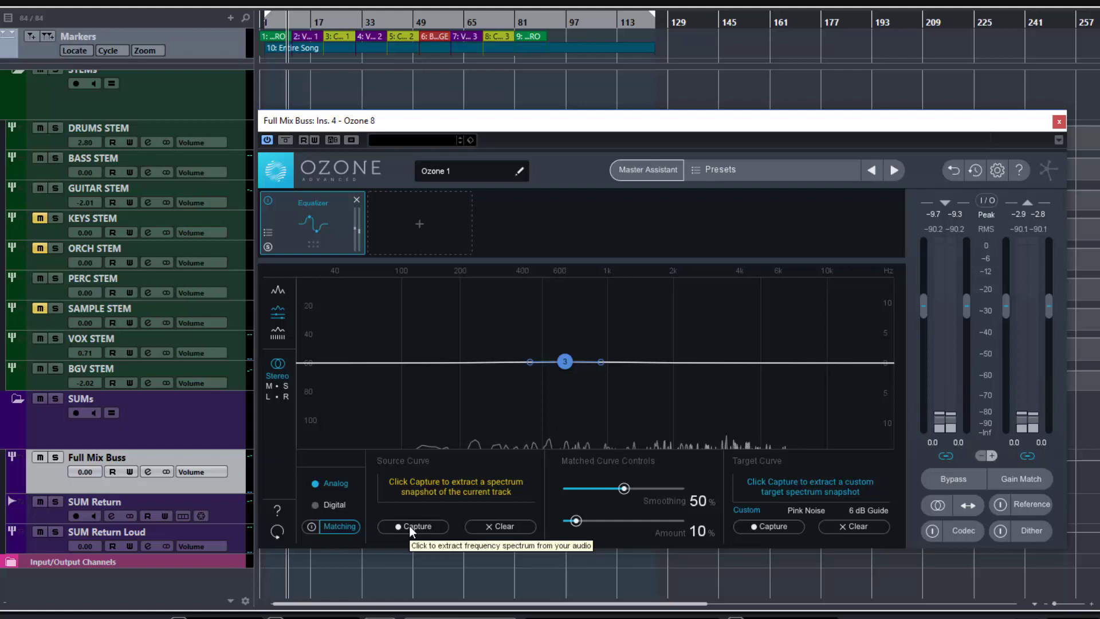
- Capture the full mix's spectrum as the Matching Source Curve while the song plays
left_click(409, 524)
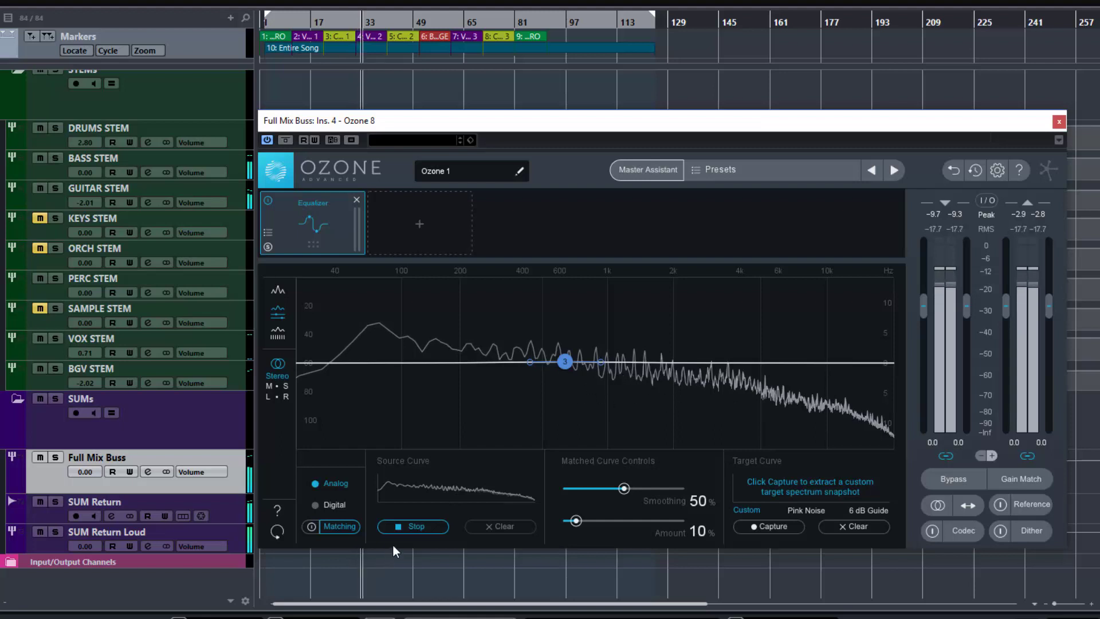
left_click(408, 531)
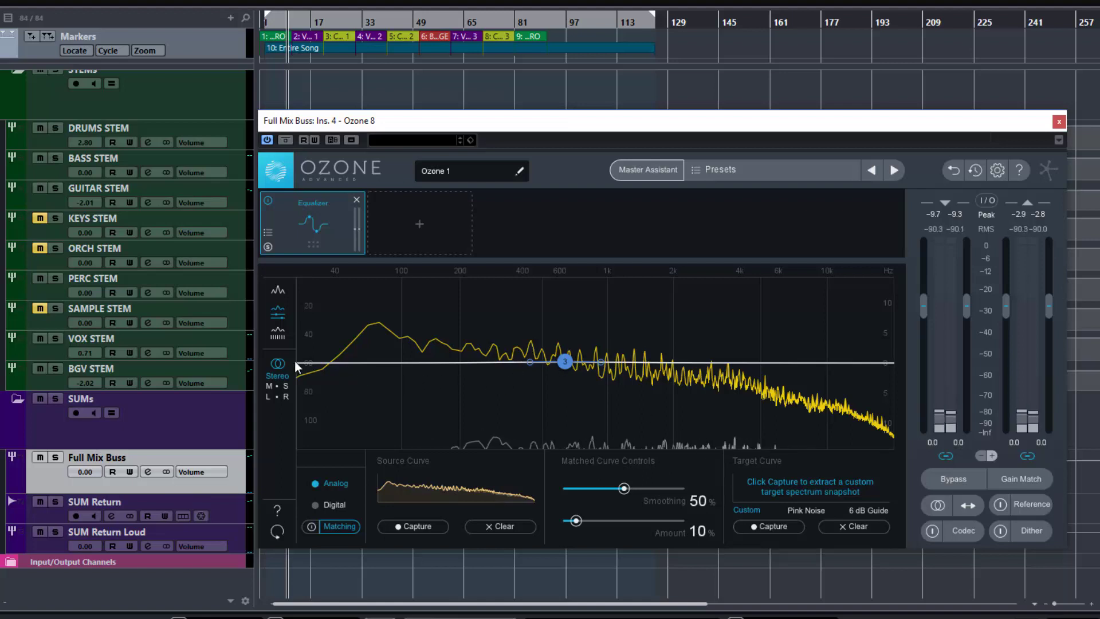
- Insert an Ozone 8 Equalizer in the Full Mix Buss's second insert slot and bring its window into full view
left_click(148, 472)
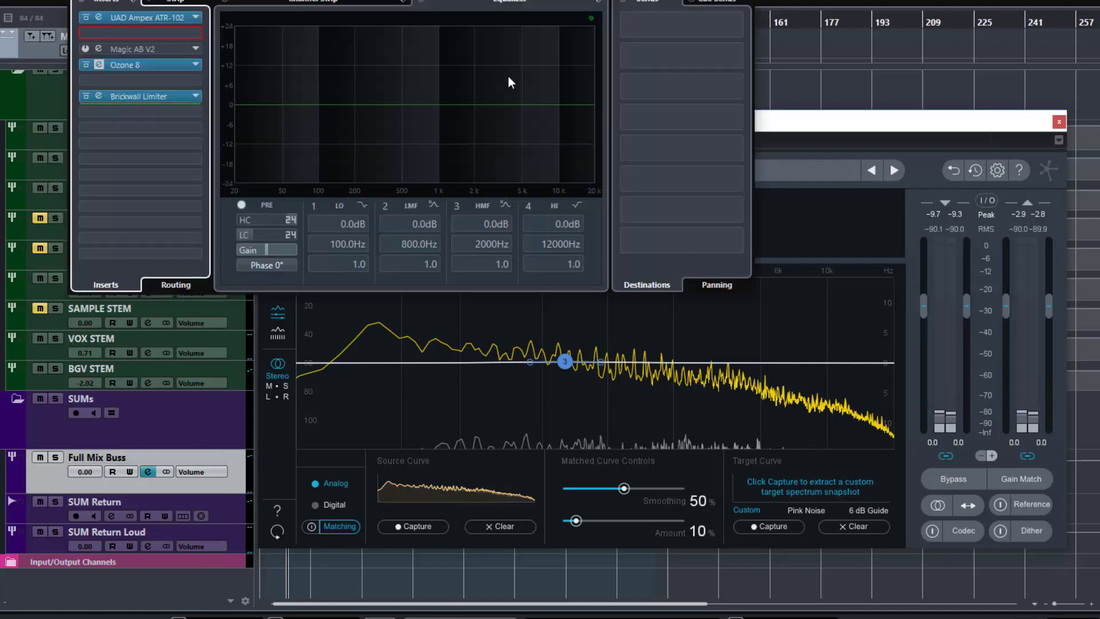
left_click_drag(469, 82, 429, 0)
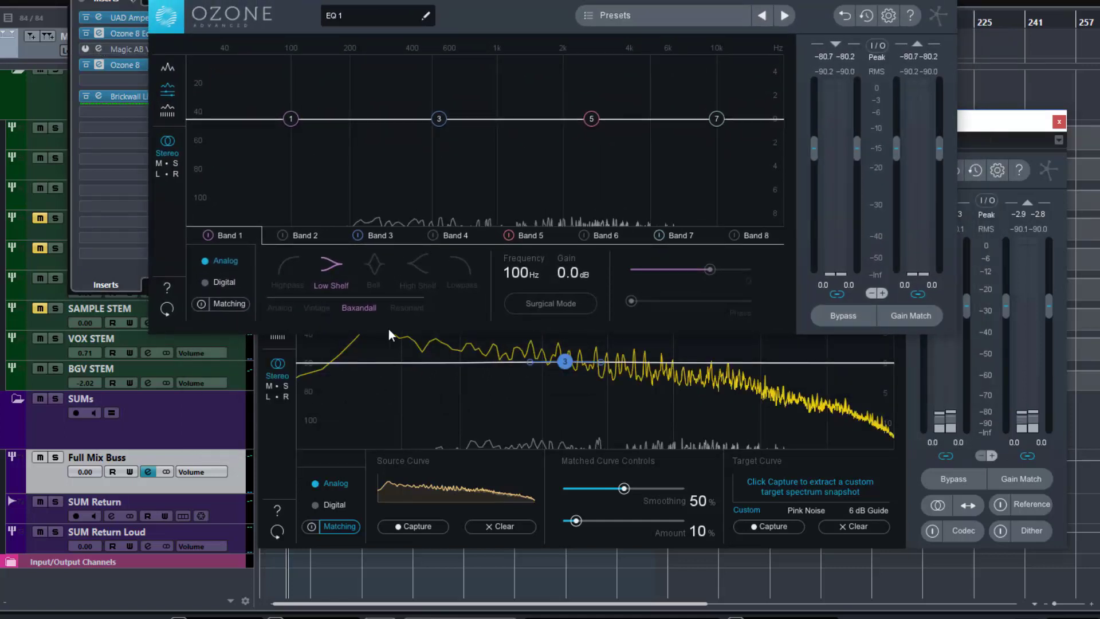
left_click(109, 0)
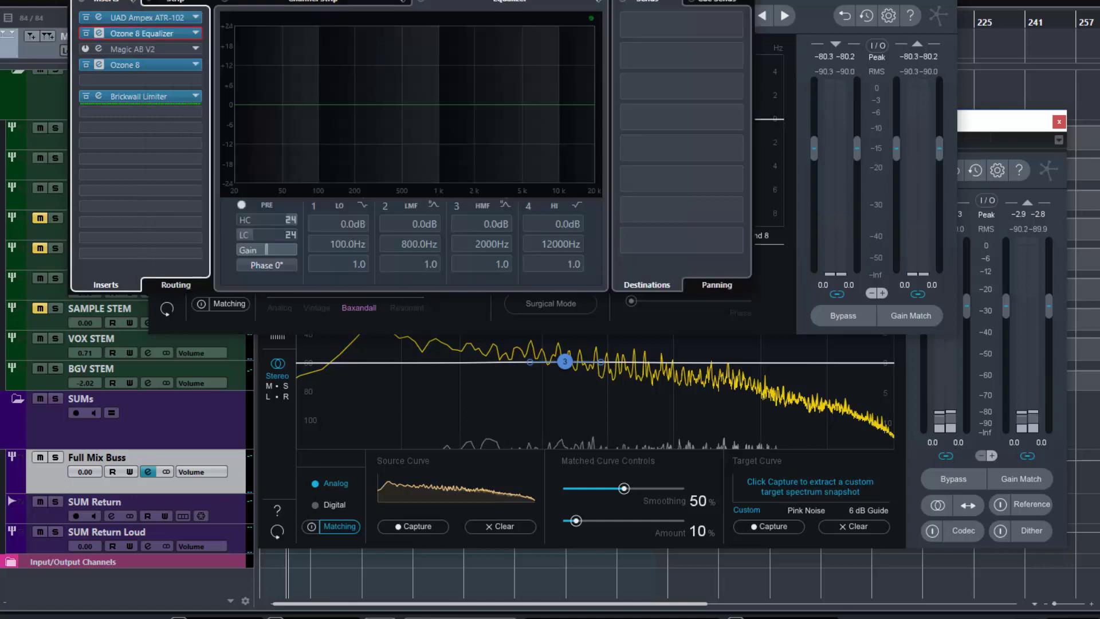
left_click(748, 0)
left_click_drag(755, 0, 761, 24)
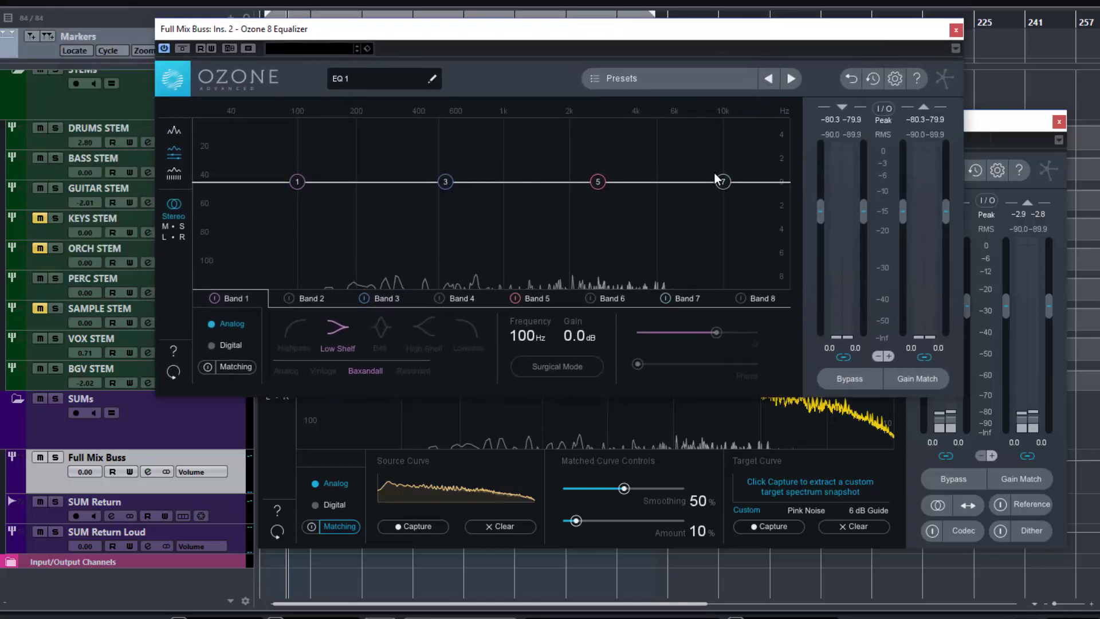
- In the inserted Equalizer, boost Band 1 about 1.7 dB at 195 Hz, cut Band 3, and boost Band 7 about 4.1 dB at 2.03 kHz
left_click_drag(720, 180, 626, 121)
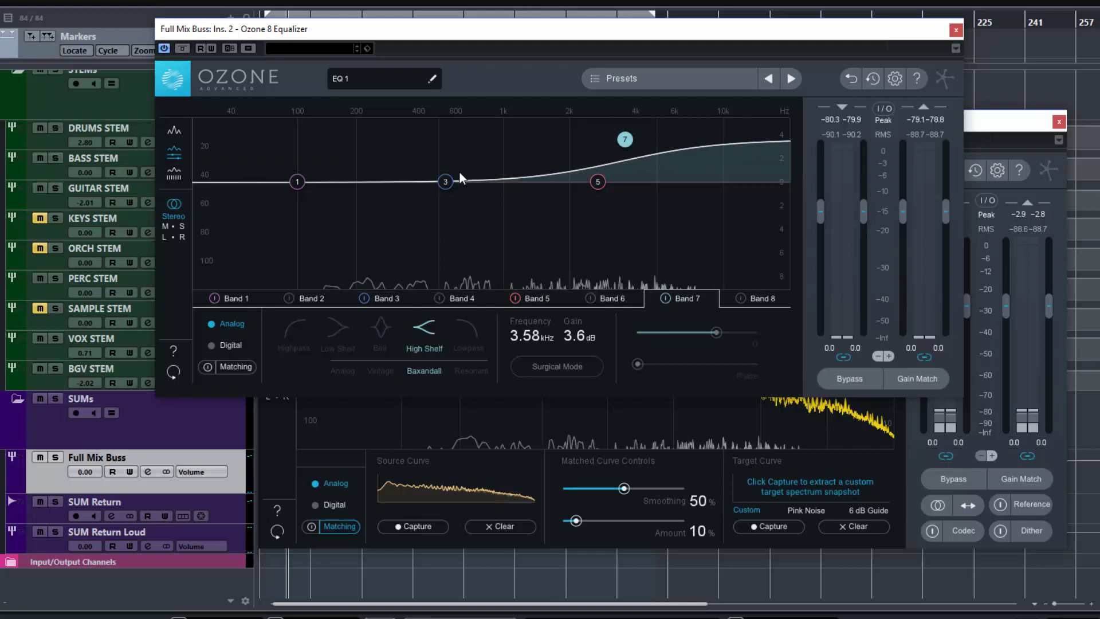
left_click_drag(453, 182, 479, 238)
left_click_drag(296, 182, 354, 161)
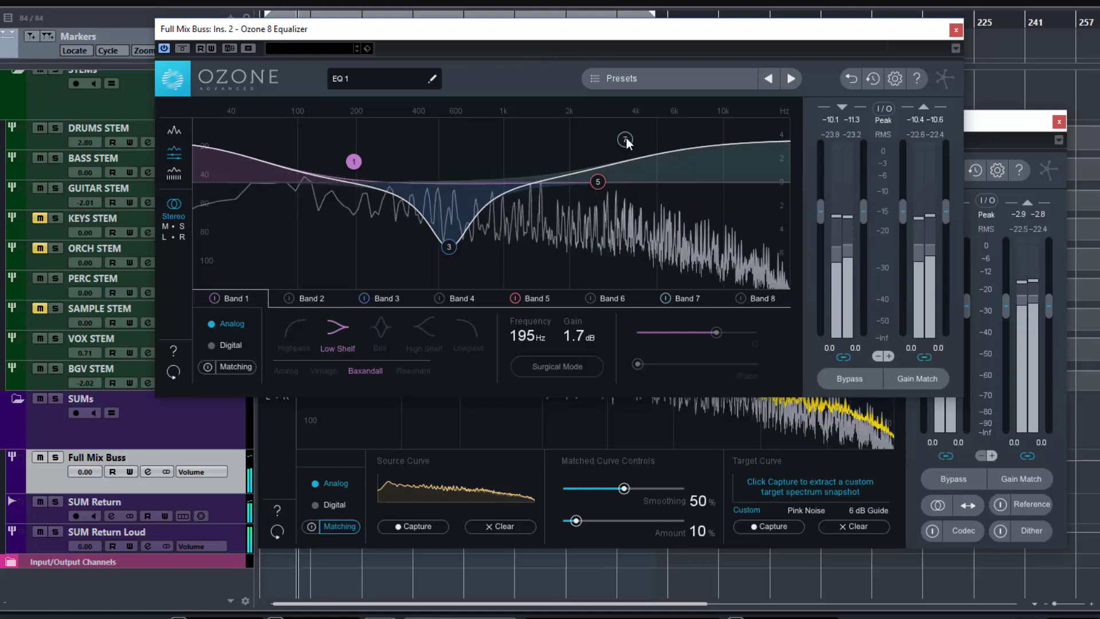
left_click_drag(626, 138, 572, 136)
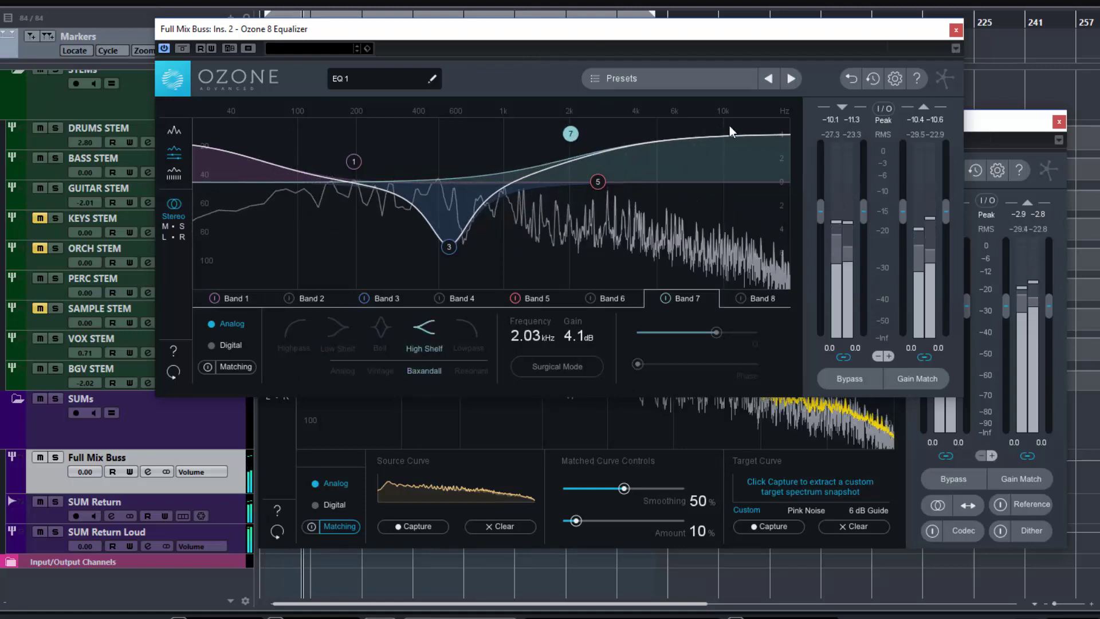
- Start capturing a custom Target Curve in the insert 4 Ozone 8 while the song plays
left_click(982, 118)
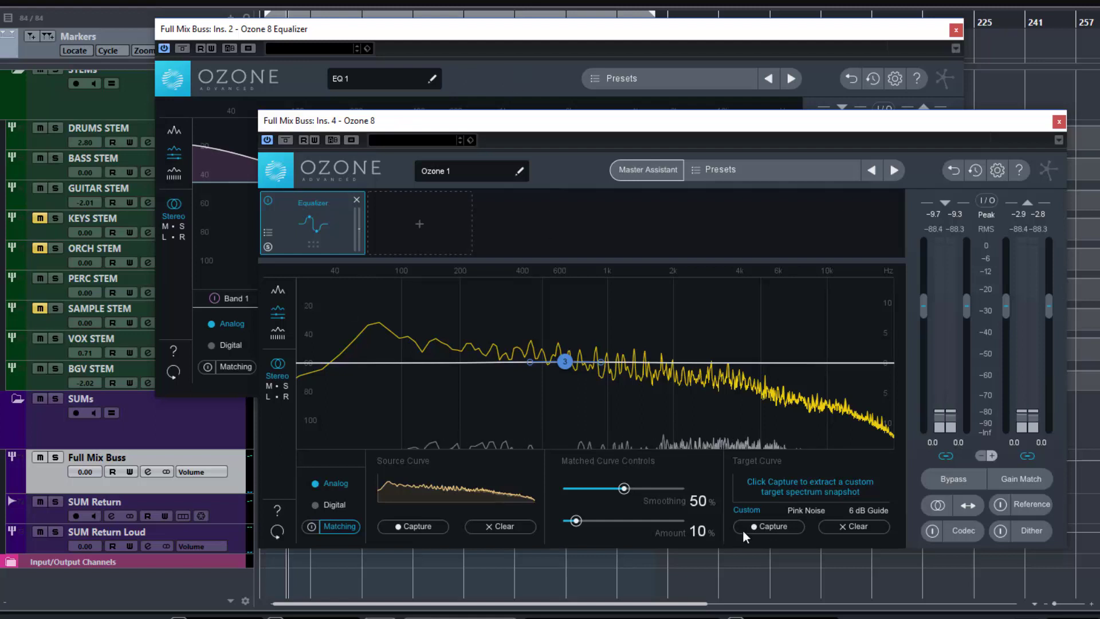
left_click(757, 525)
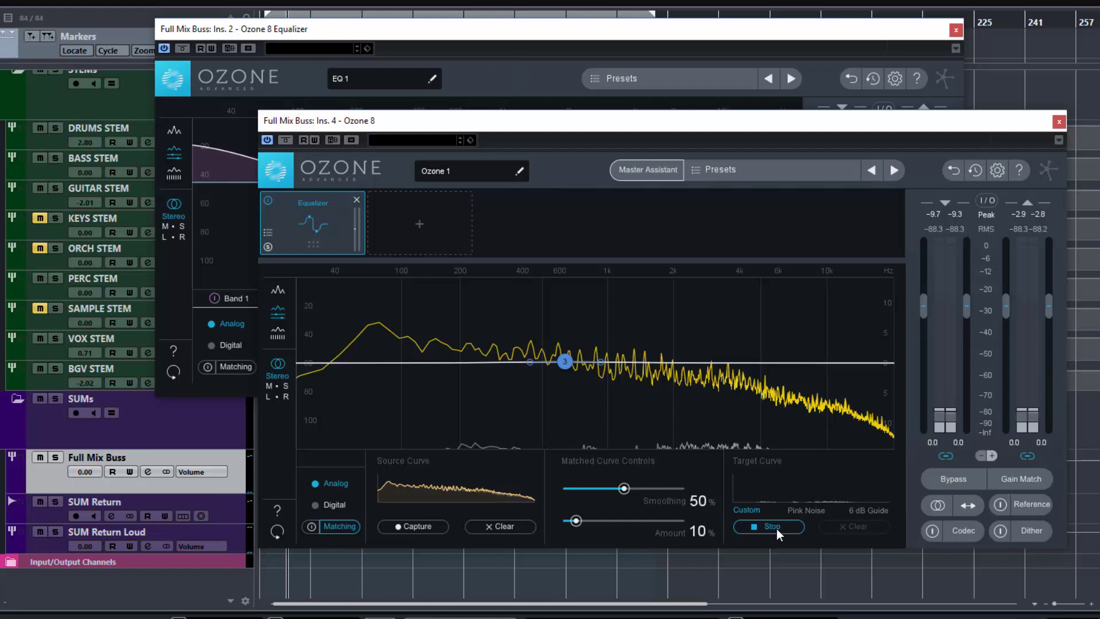
key("space")
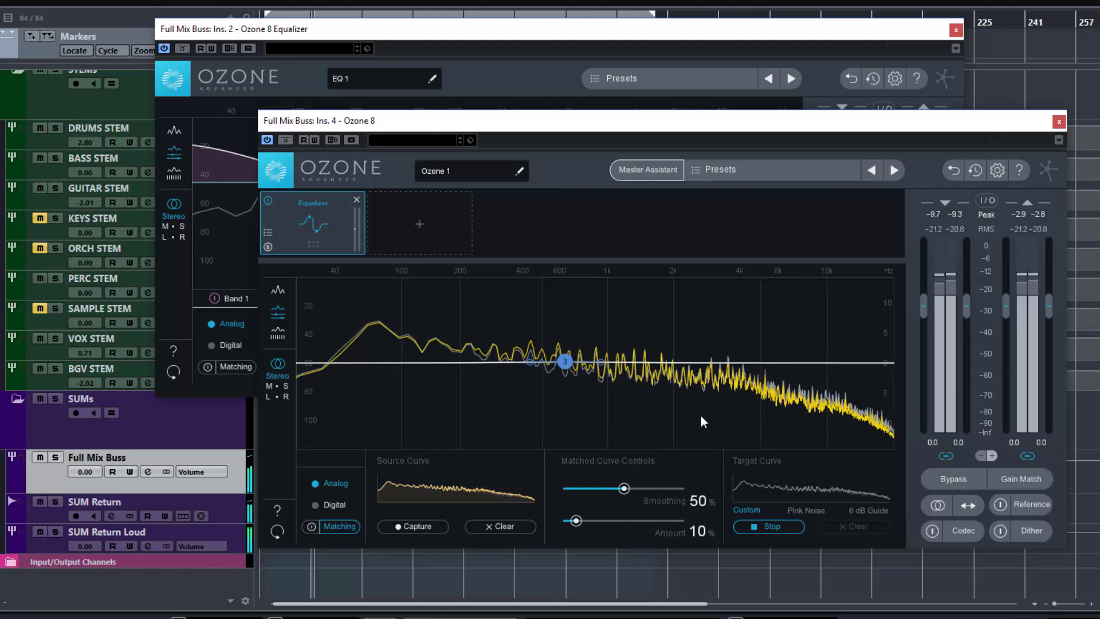
- Raise the gain and frequency of Band 1's Low Shelf in the insert 2 Equalizer, and return to the Matching controls
left_click(517, 32)
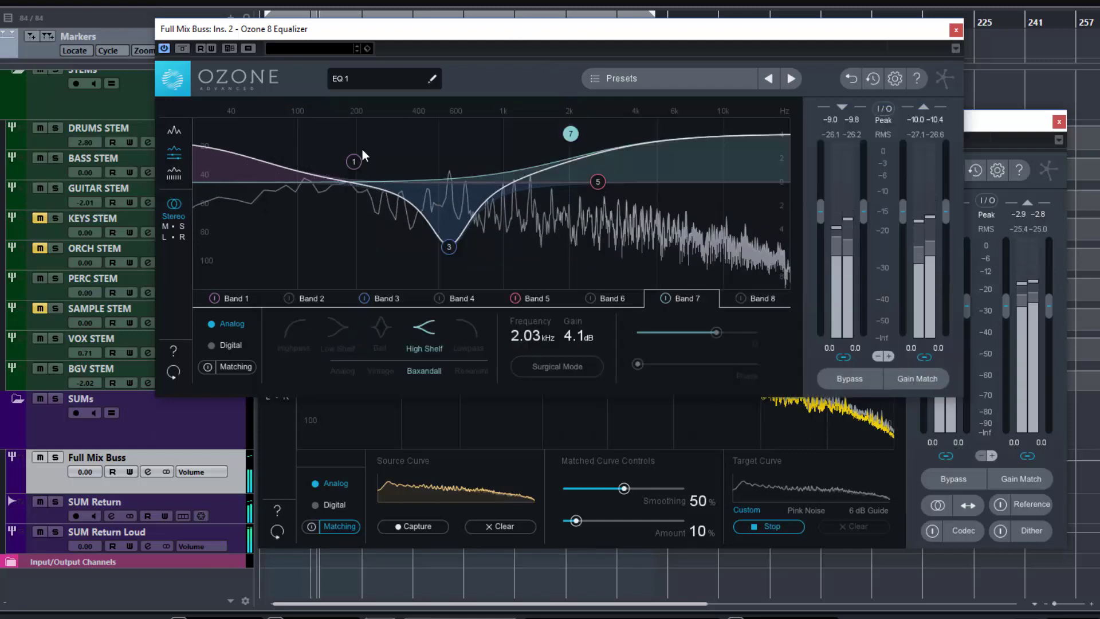
left_click_drag(362, 153, 442, 140)
left_click(270, 433)
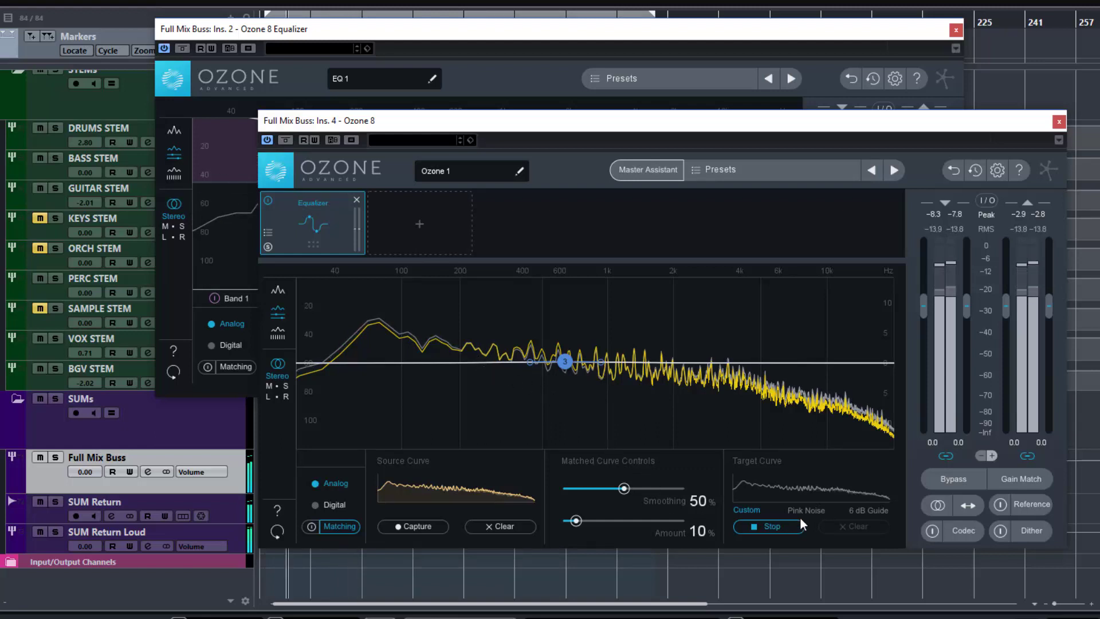
- Discard the captured Target Curve and capture a new custom one from the equalized song during playback
left_click(759, 528)
left_click(851, 530)
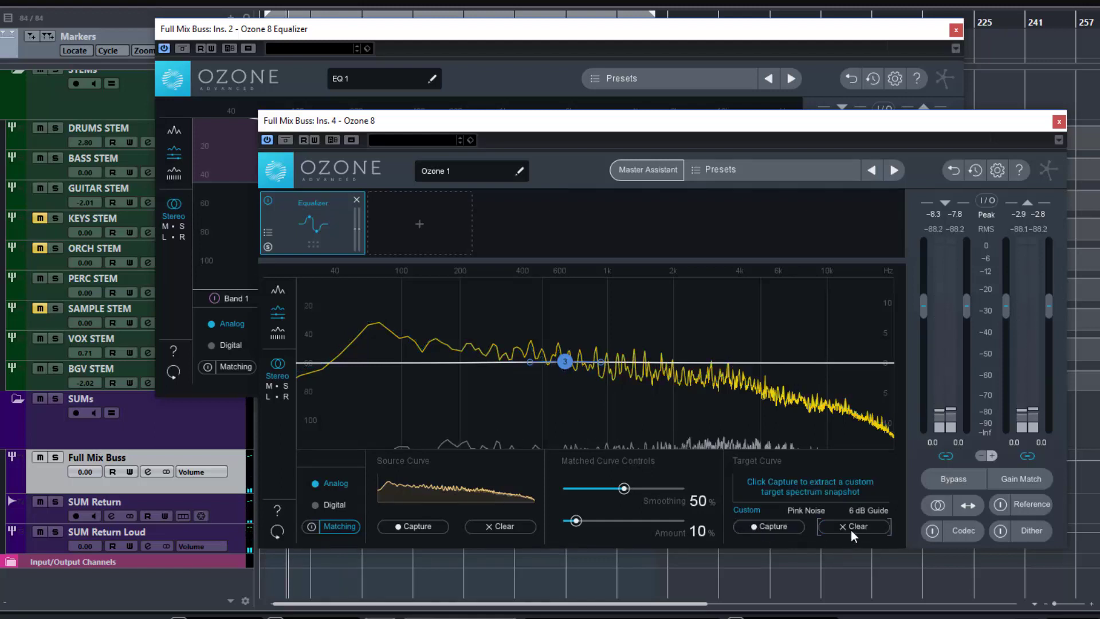
left_click(761, 526)
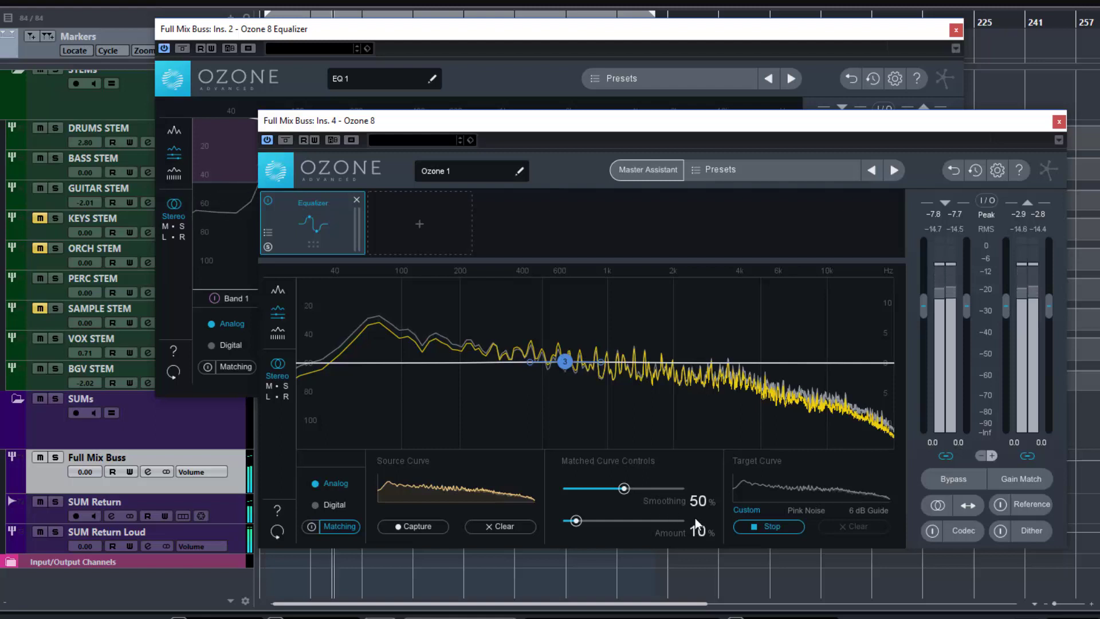
left_click(768, 525)
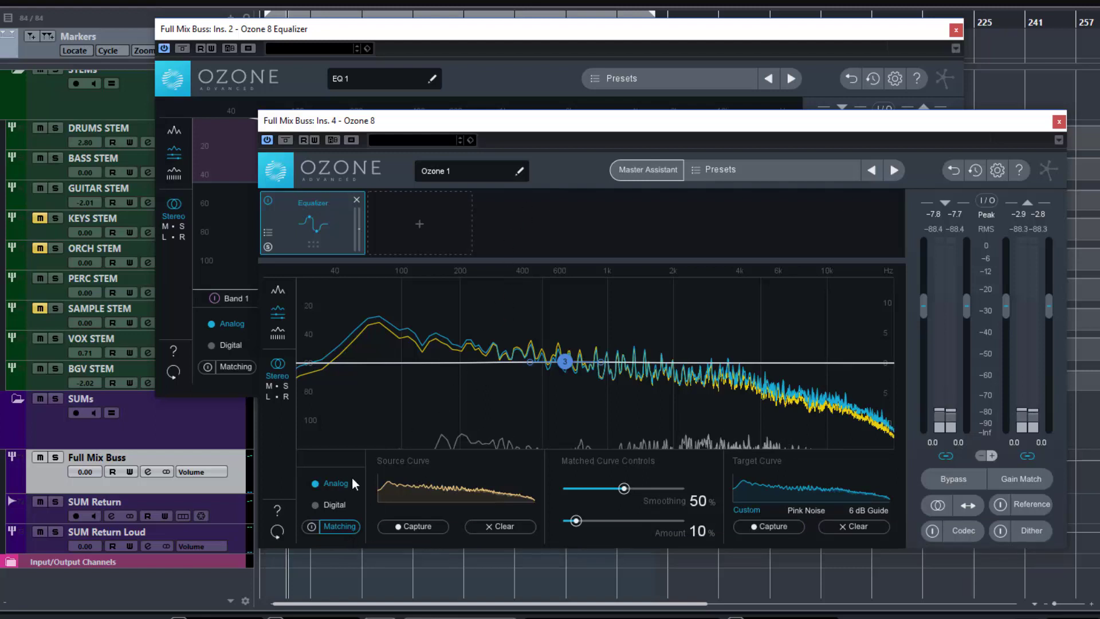
- Enable Matching and audition the matched curve with Amount at 100% and Smoothing at 0%
left_click(311, 528)
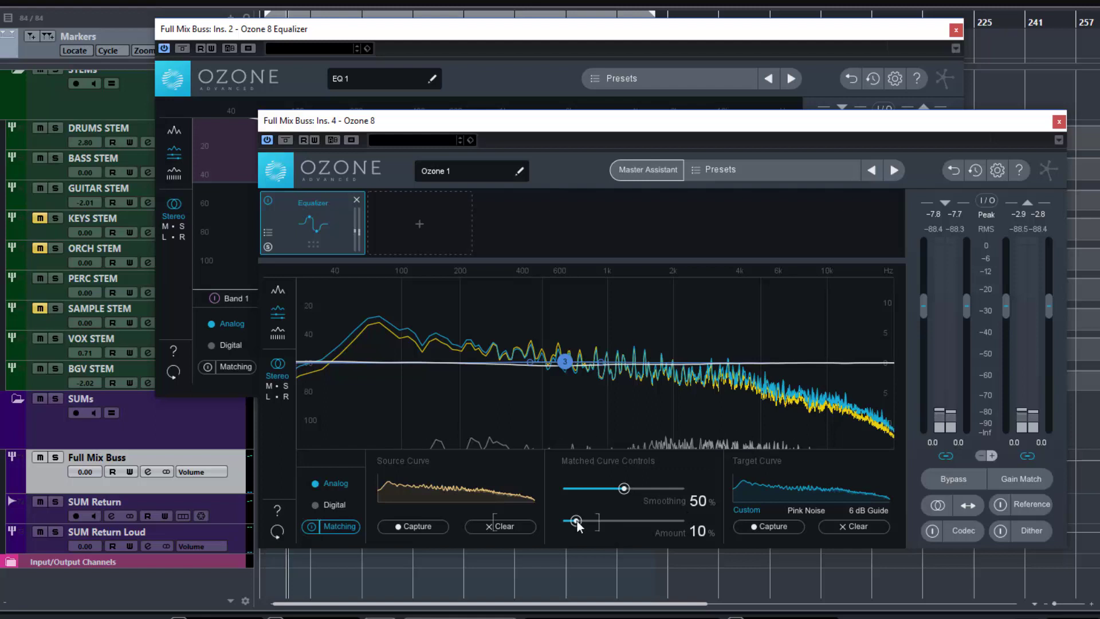
left_click_drag(577, 521, 710, 528)
left_click_drag(624, 493, 510, 476)
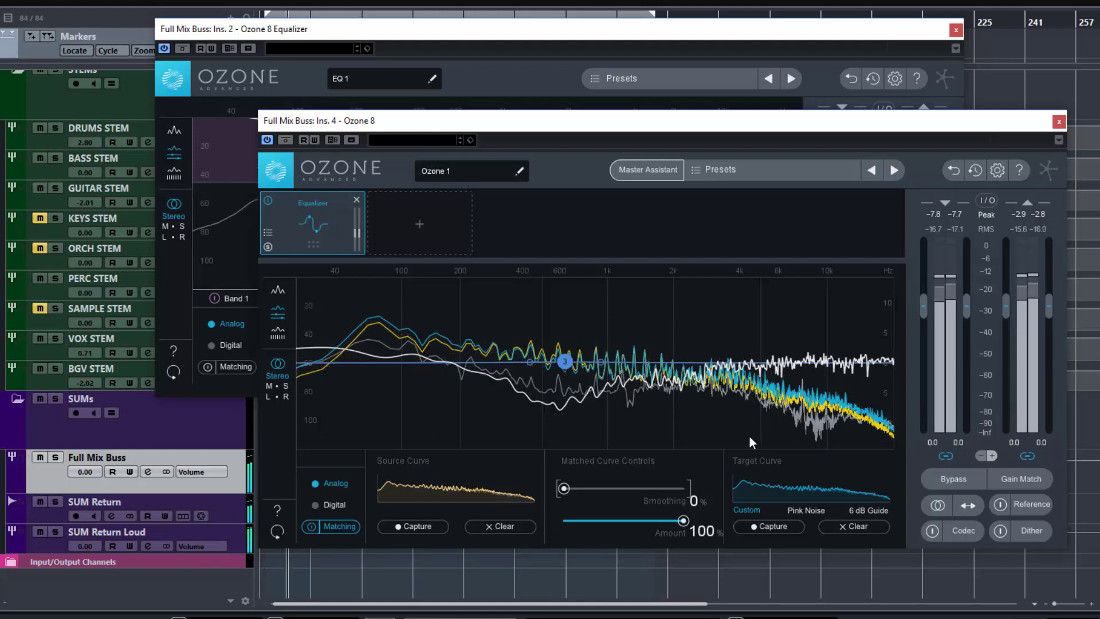
key("space")
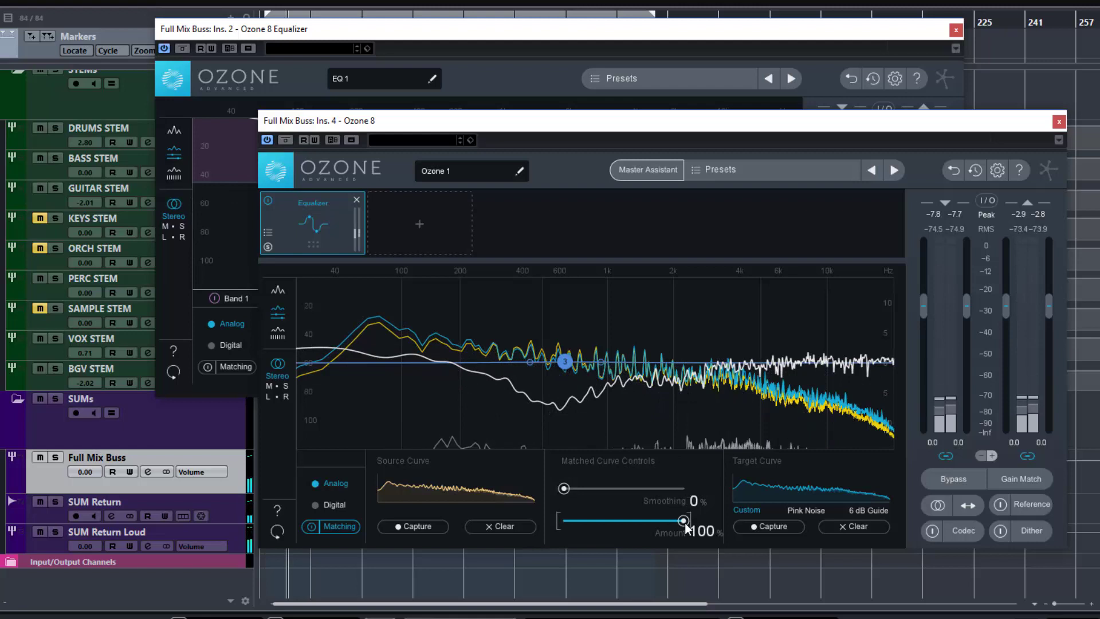
- Try the matched curve's Smoothing at 26% and 100%, and set it to 44%
mouse_move(686, 523)
left_mouse_down()
mouse_move(664, 525)
mouse_move(685, 522)
left_mouse_up()
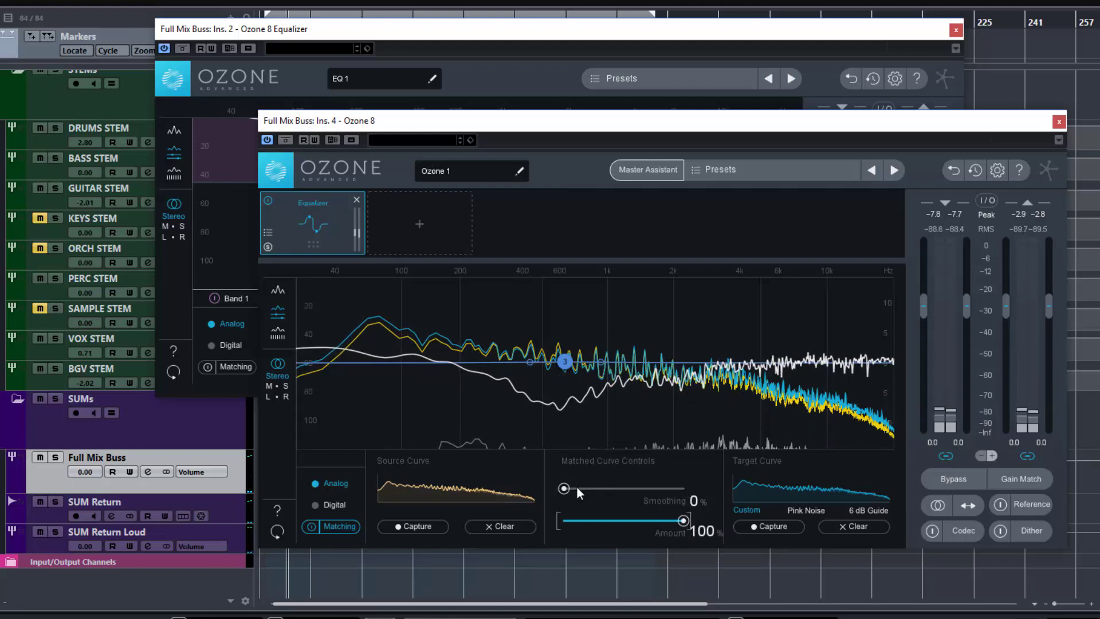
left_click_drag(565, 490, 593, 489)
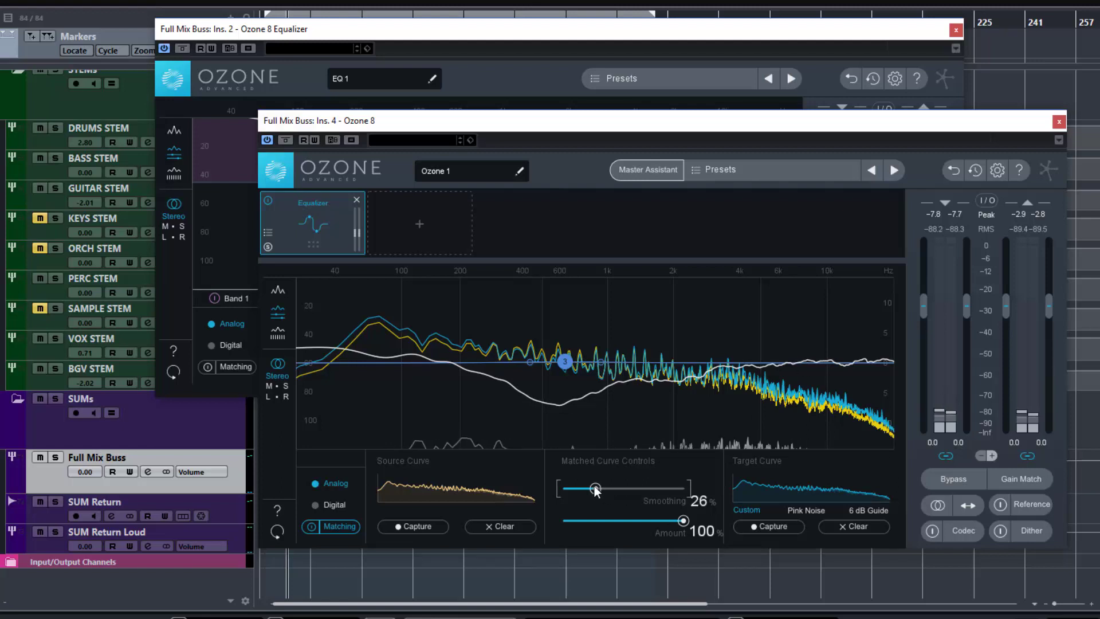
left_click_drag(609, 490, 712, 487)
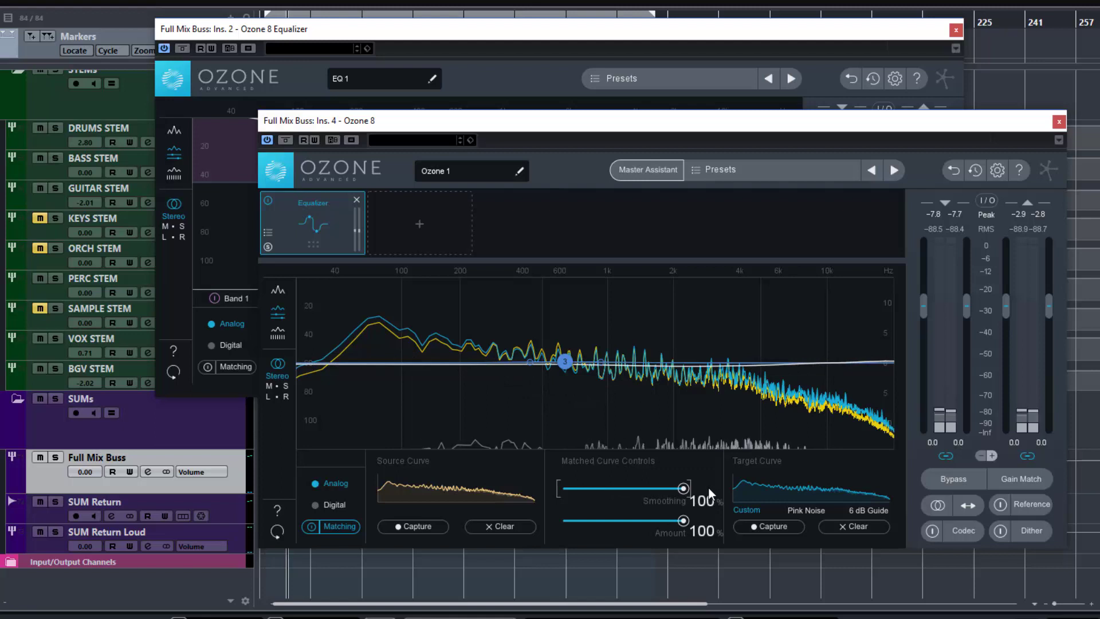
left_click_drag(684, 490, 617, 491)
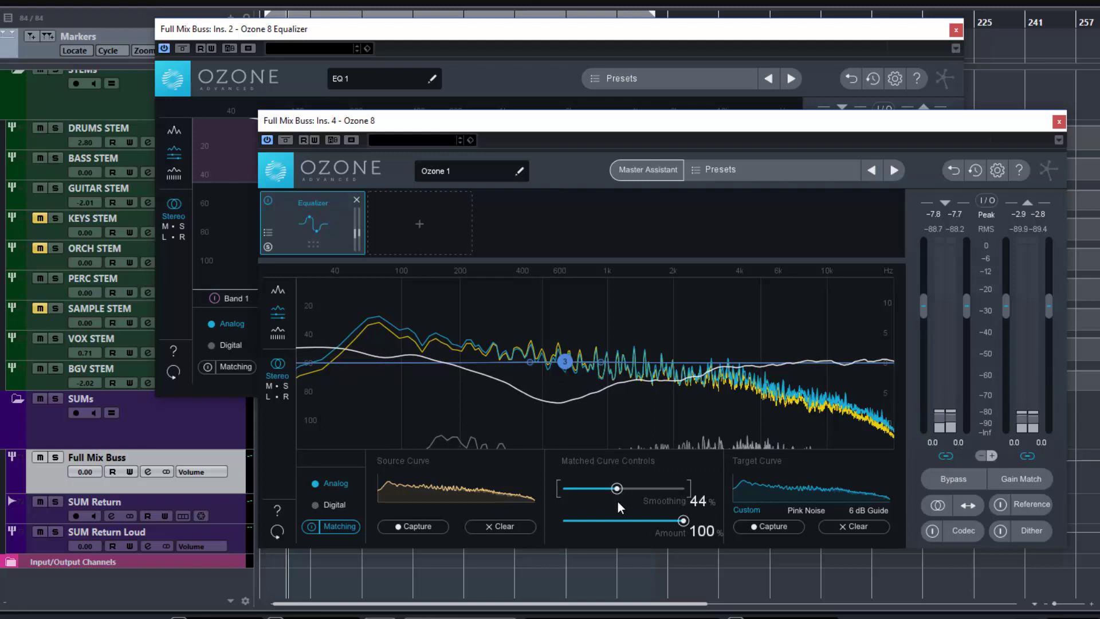
- Audition the match while lowering Amount to about 26%, and set Amount to 46%
key("space")
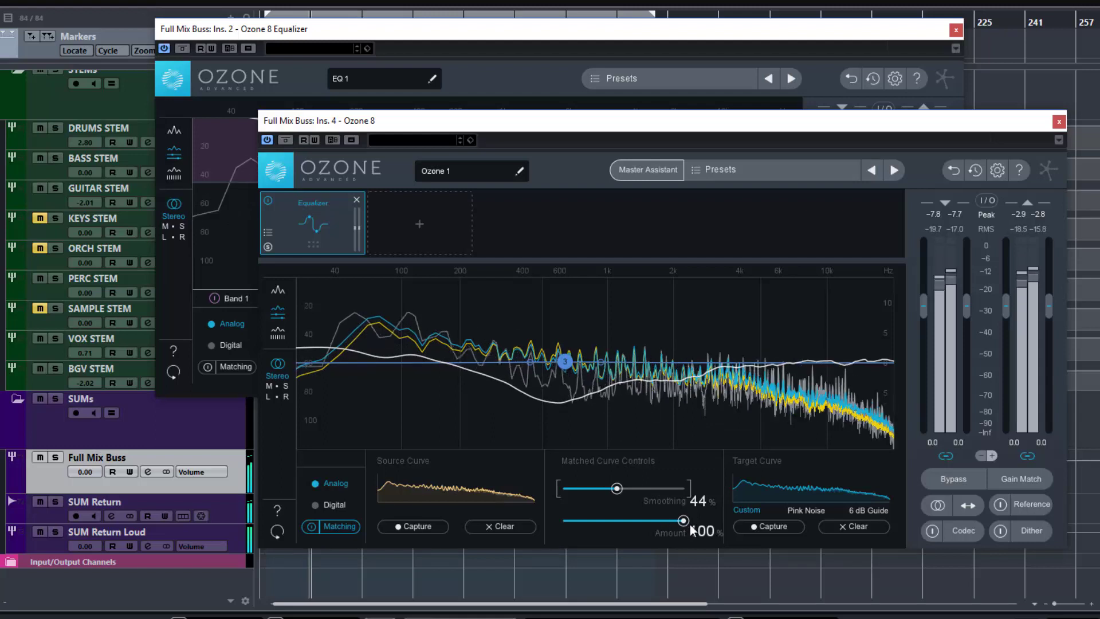
left_click_drag(683, 520, 596, 518)
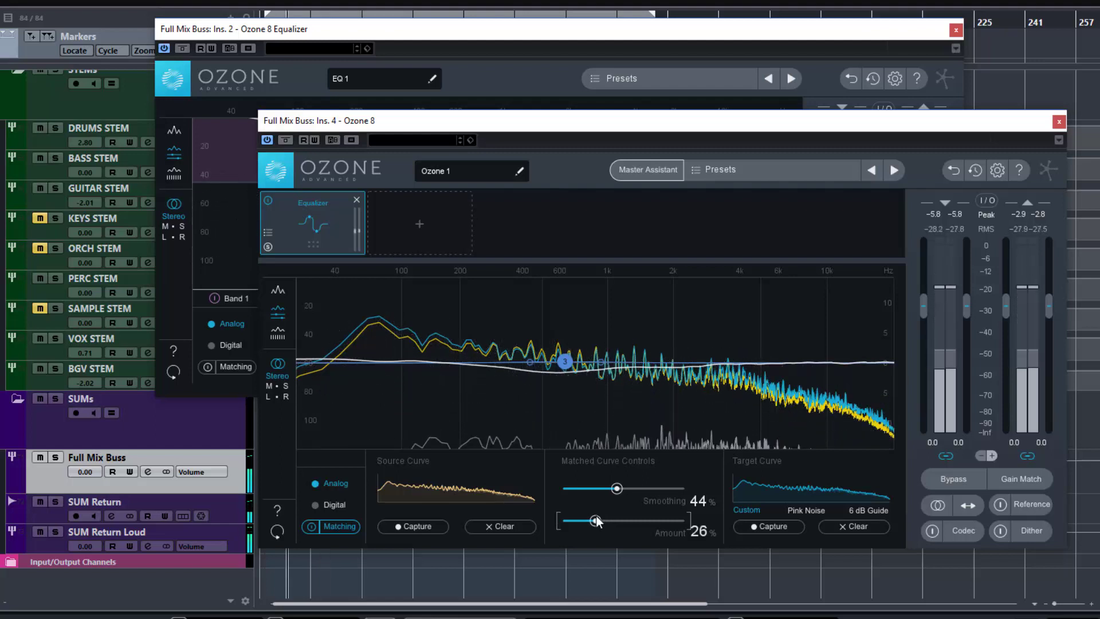
left_click_drag(596, 520, 614, 526)
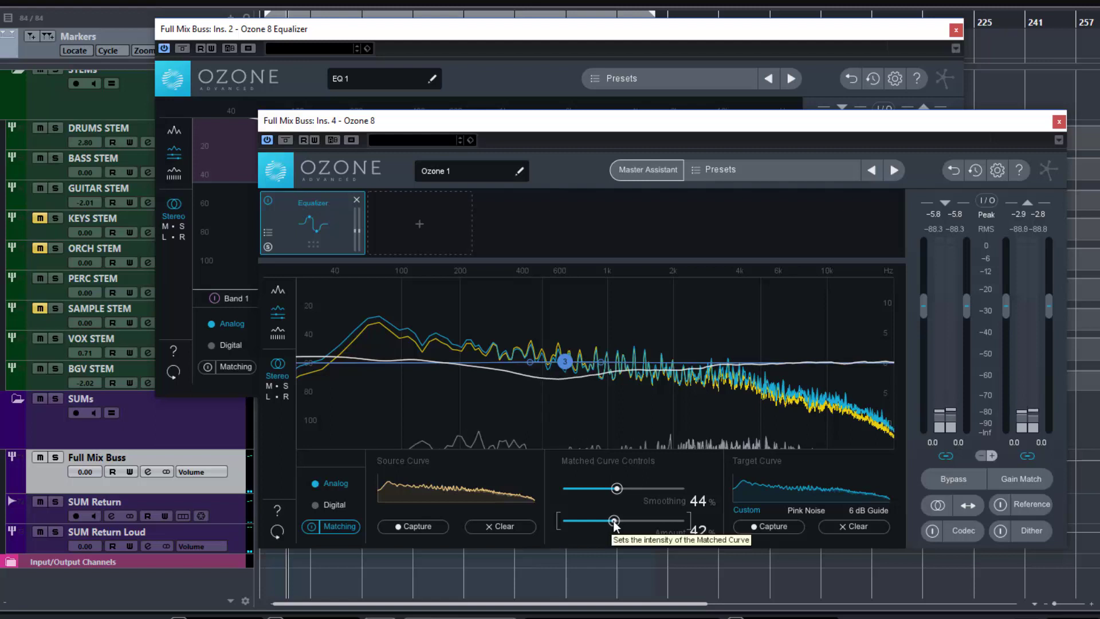
left_click_drag(615, 522, 619, 522)
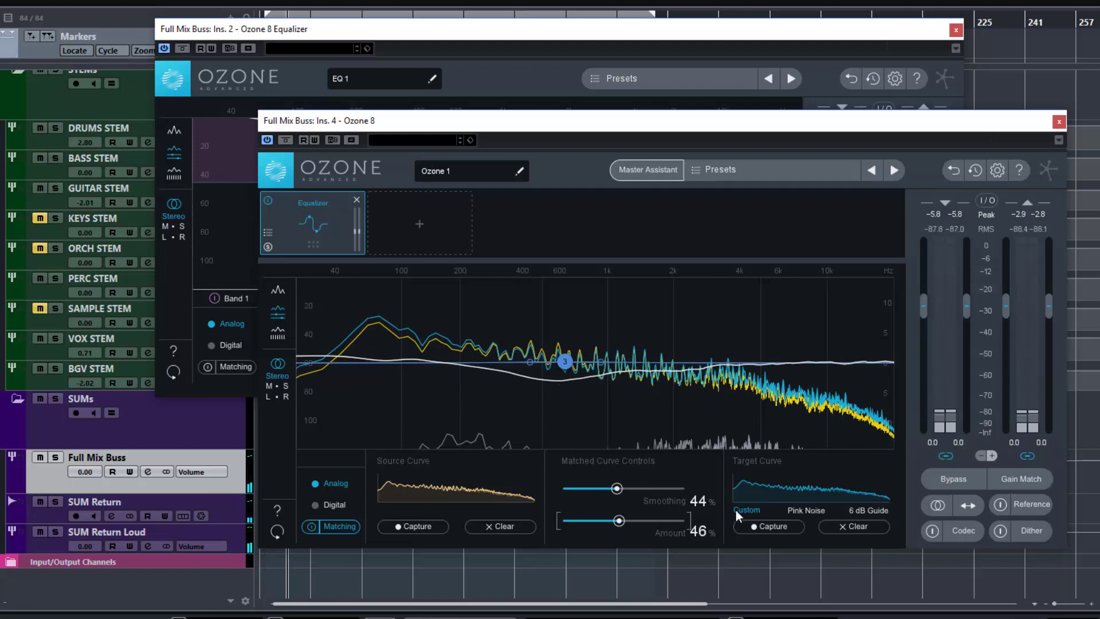
- Switch the Target Curve to Pink Noise and audition the match at 100% Amount and 0% Smoothing
left_click(805, 512)
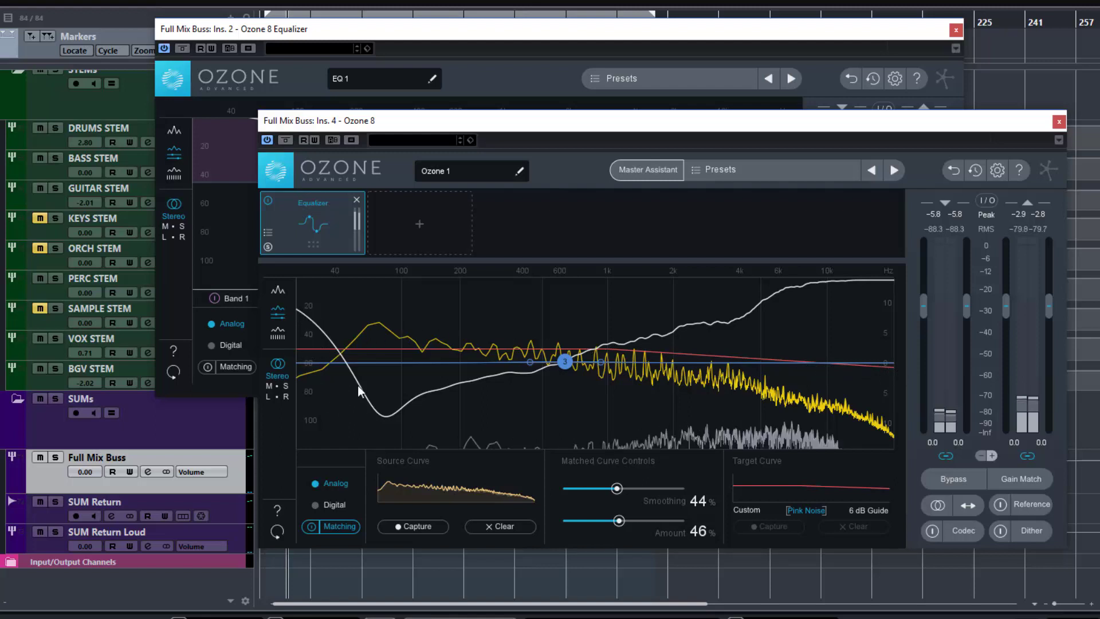
left_click_drag(619, 520, 730, 525)
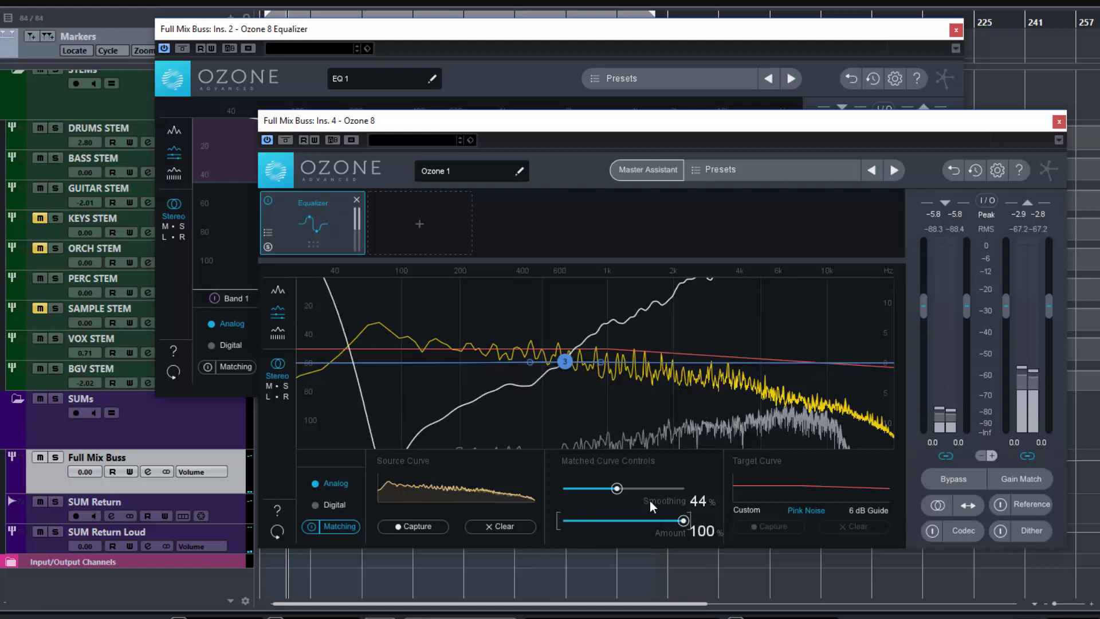
left_click_drag(616, 488, 496, 487)
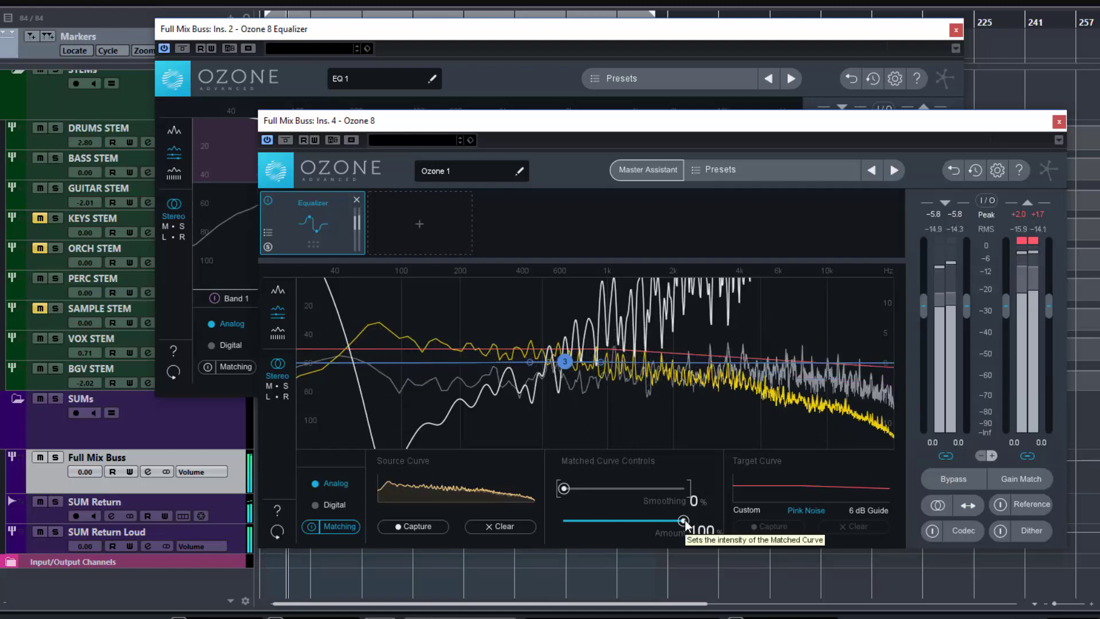
- Set the Pink Noise match to 49% Smoothing and 22% Amount, and compare Matching off and on during playback
left_click_drag(684, 521, 660, 520)
left_click_drag(564, 488, 590, 523)
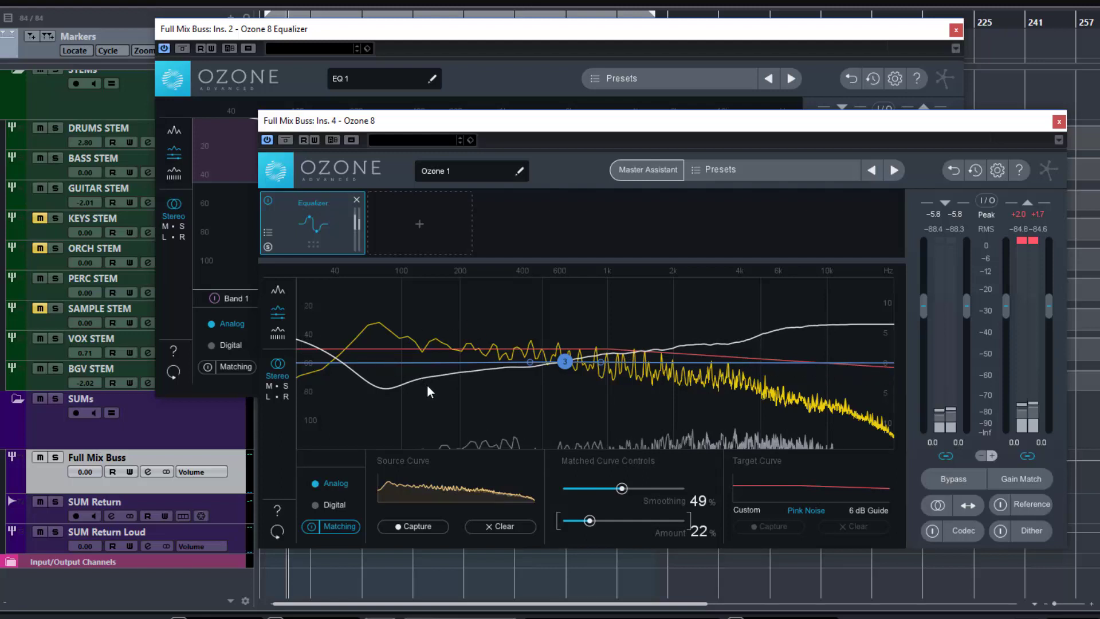
key("space")
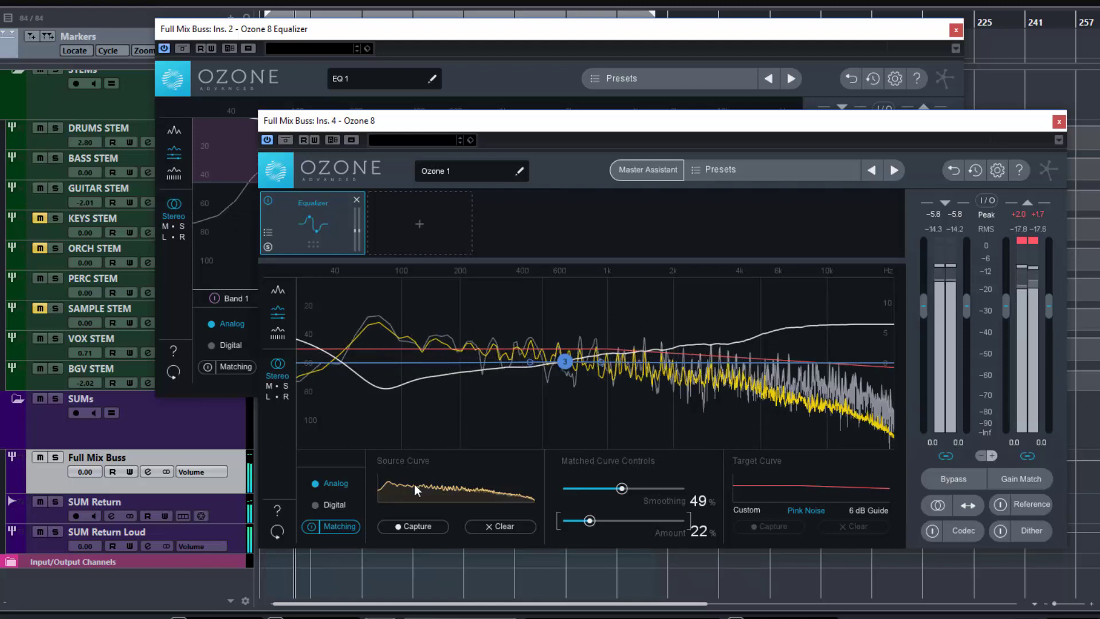
left_click(312, 527)
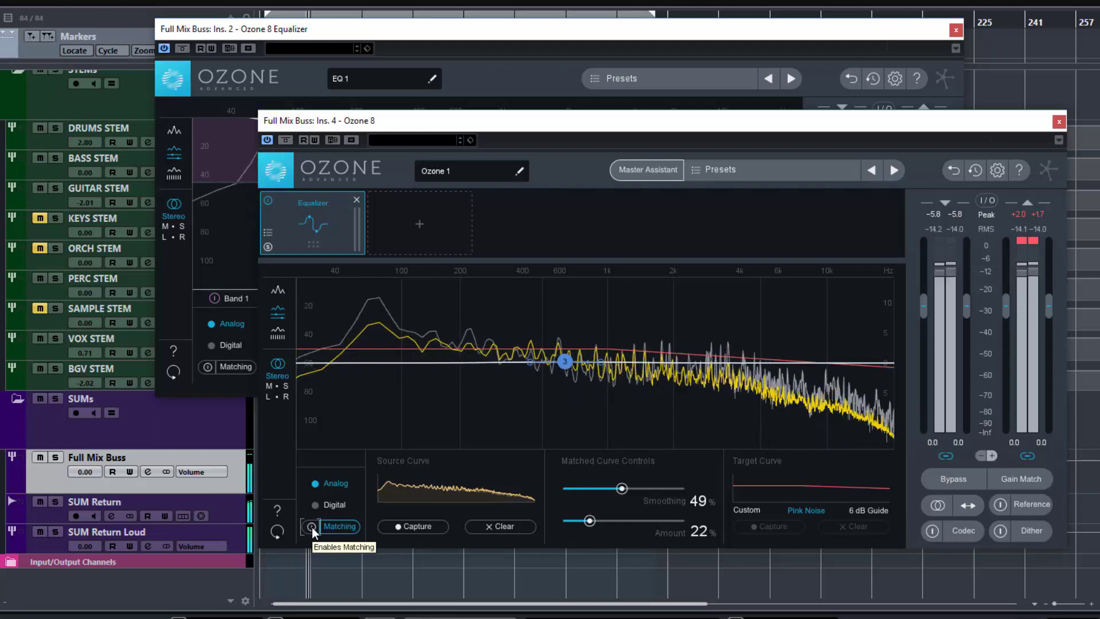
left_click(312, 527)
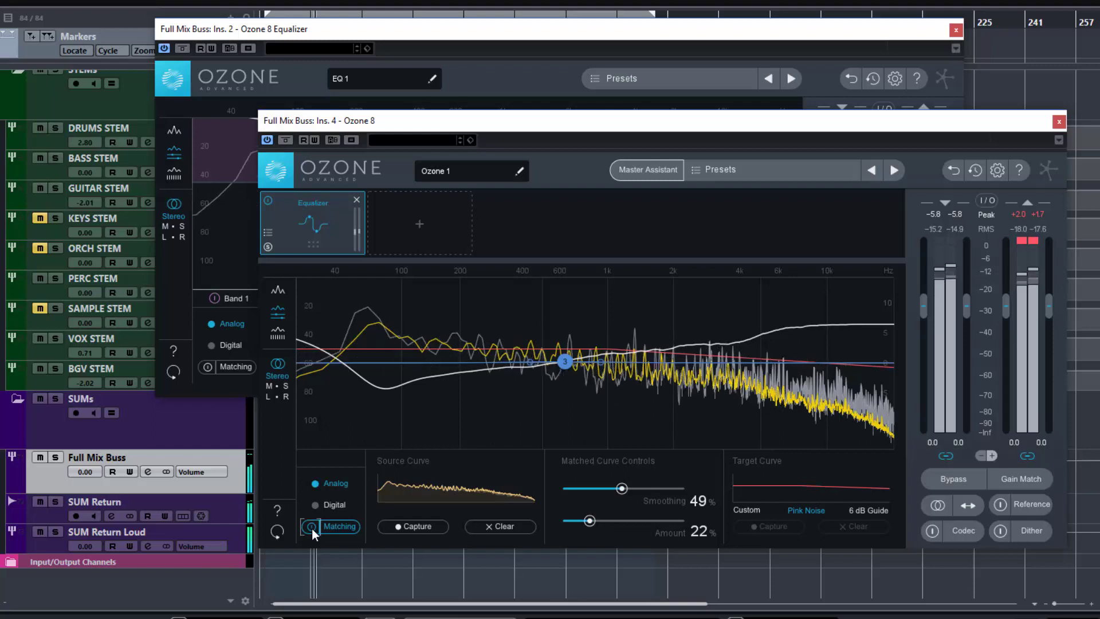
- Compare the 6 dB Guide and Pink Noise target curves against the source curve, ending on 6 dB Guide
left_click(881, 509)
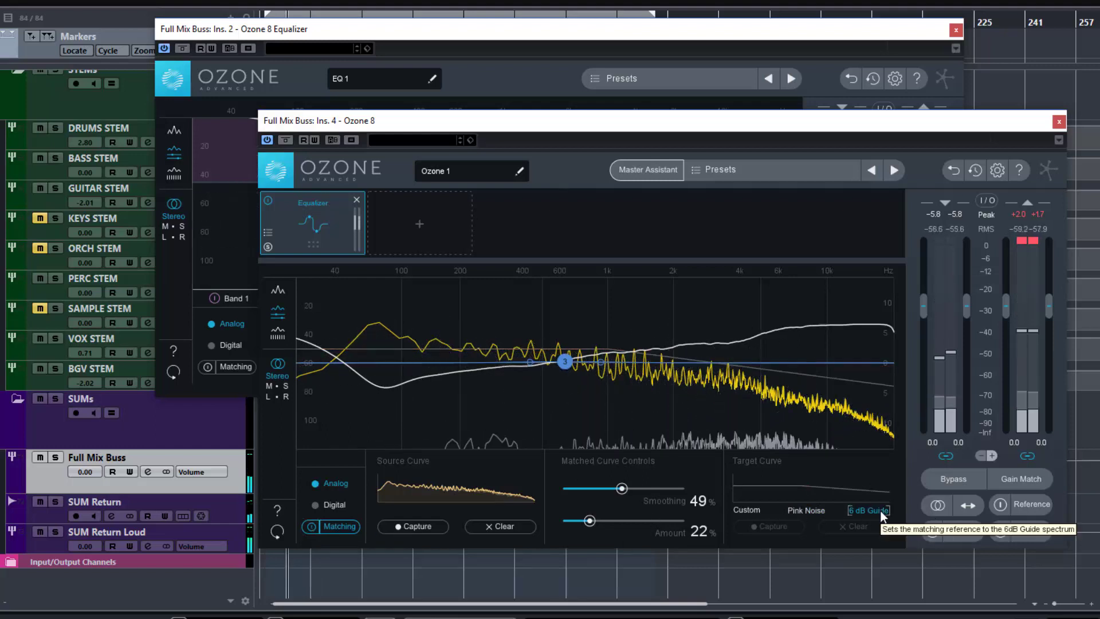
left_click(814, 510)
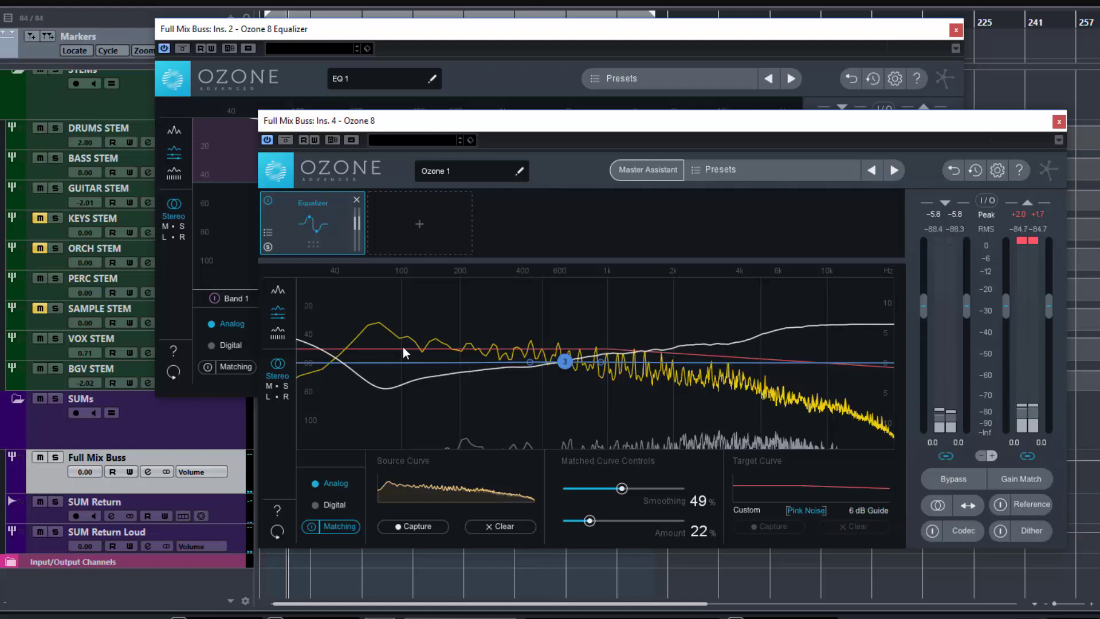
left_click(856, 510)
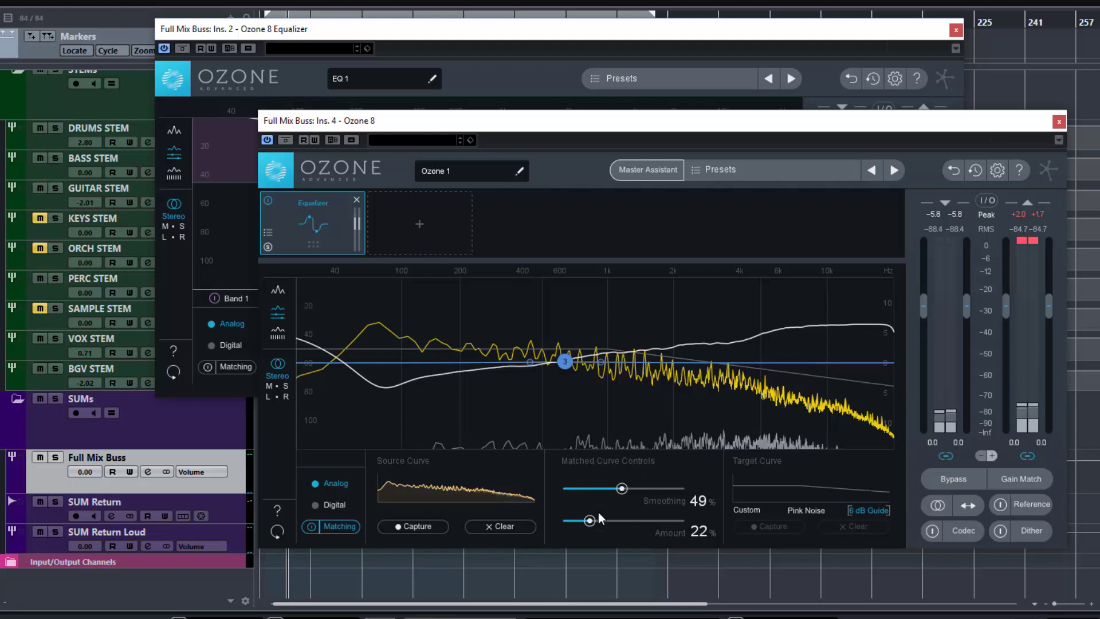
- Try the 6 dB Guide match at 100% Amount, set Smoothing to 45% and Amount to 26%, and audition it before stopping playback
left_click_drag(590, 520, 688, 521)
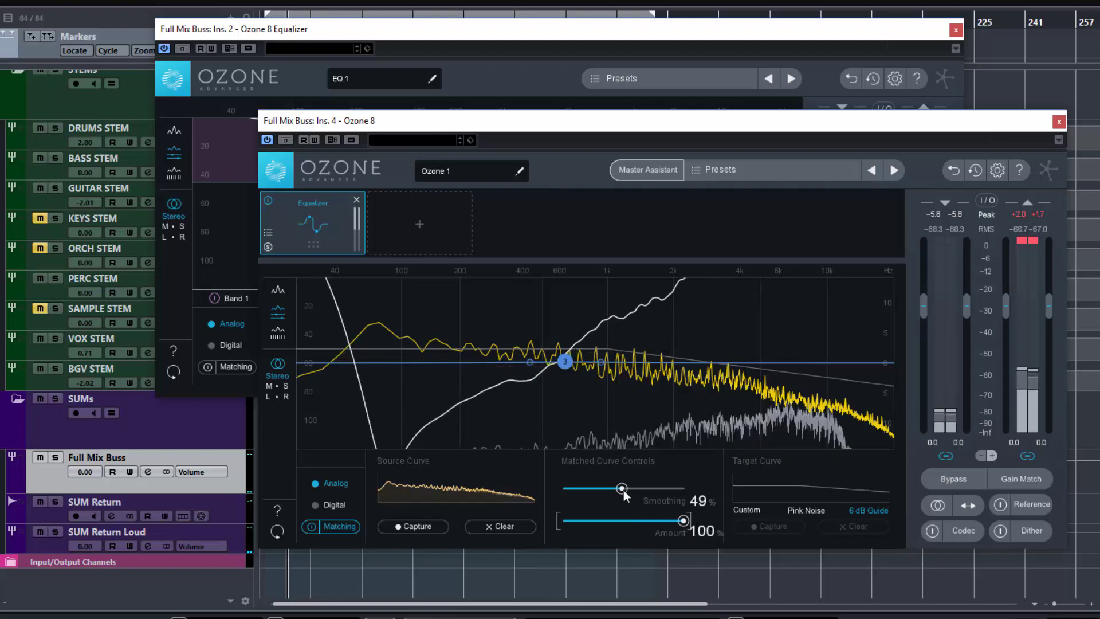
mouse_move(623, 488)
left_mouse_down()
mouse_move(545, 478)
mouse_move(619, 487)
left_mouse_up()
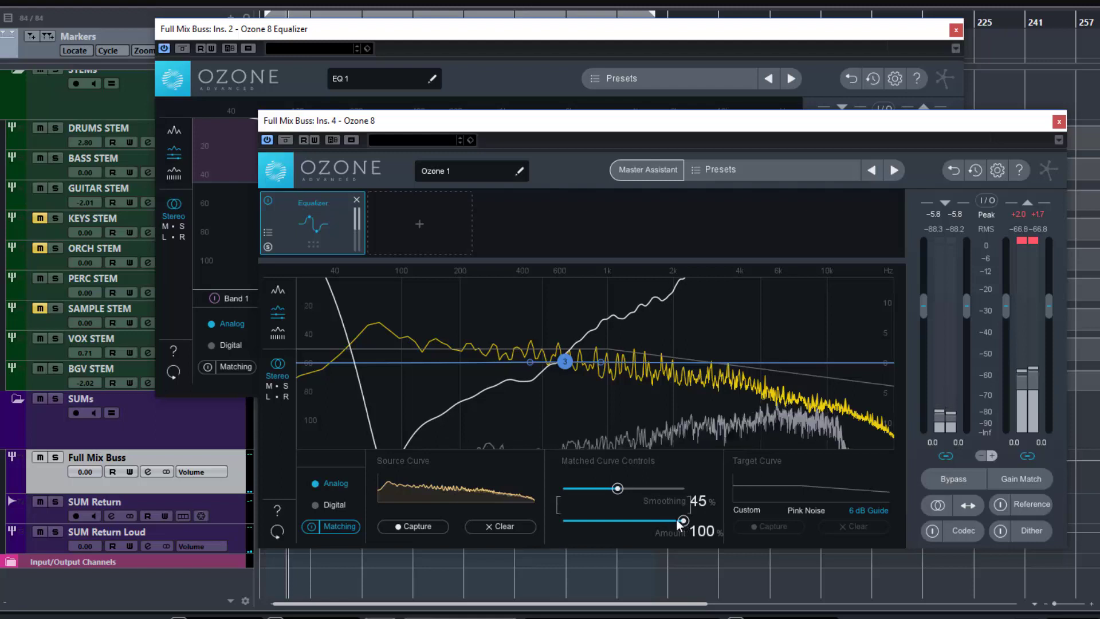
left_click_drag(681, 521, 596, 520)
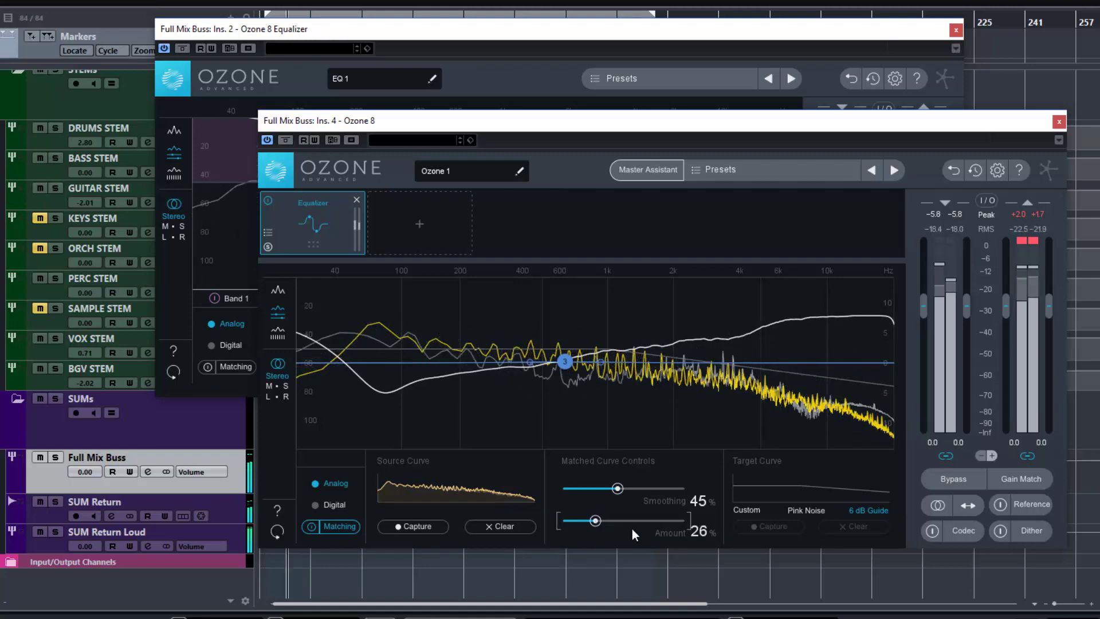
key("space")
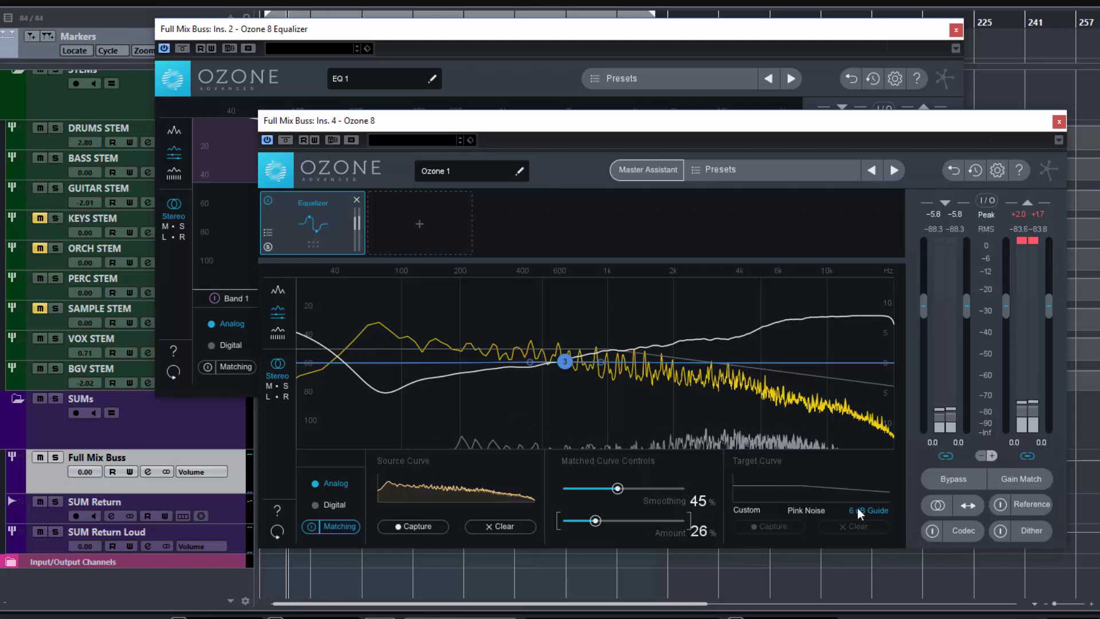
- Switch the Target Curve to Custom and turn Matching off
left_click(746, 510)
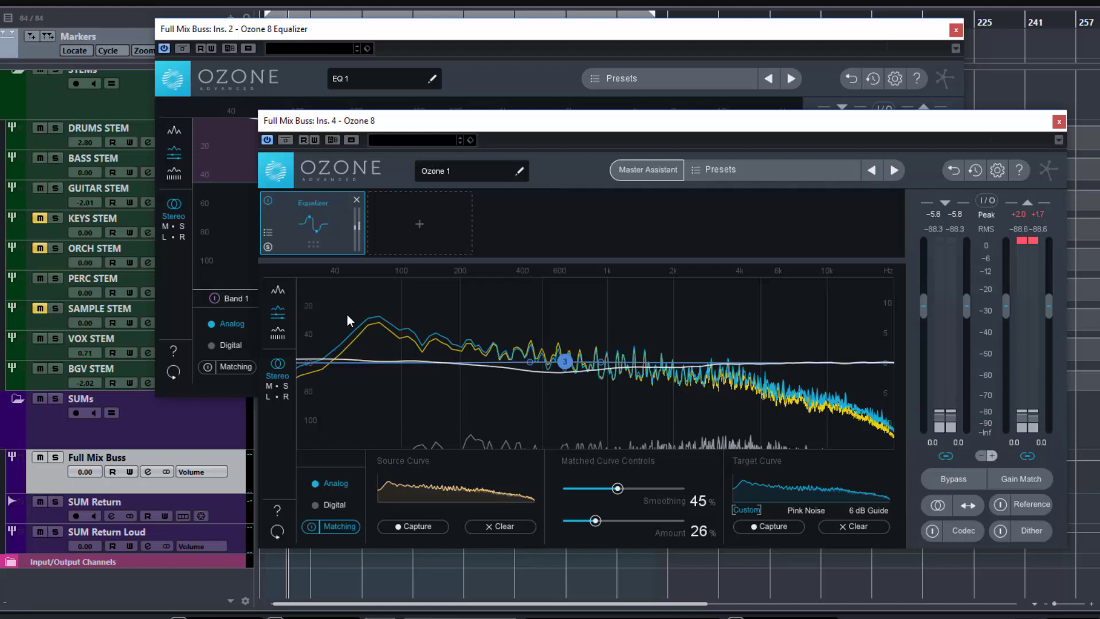
left_click(314, 528)
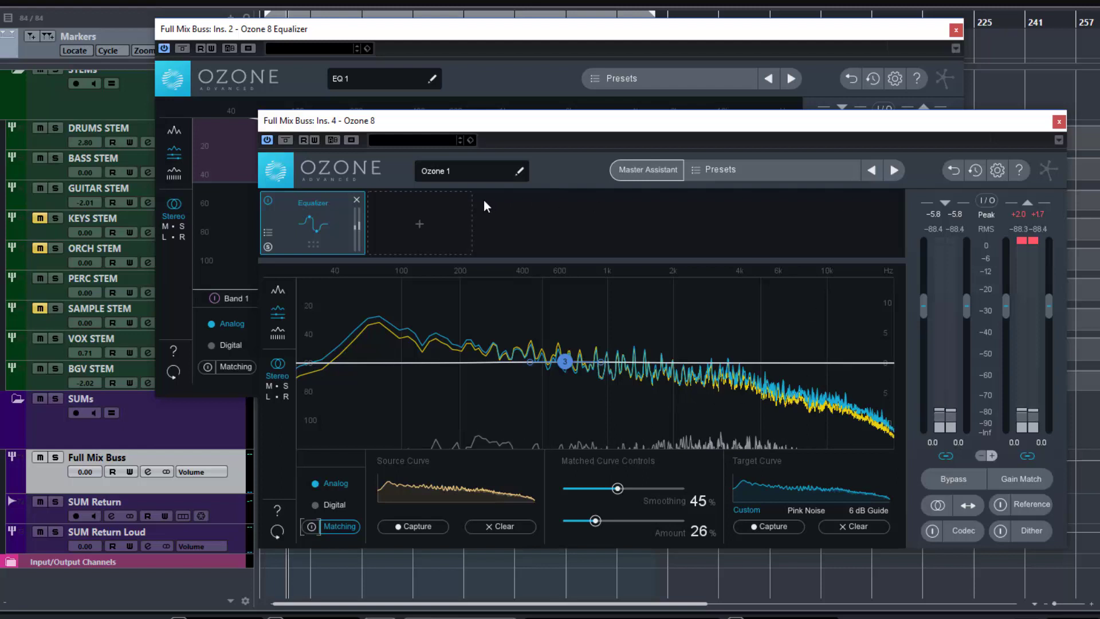
- Soften the standalone Equalizer's curve: Band 1 to 465 Hz, 0.7 dB; Band 3 to 534 Hz, -1.4 dB; Band 7 to 2.65 kHz, 1.3 dB
left_click(325, 39)
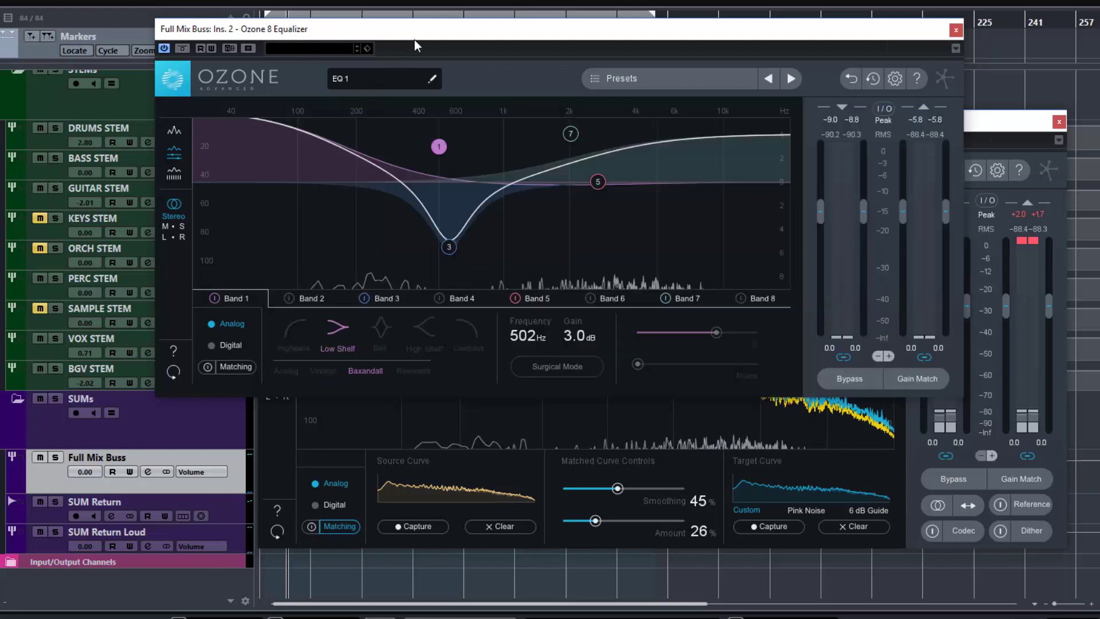
left_click_drag(415, 36, 364, 0)
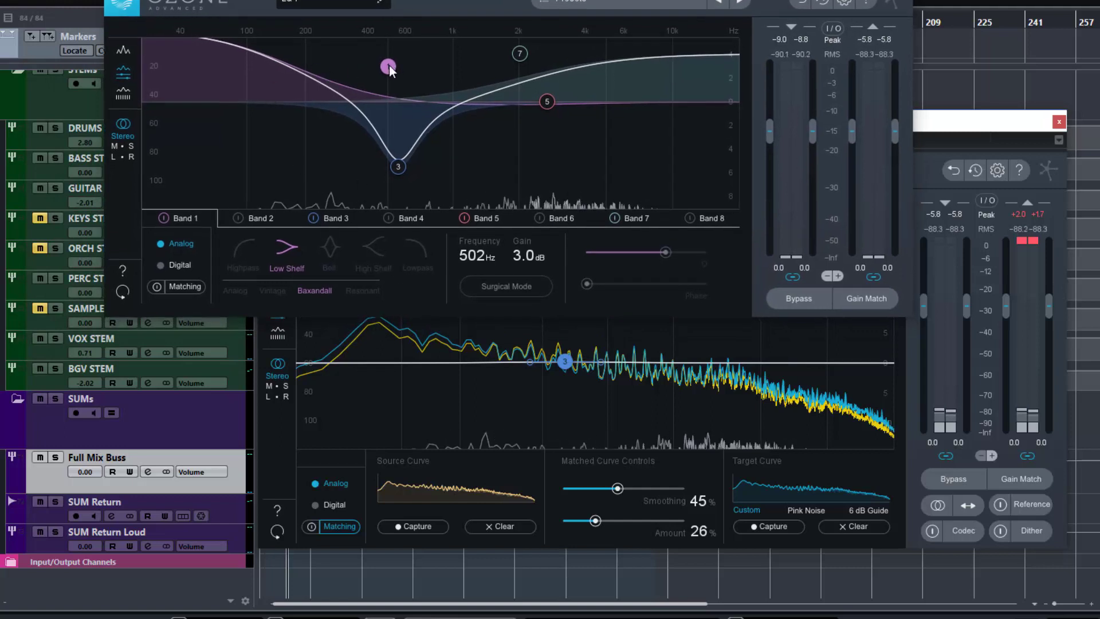
left_click_drag(389, 66, 381, 93)
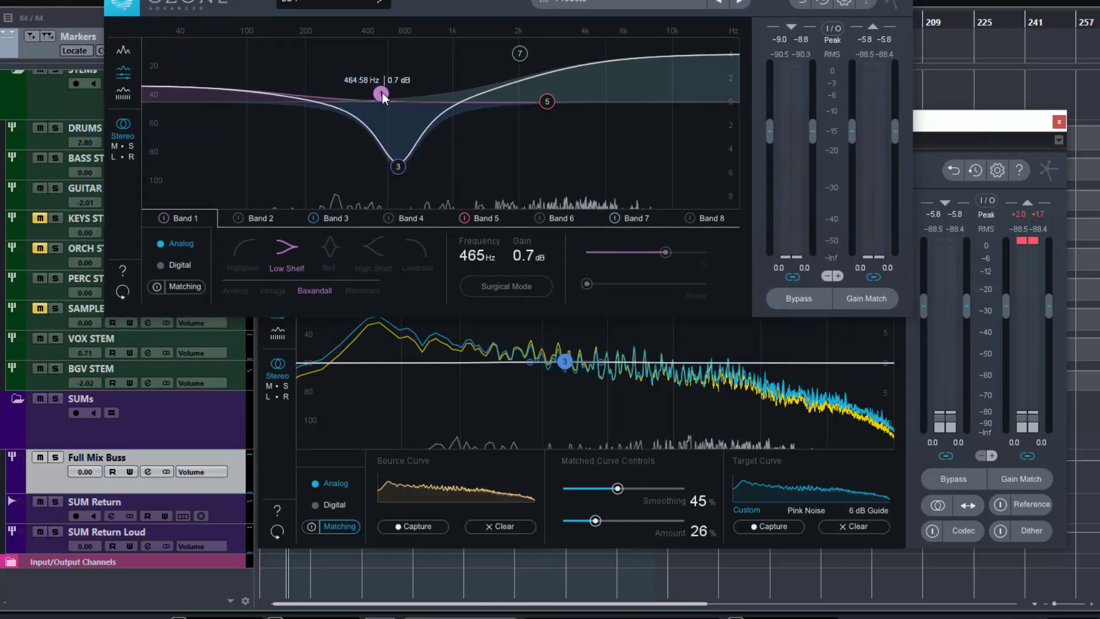
left_click_drag(403, 170, 397, 120)
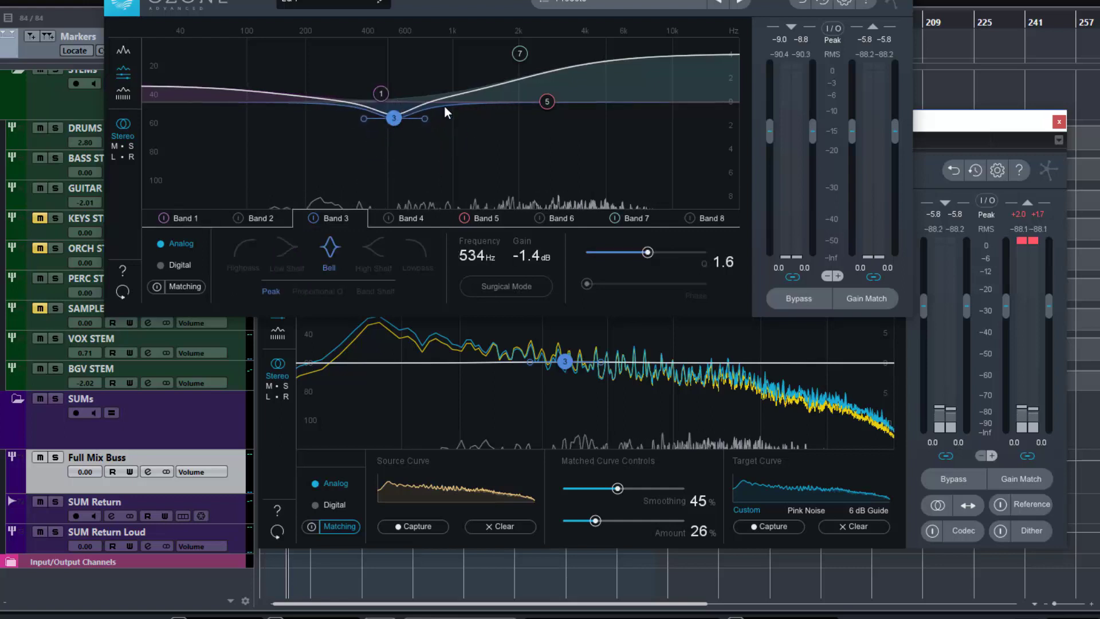
left_click_drag(522, 52, 548, 86)
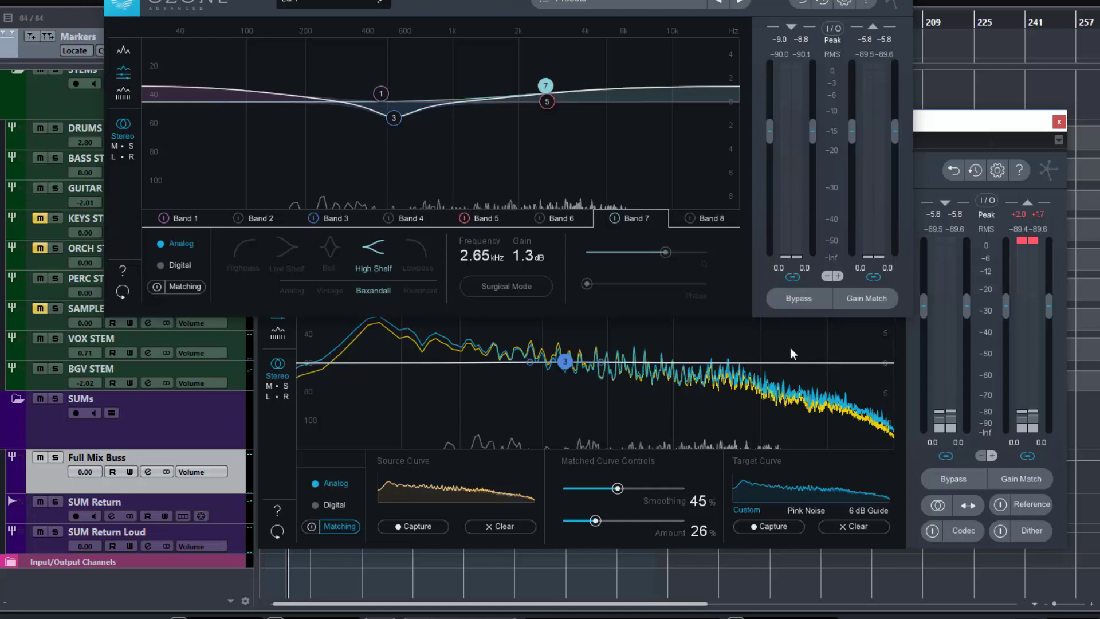
- Close the standalone Equalizer window and reposition the Ozone 8 window over the project
left_click(905, 0)
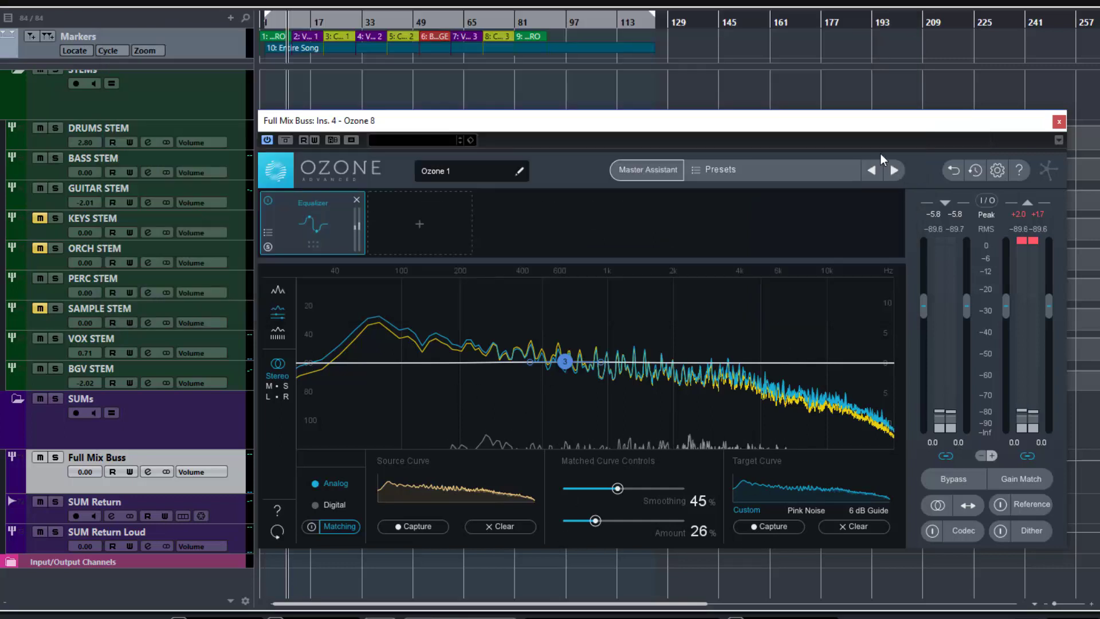
left_click_drag(884, 122, 844, 89)
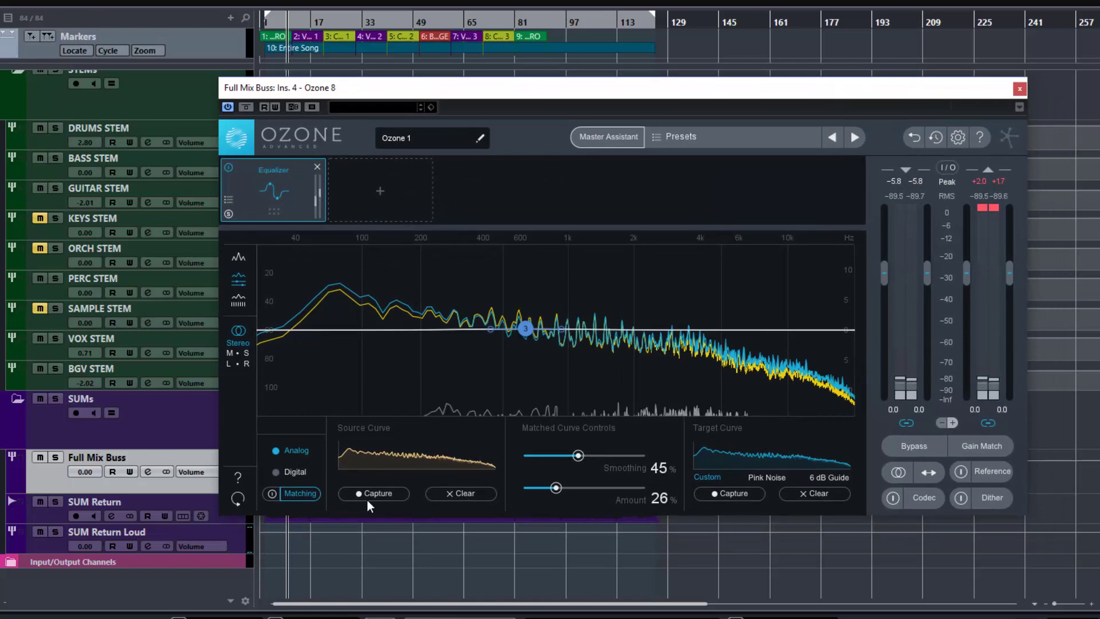